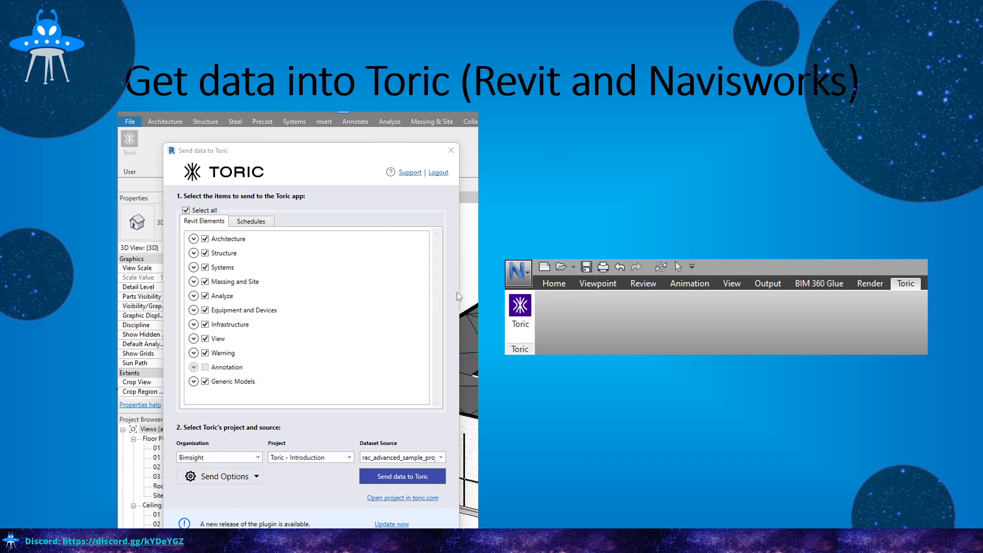
- Finish the slide presentation and switch to the Advanced Sample Project in Navisworks
click(746, 208)
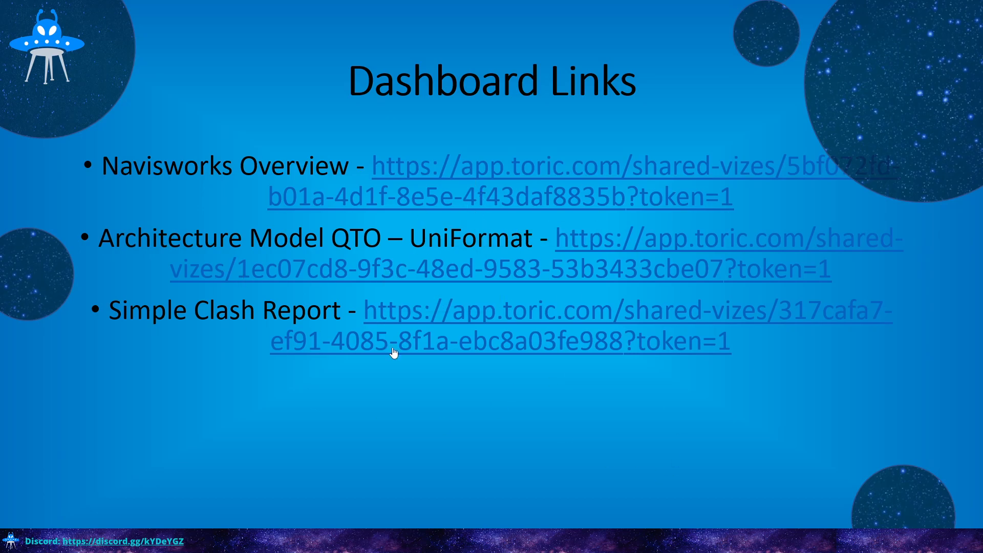
click(524, 444)
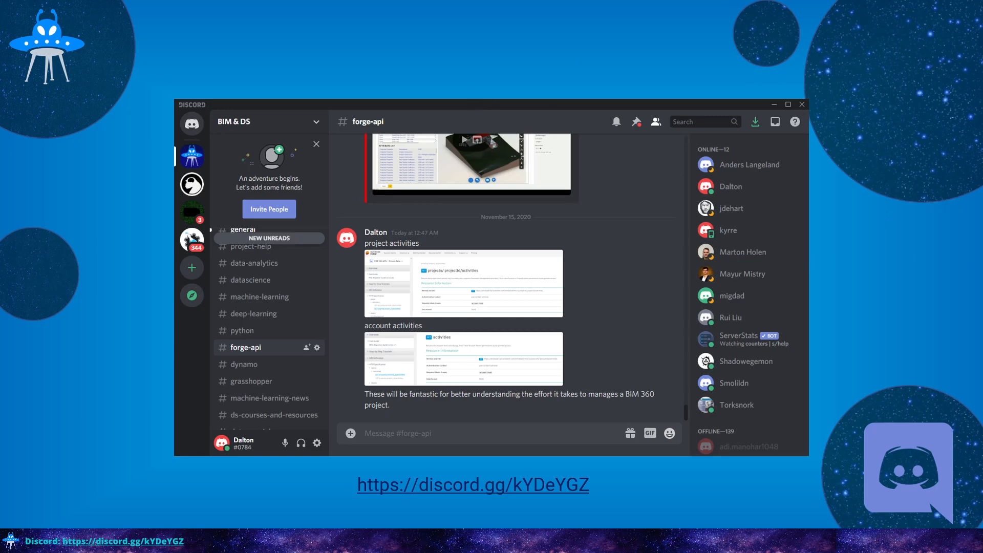
key(Escape)
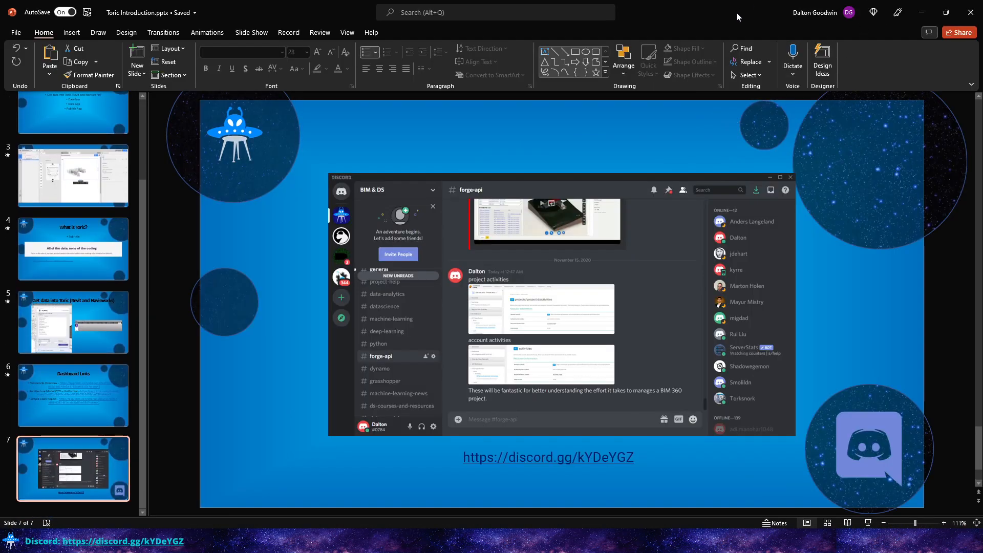
double_click(736, 11)
click(845, 75)
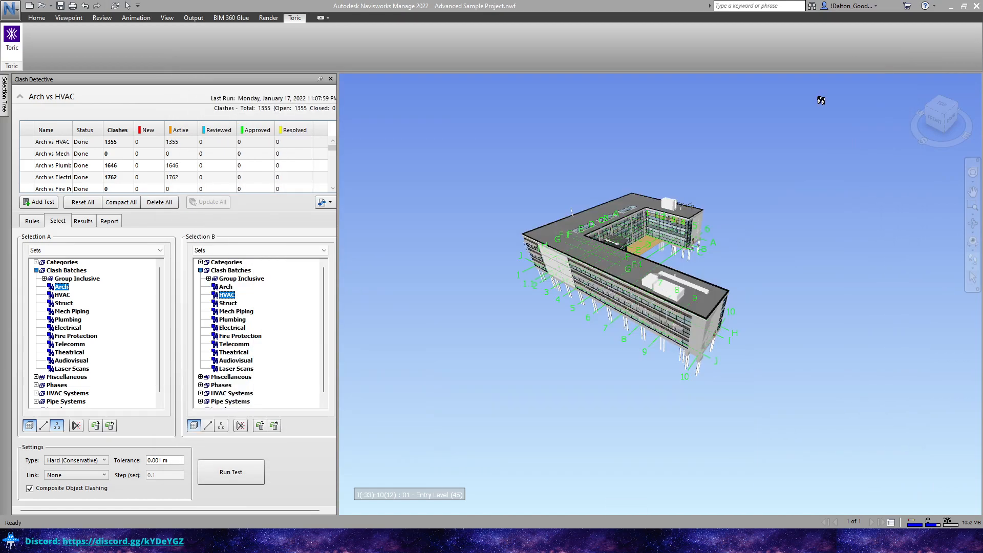
- Examine the building model in 3D and the discipline files listed in its selection tree
drag(816, 264, 635, 233)
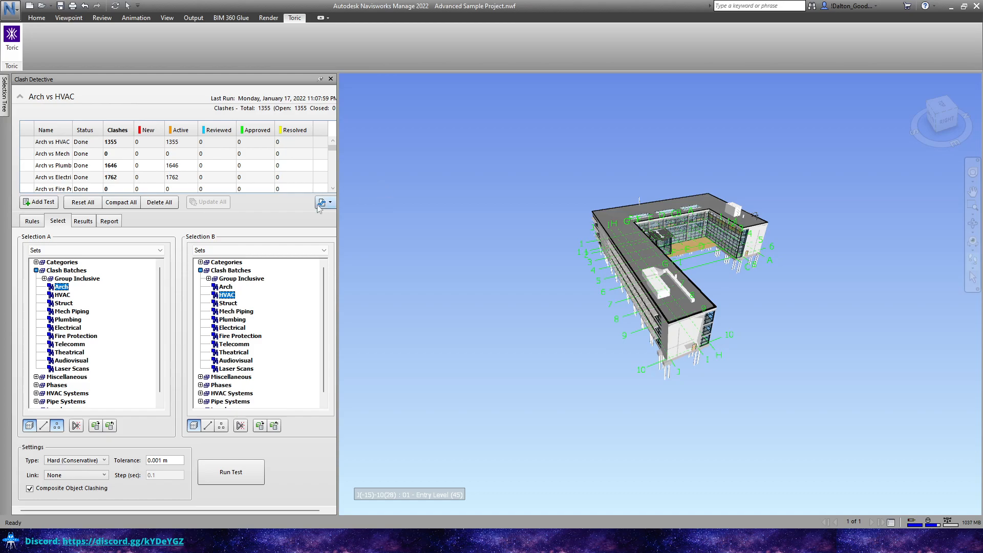
scroll(50, 155, down, 2)
scroll(51, 156, up, 2)
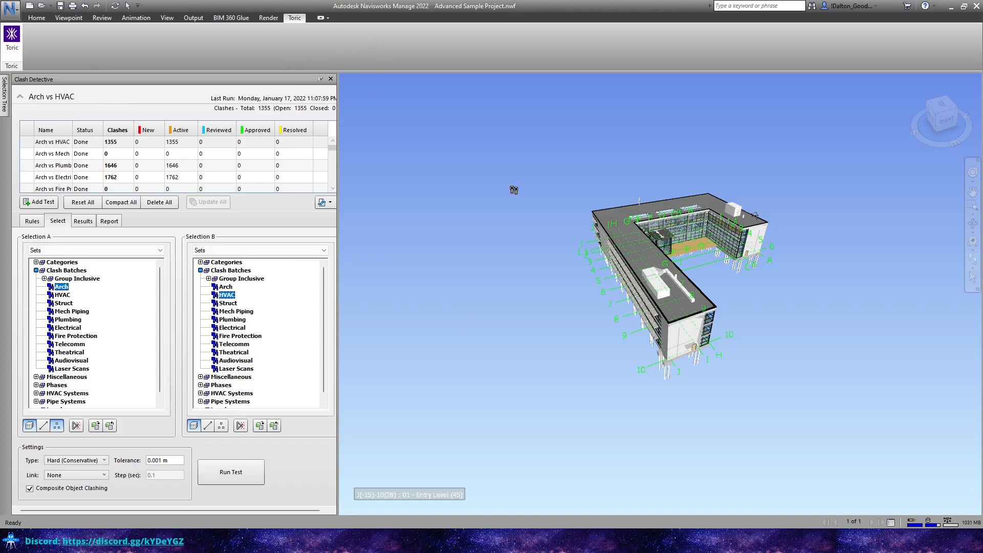
mouse_move(6, 92)
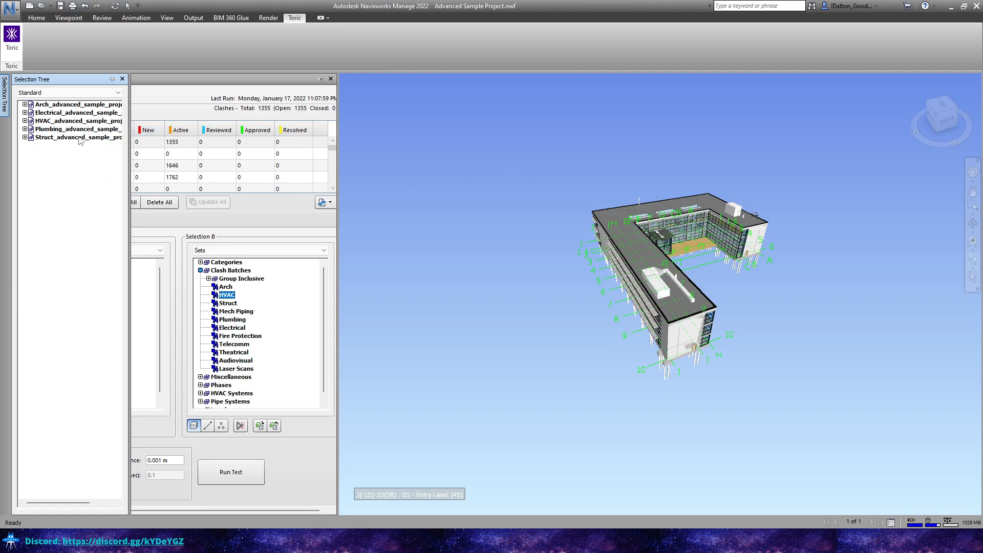
drag(673, 208, 630, 207)
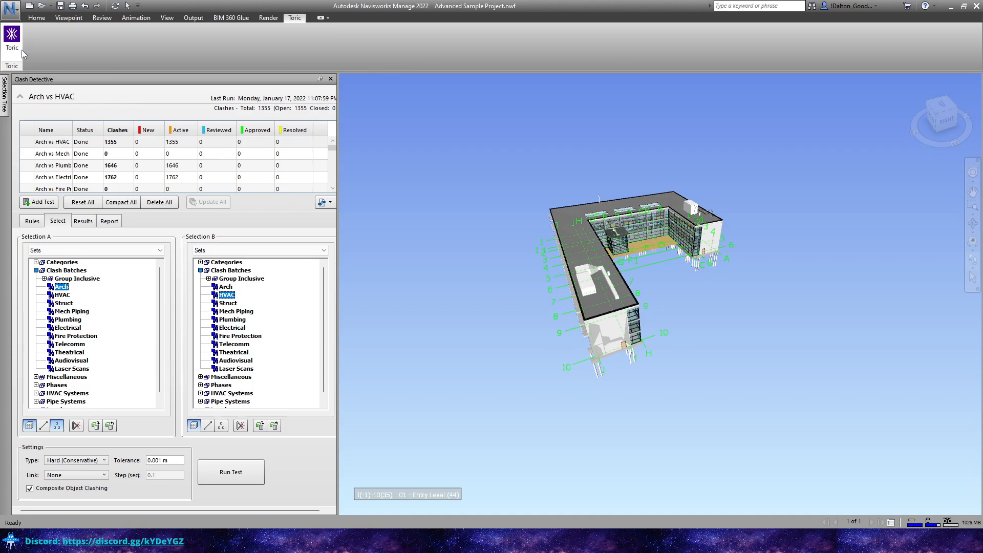
- Start the Toric plugin in Navisworks and place its Send data to Toric dialog beside the building model
click(12, 37)
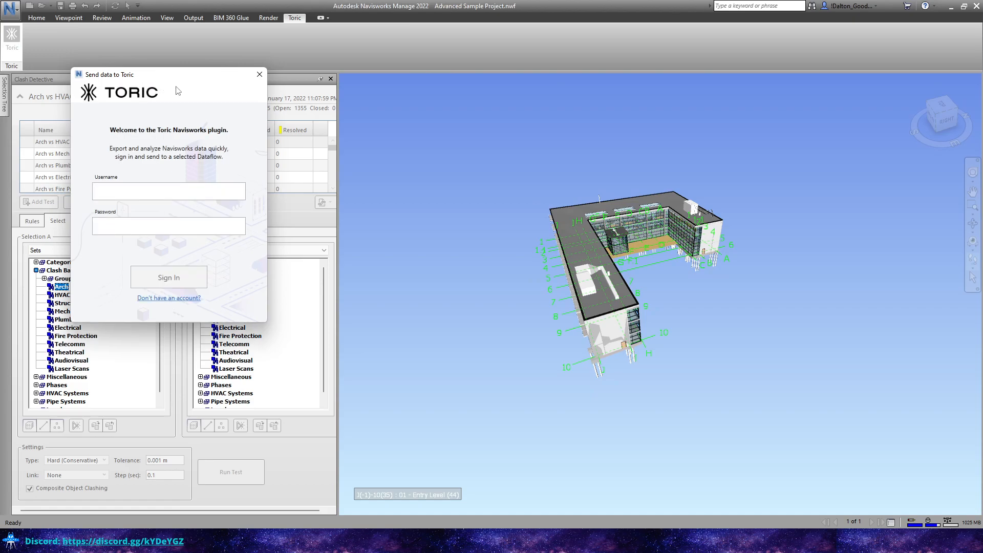
drag(166, 76, 0, 77)
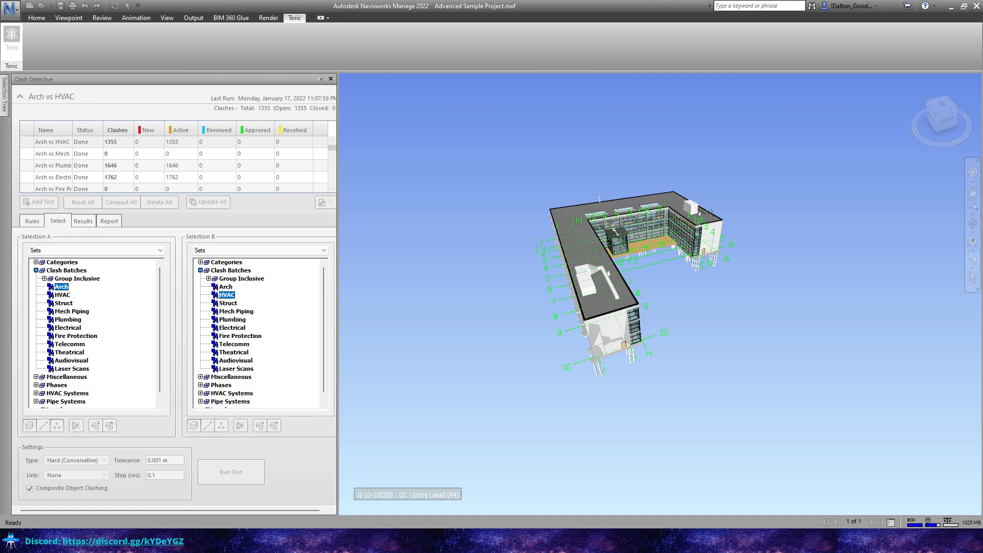
drag(982, 88, 366, 86)
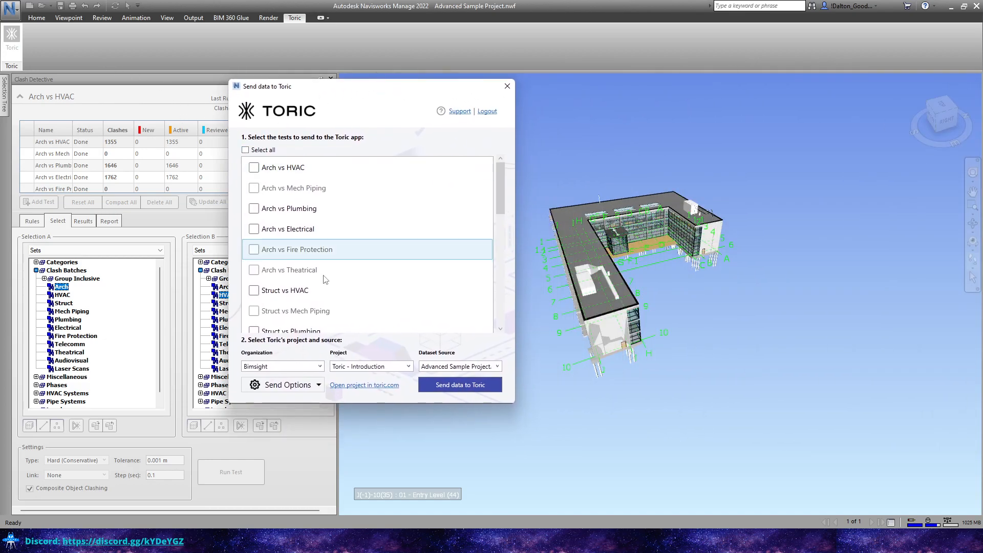
- Review the list of clash tests and select all of them for sending to Toric
click(256, 193)
click(302, 250)
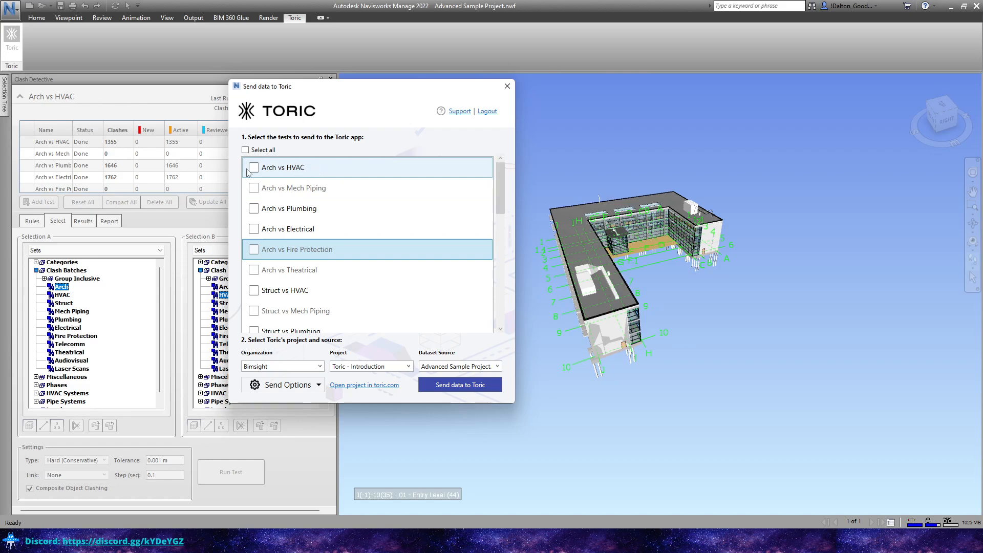
drag(500, 185, 505, 159)
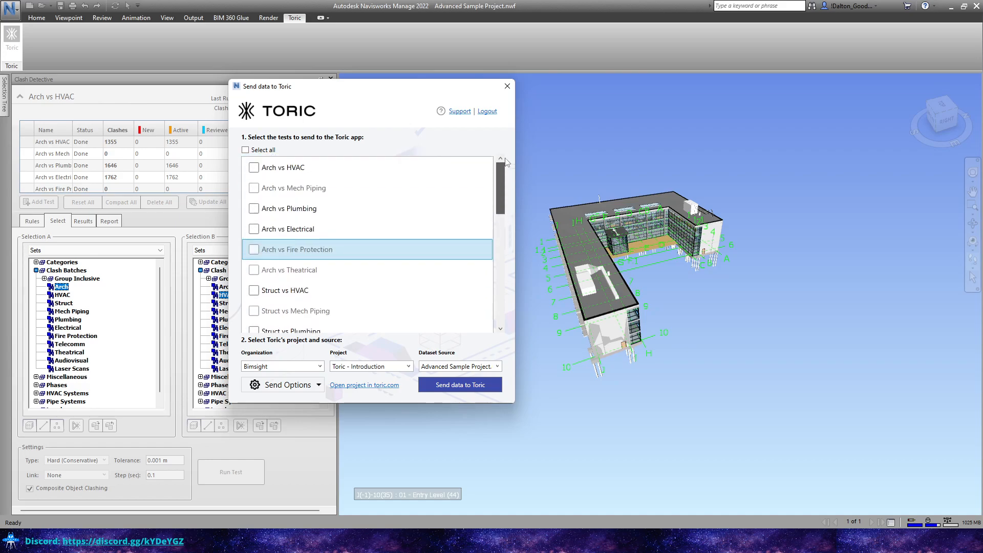
click(245, 150)
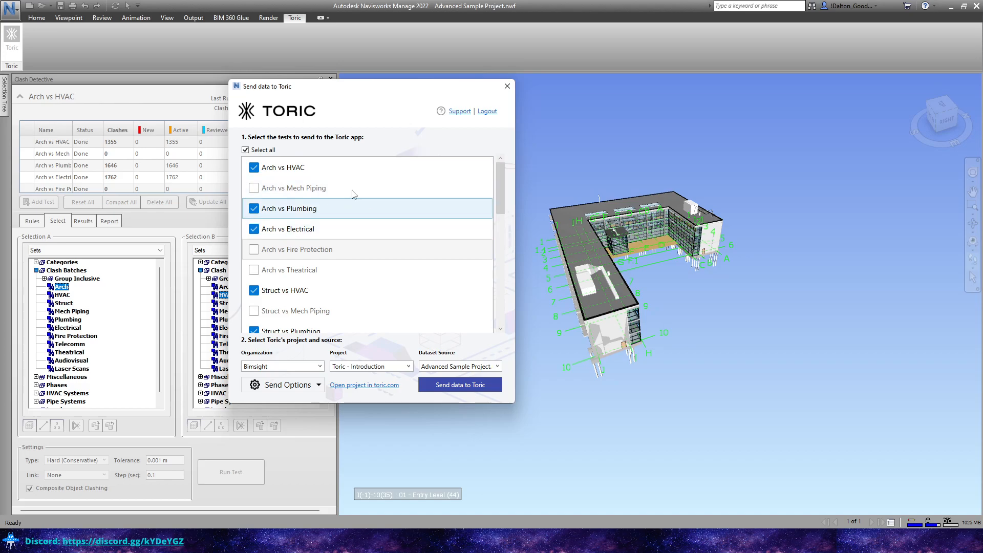
drag(499, 171, 496, 150)
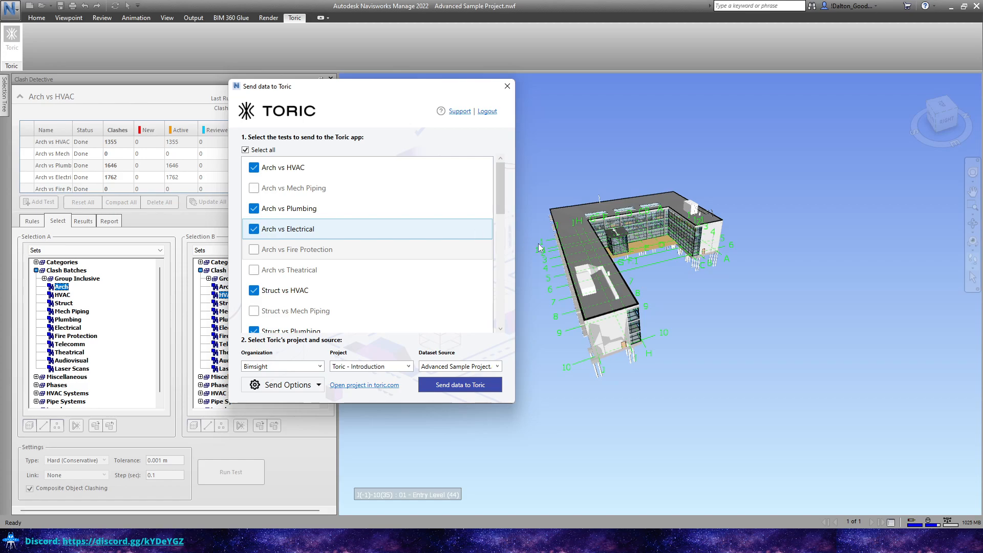
- Deselect the Arch vs Plumbing, Arch vs Electrical and Struct vs HVAC tests, plus the Plumbing and Electrical tests for Struct and HVAC
click(254, 210)
click(255, 230)
click(254, 291)
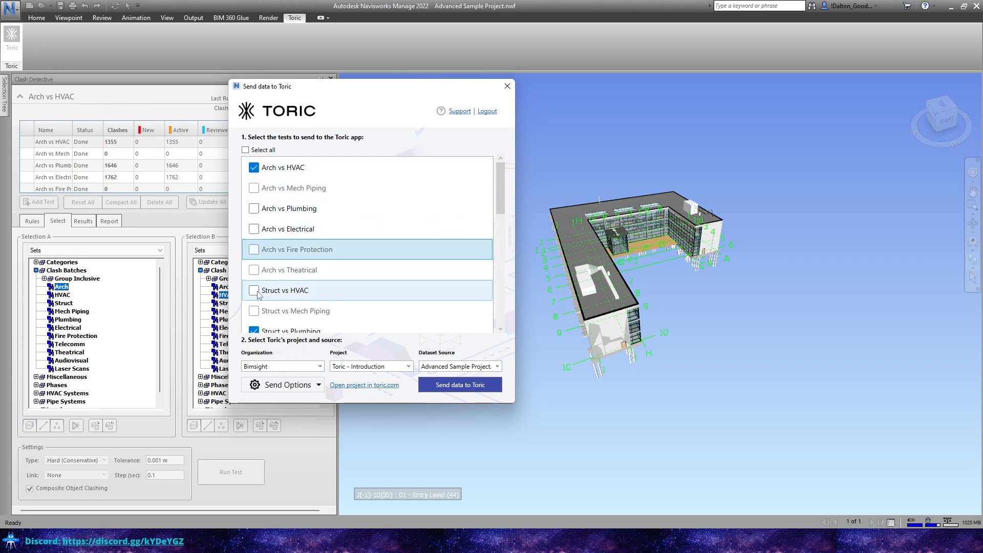
scroll(503, 184, down, 3)
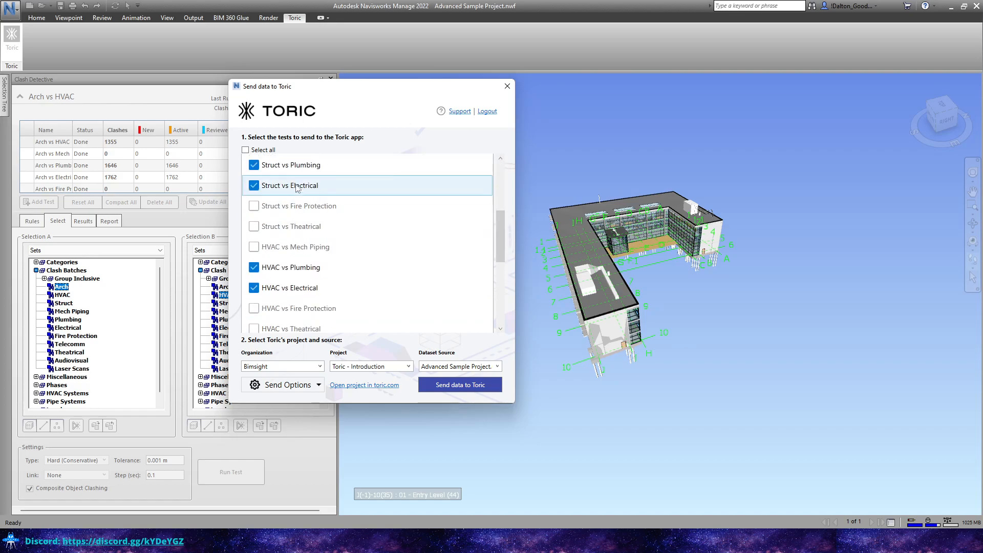
click(254, 166)
click(259, 190)
click(255, 267)
click(255, 288)
scroll(507, 236, down, 3)
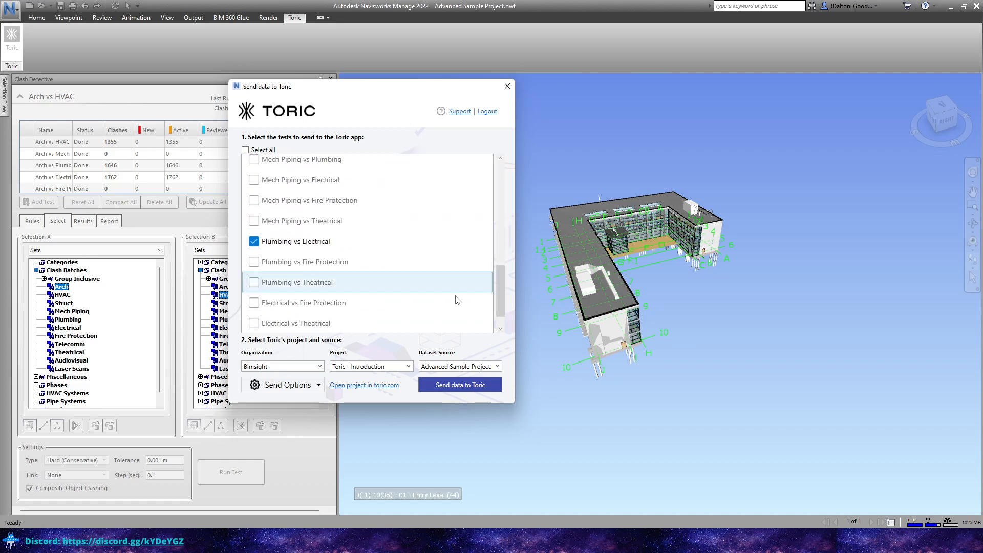
drag(497, 279, 487, 162)
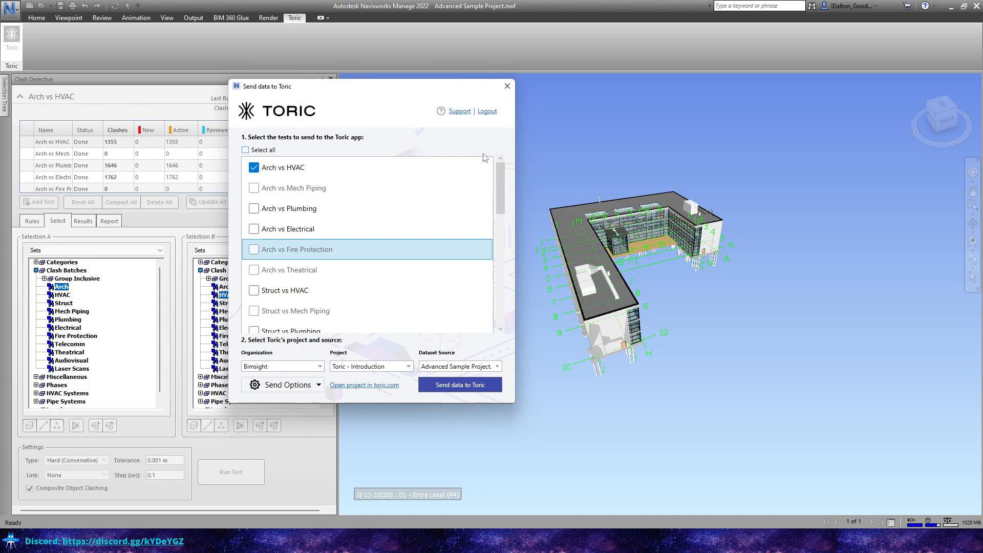
drag(501, 198, 500, 154)
mouse_move(502, 175)
mouse_down()
mouse_move(499, 199)
mouse_move(498, 171)
mouse_up()
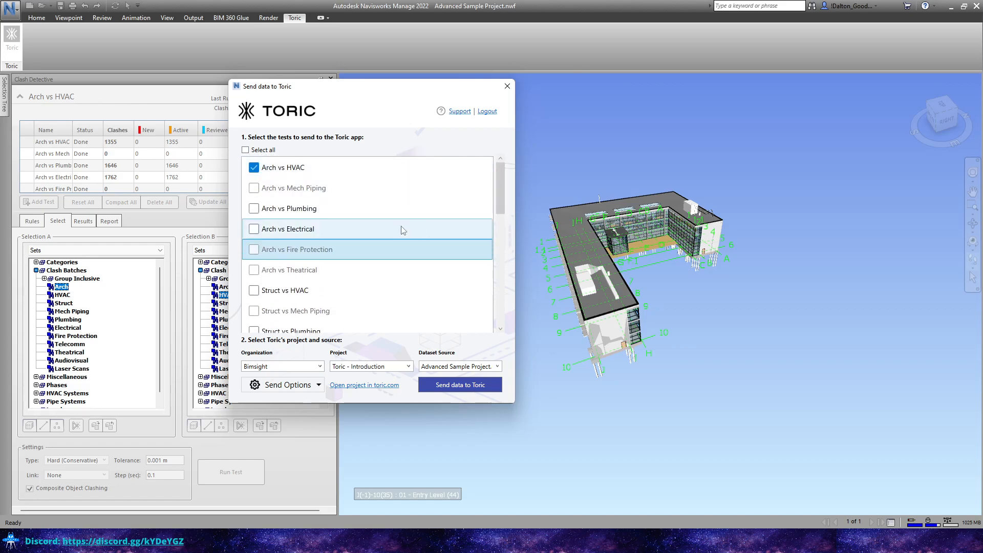
- Add the Arch vs Plumbing test to the selection, leave Arch vs Electrical out, and close the dialog without sending
click(254, 208)
click(256, 231)
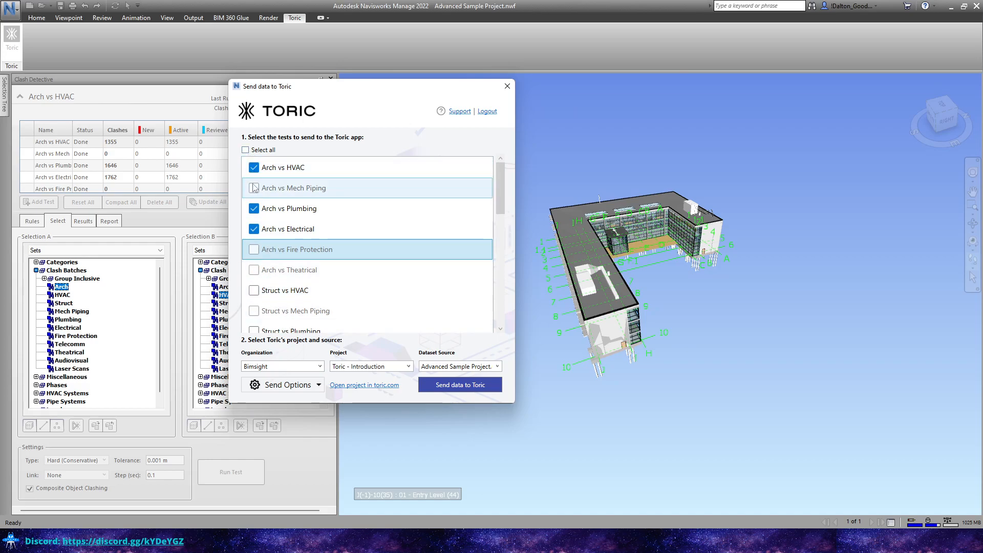
click(254, 229)
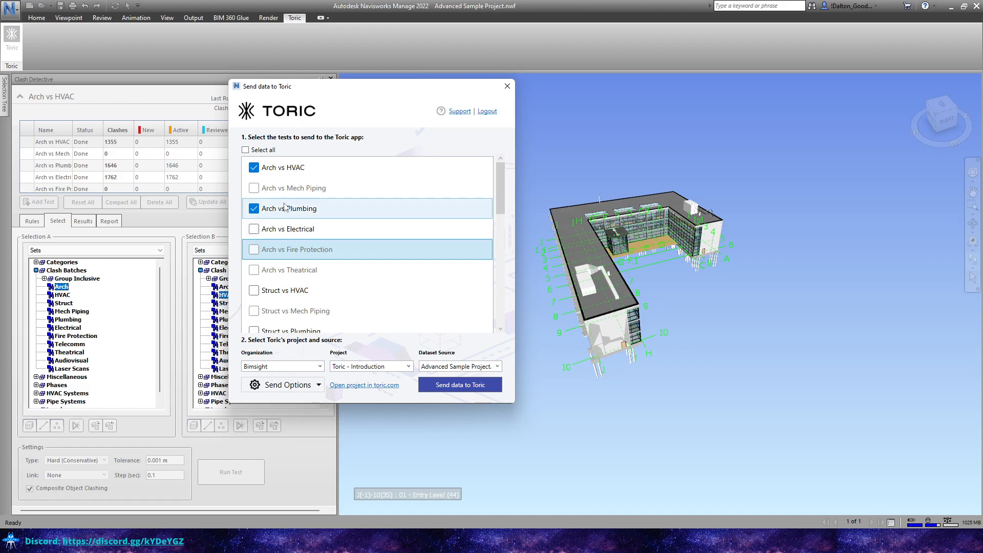
click(257, 203)
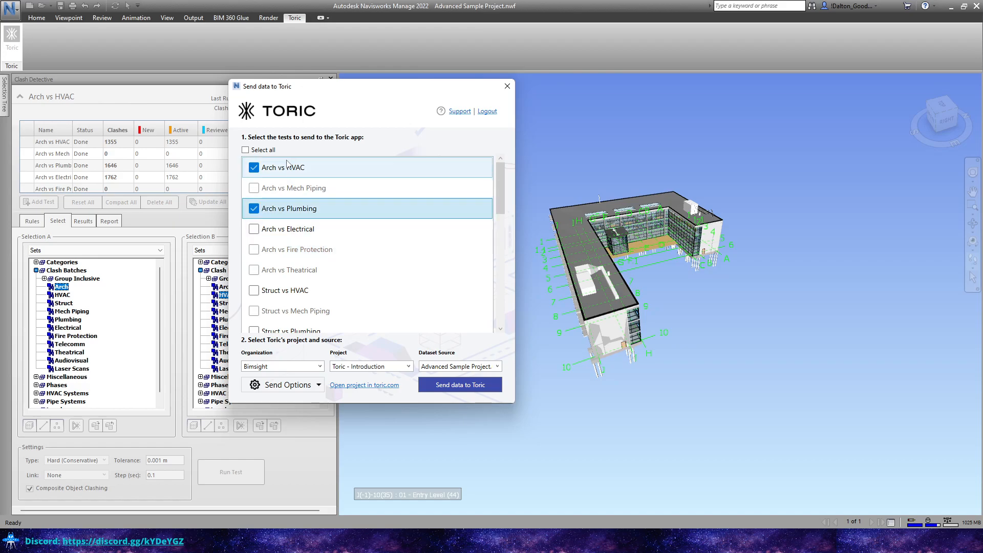
click(507, 86)
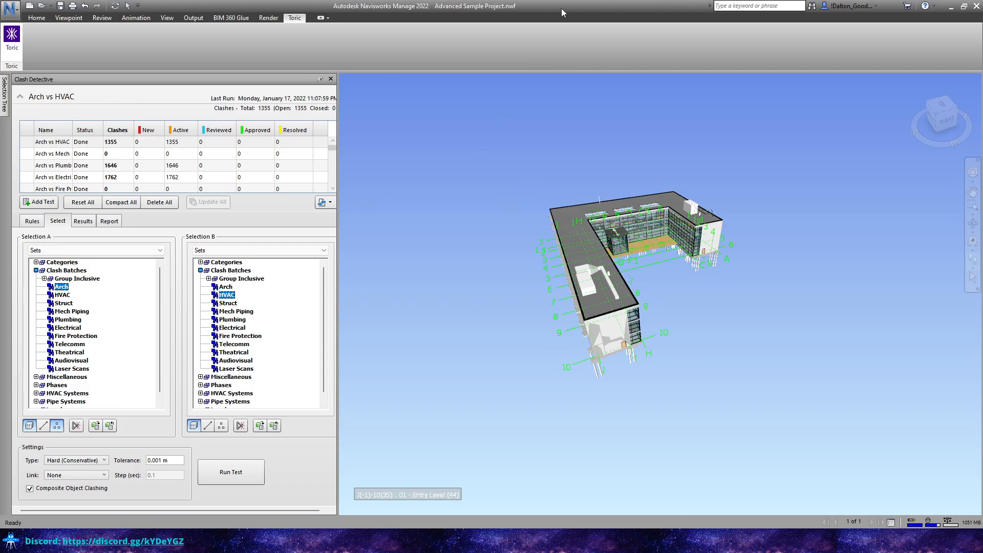
- Switch to the rac_advanced_sample_project model in Revit and open the Toric plugin there, postponing its update
mouse_move(638, 526)
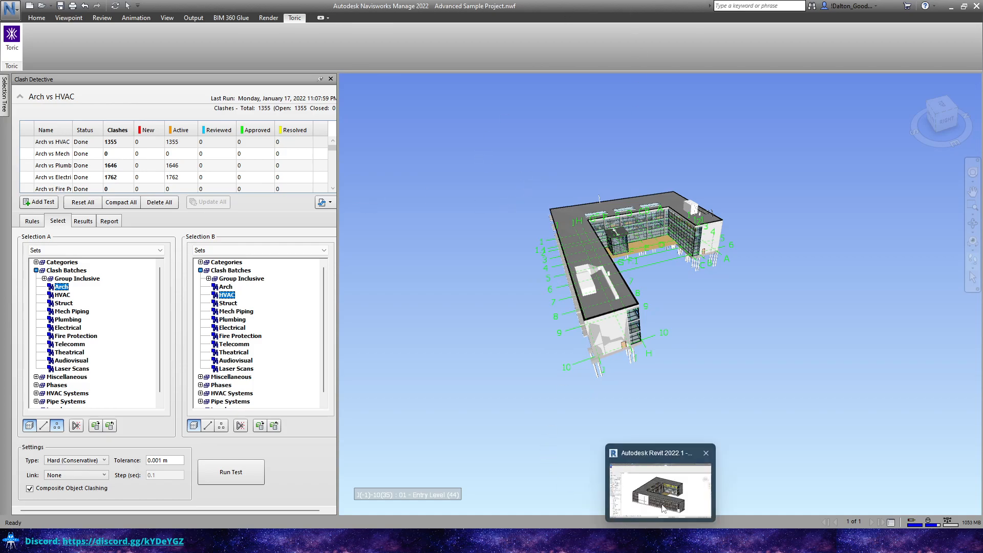
click(664, 508)
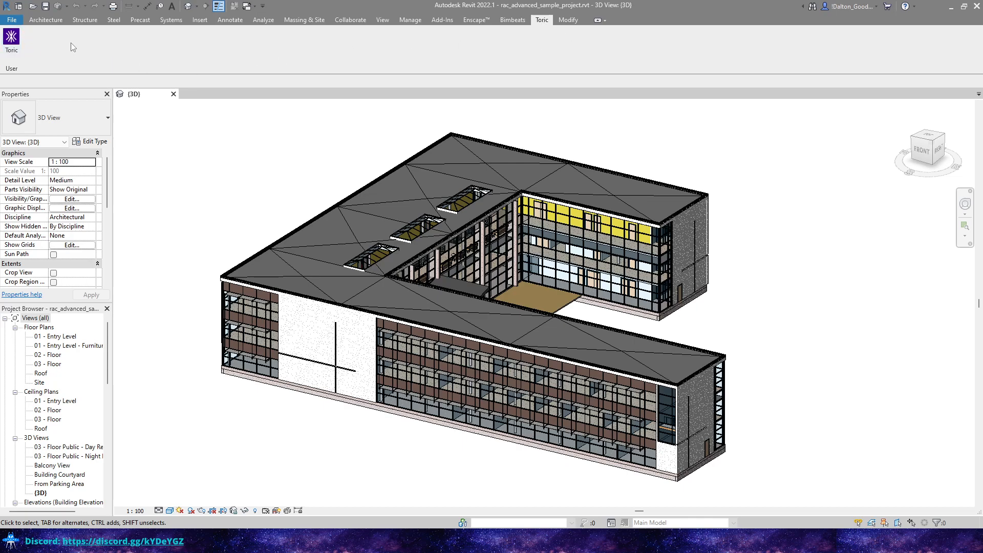
click(12, 37)
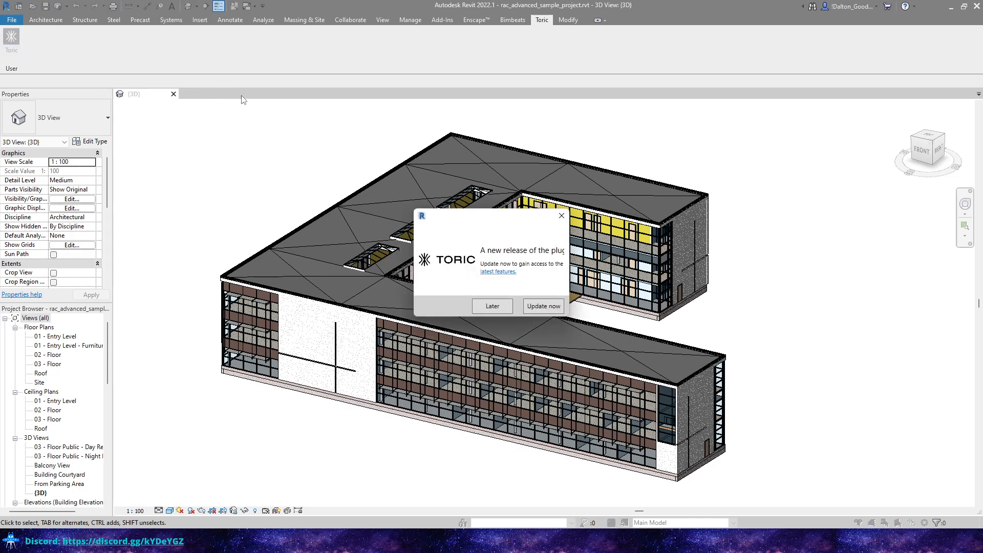
click(509, 306)
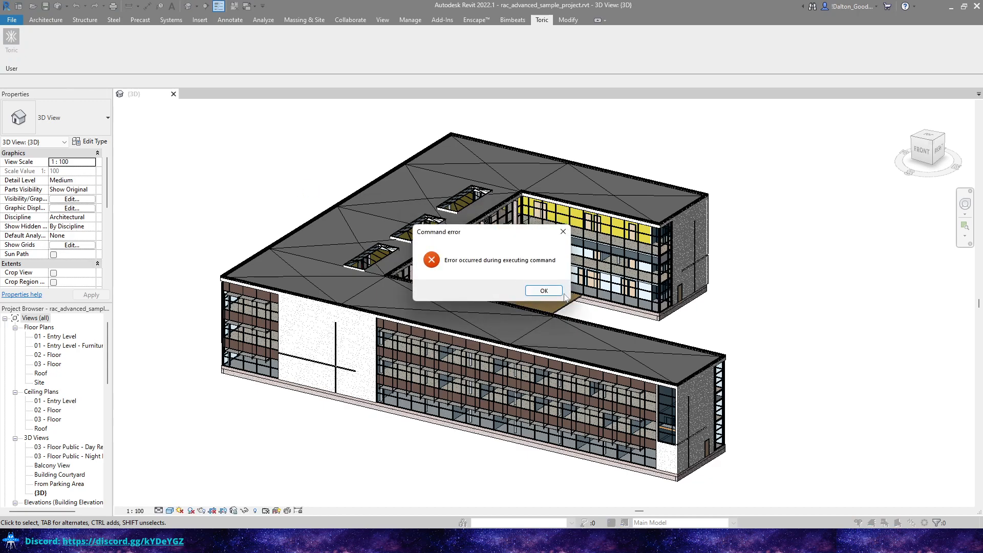
click(538, 288)
click(12, 38)
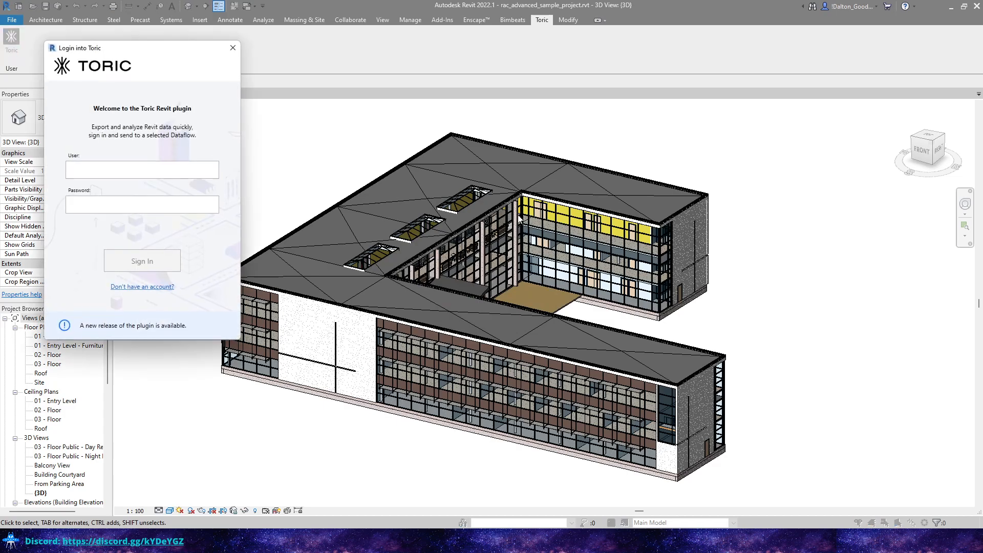
drag(93, 60, 253, 130)
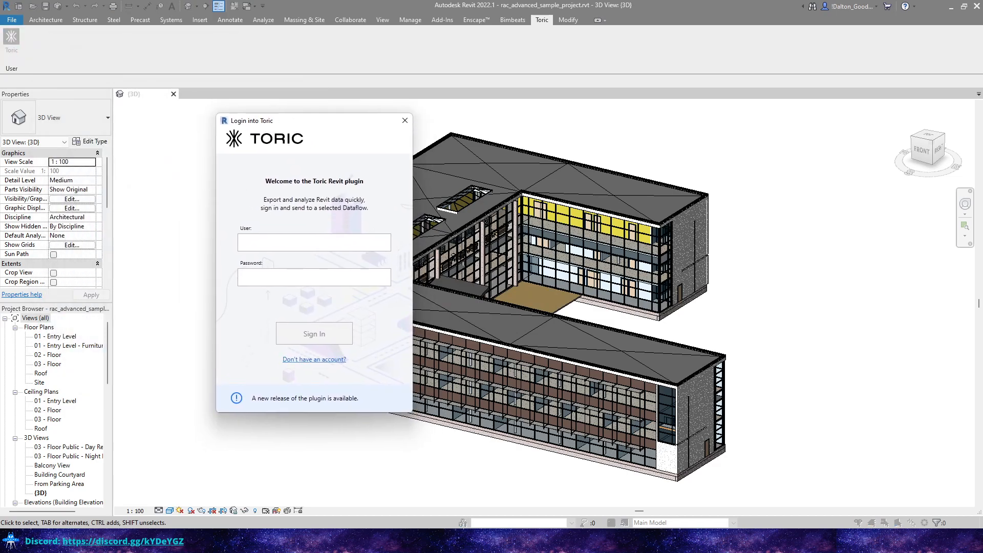
drag(252, 131, 269, 145)
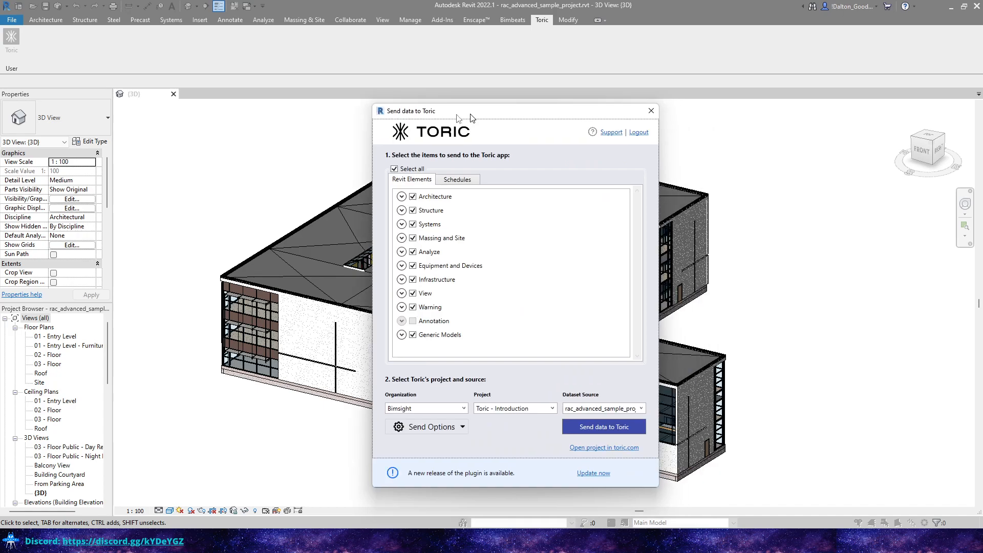
drag(472, 114, 308, 94)
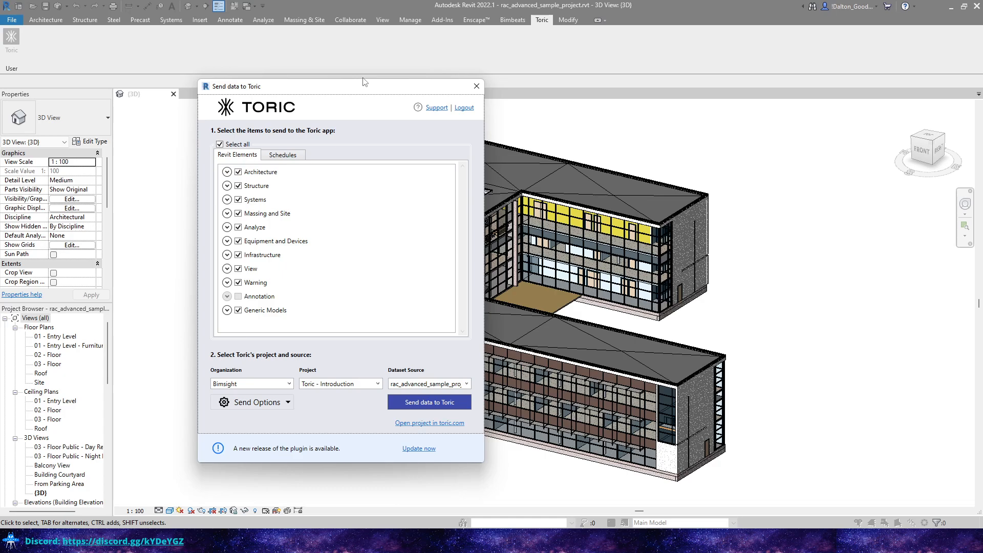
- Expand the Architecture category and review the Revit element types that can be sent to Toric
click(227, 173)
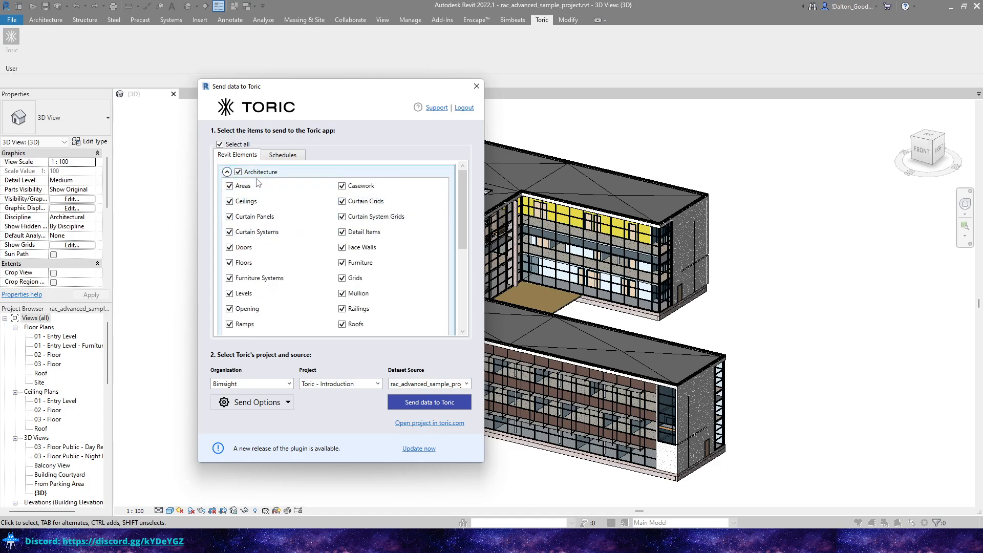
click(227, 172)
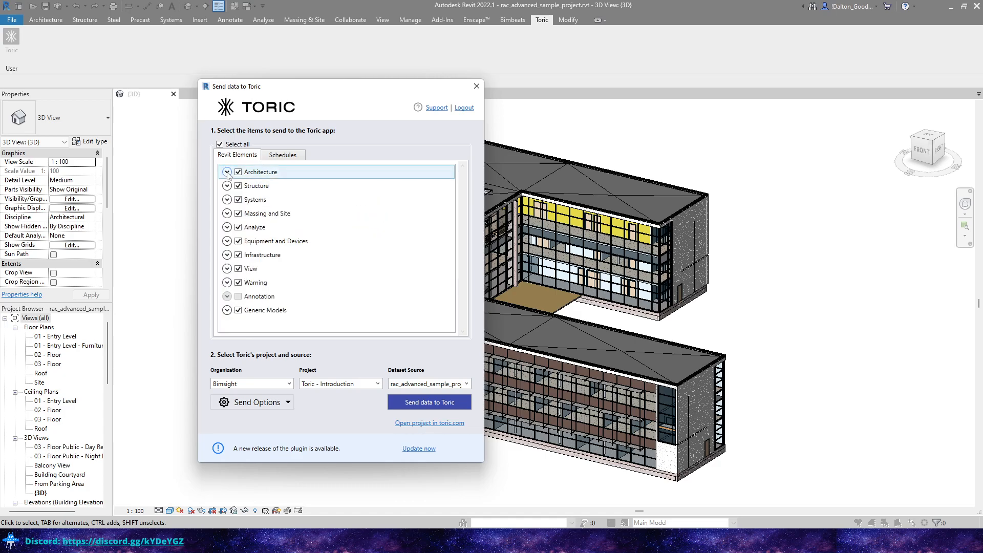
click(227, 172)
scroll(305, 223, down, 1)
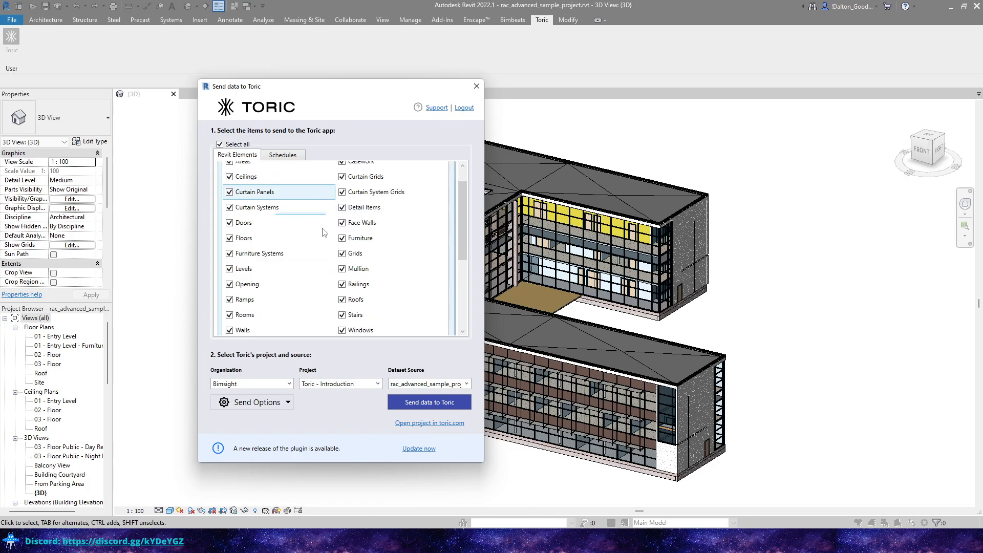
- Review the Revit element types under the Architecture and Structure categories, and collapse both categories again
scroll(279, 210, down, 1)
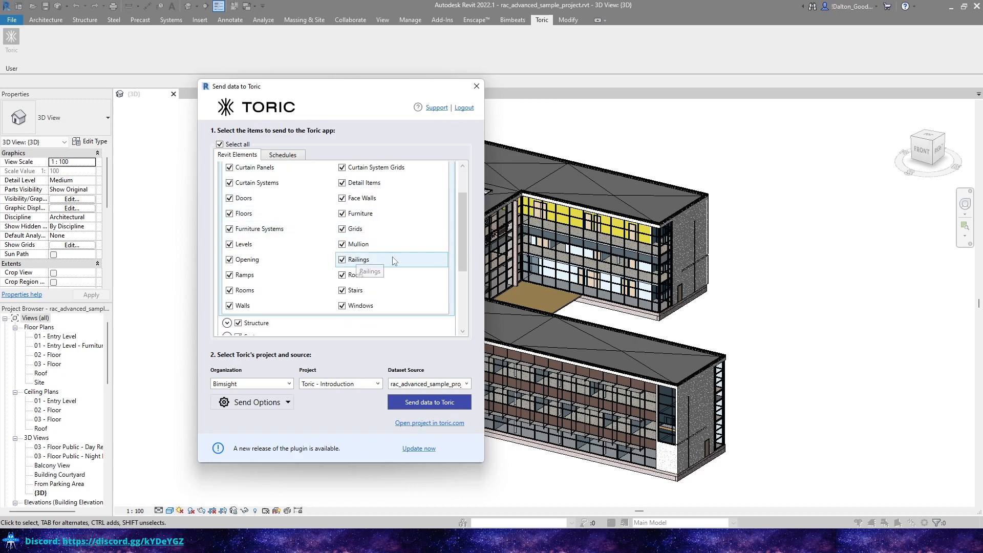
scroll(307, 219, up, 2)
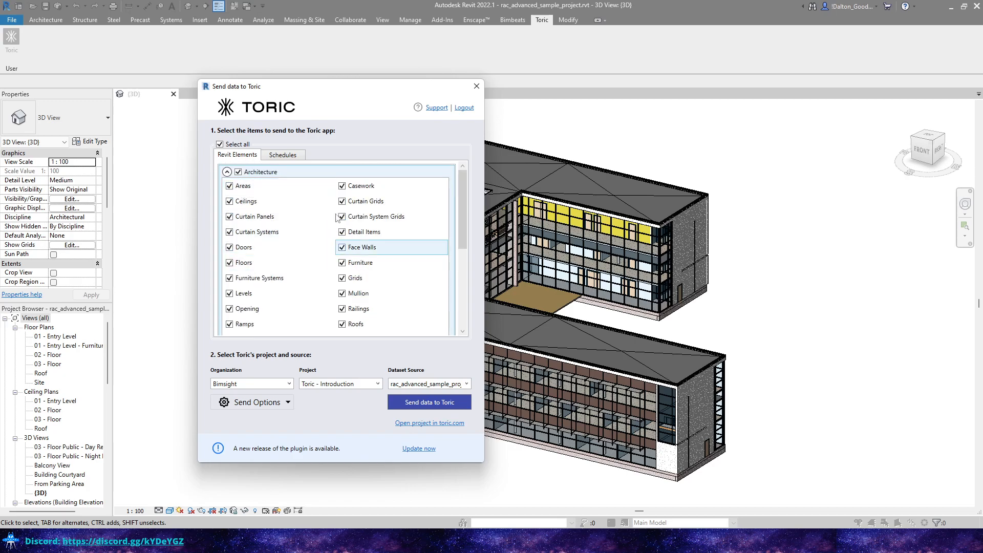
click(226, 172)
click(227, 172)
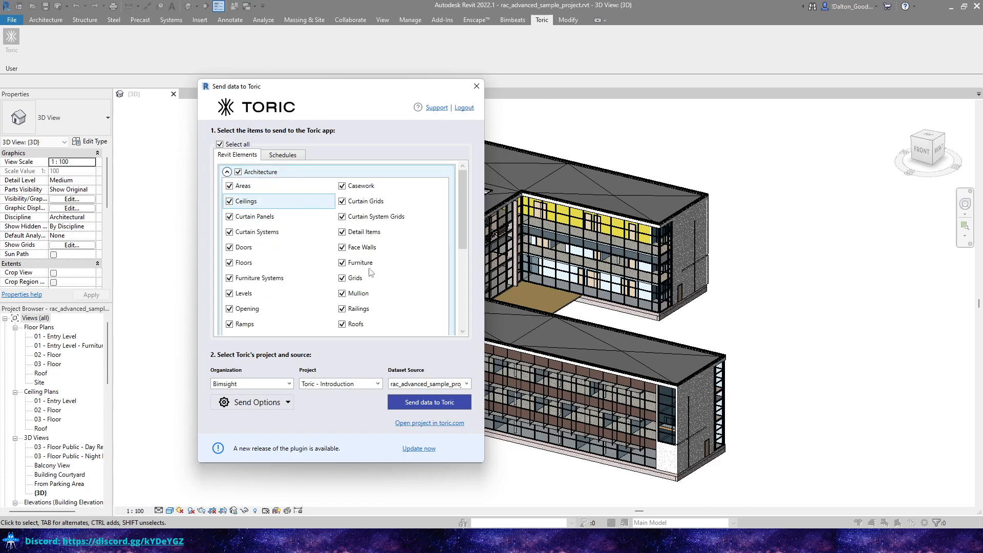
click(227, 172)
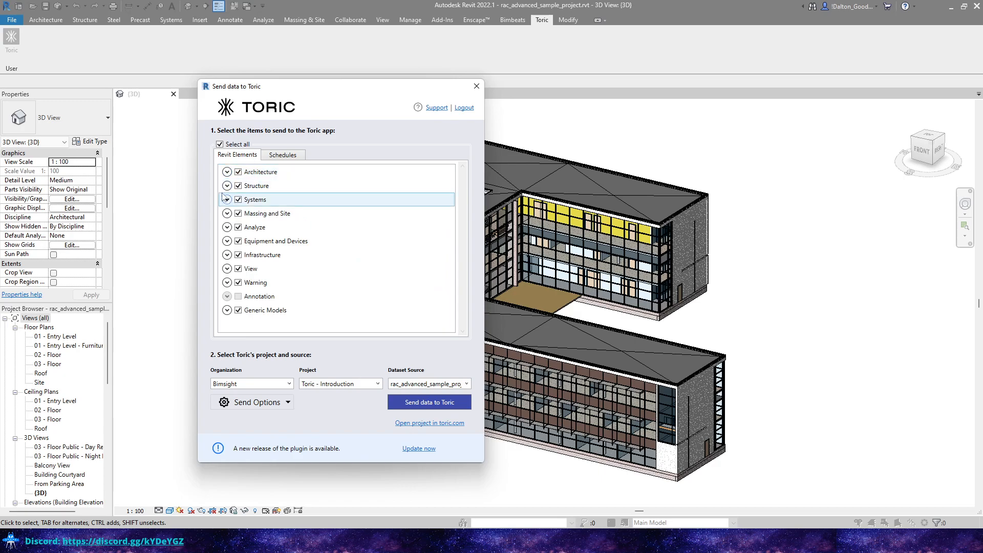
click(227, 186)
scroll(231, 182, down, 3)
scroll(231, 183, up, 3)
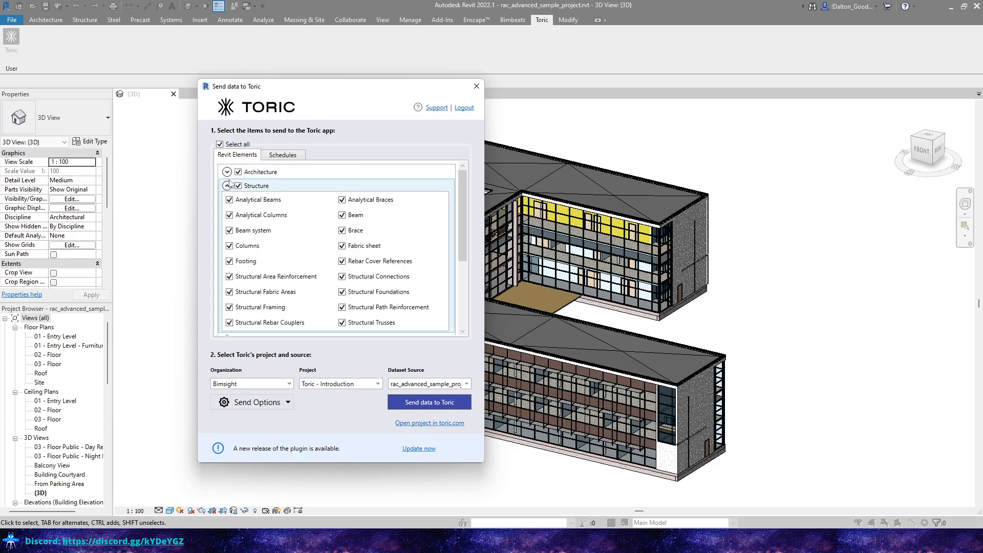
click(227, 186)
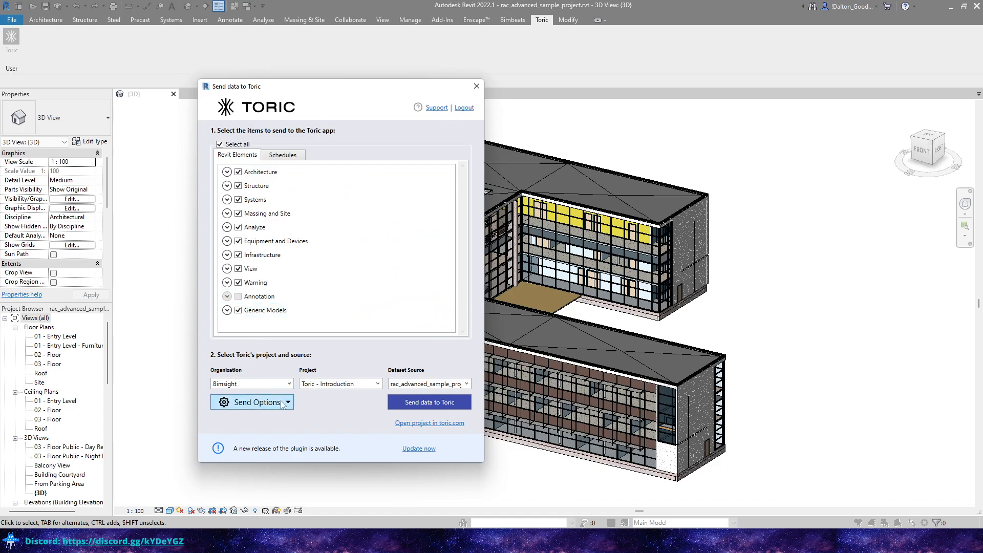
- Check the plugin's send options for the Revit 3D Export setting and leave it enabled
click(260, 403)
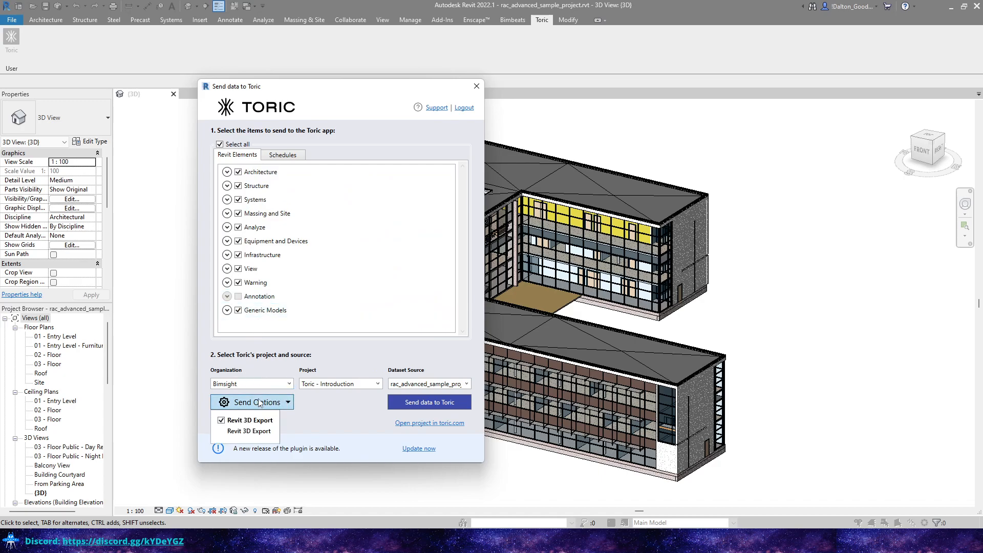
click(221, 421)
click(279, 369)
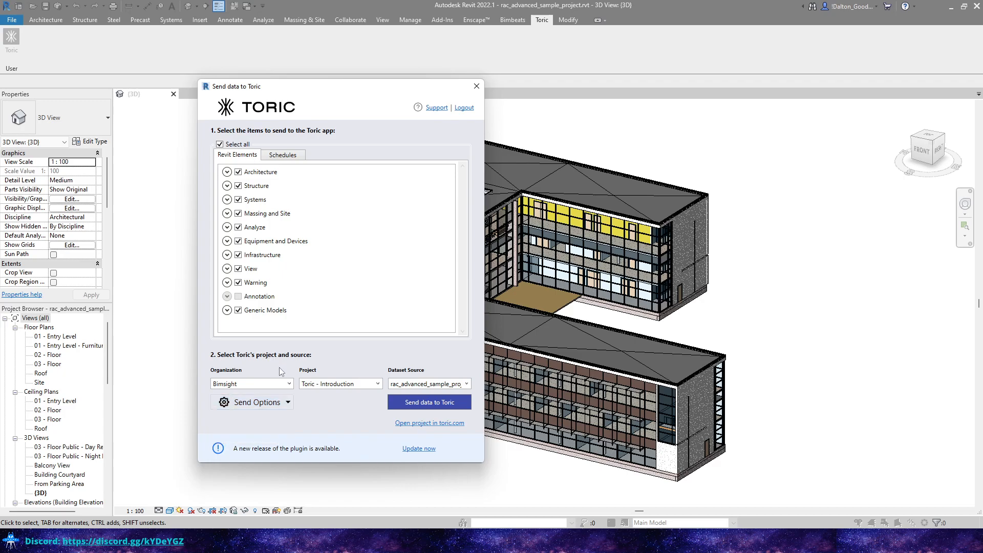
- Choose Toric - Introduction as the project and the existing rac_advanced_sample_project as the dataset source
click(378, 385)
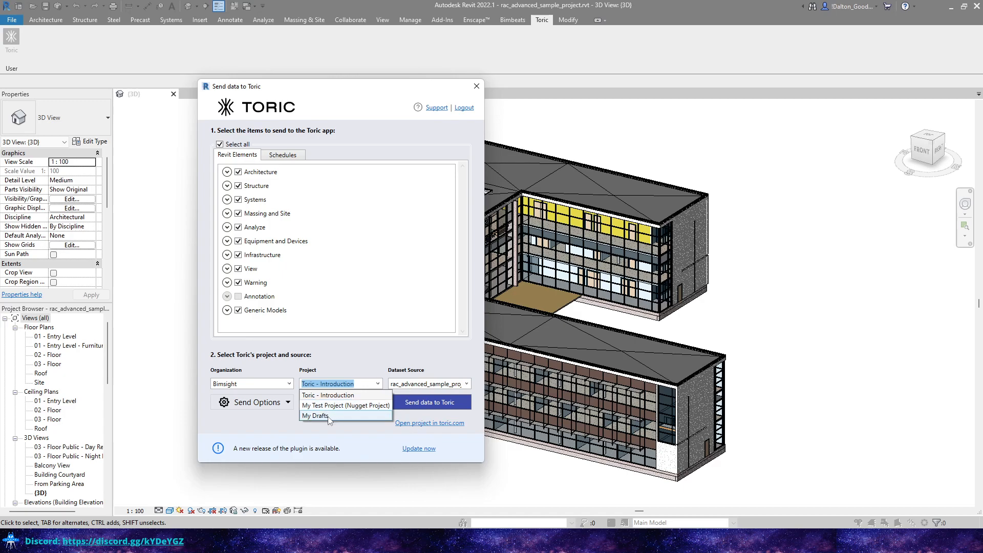
click(336, 396)
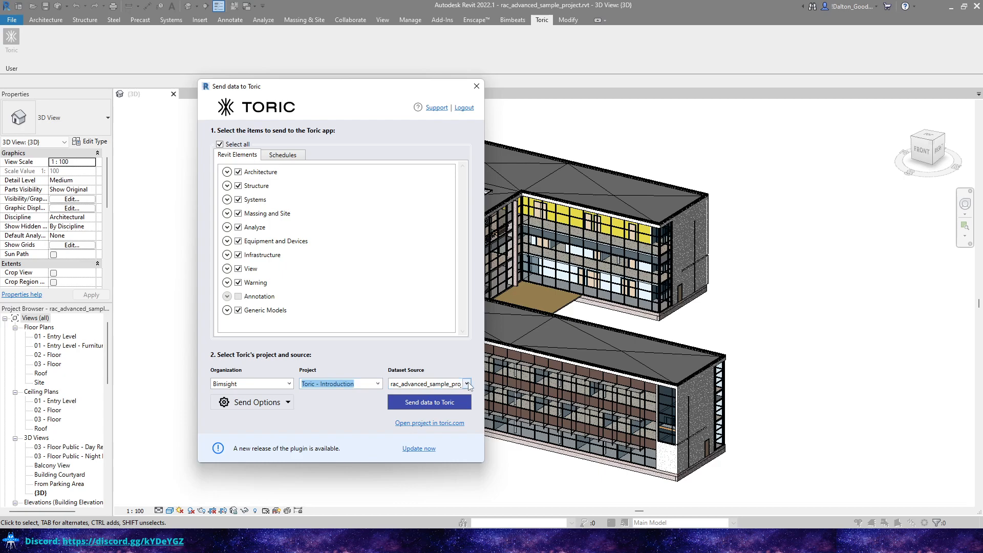
click(466, 383)
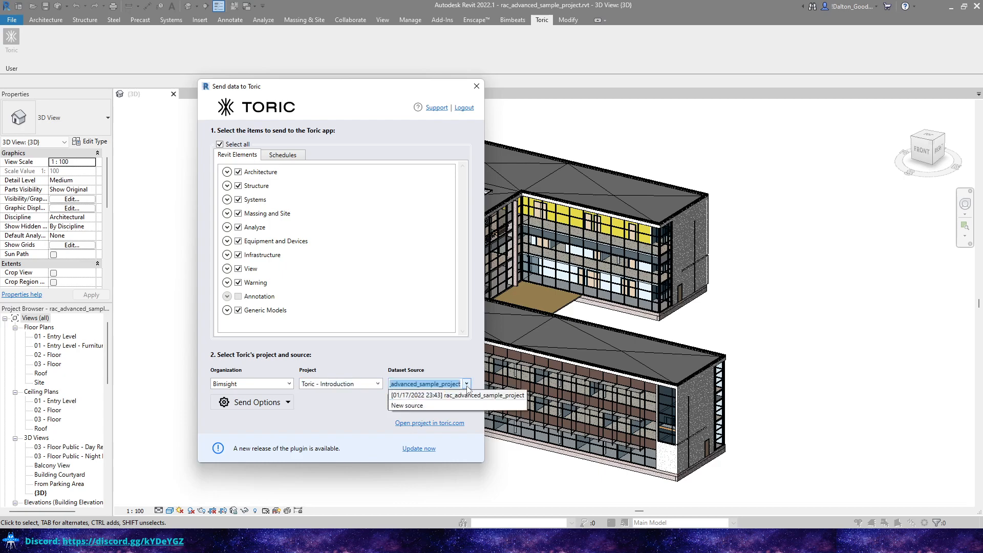
click(471, 396)
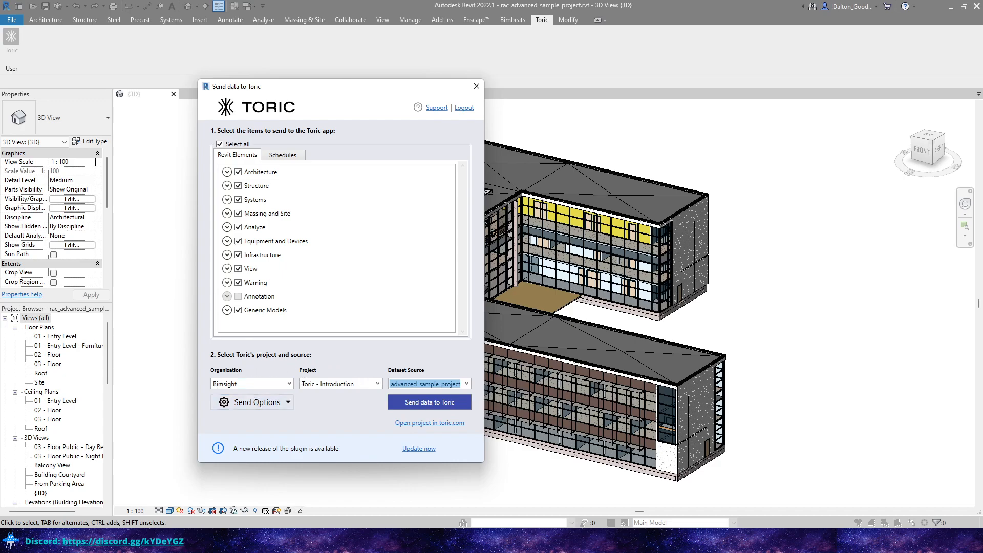
- Leave all schedules unselected and send the Revit elements to Toric with Revit 3D Export enabled, then close the plugin dialog
click(288, 156)
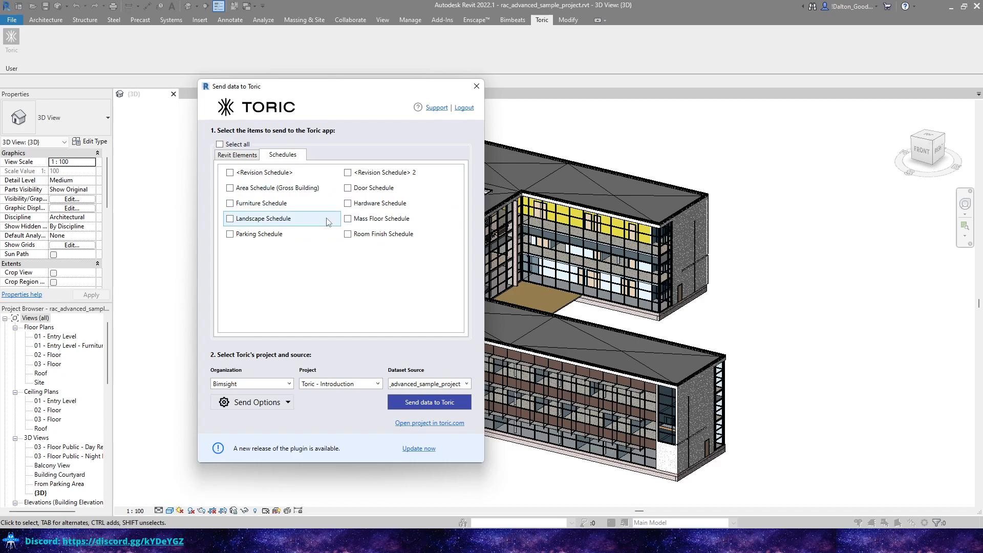
click(237, 155)
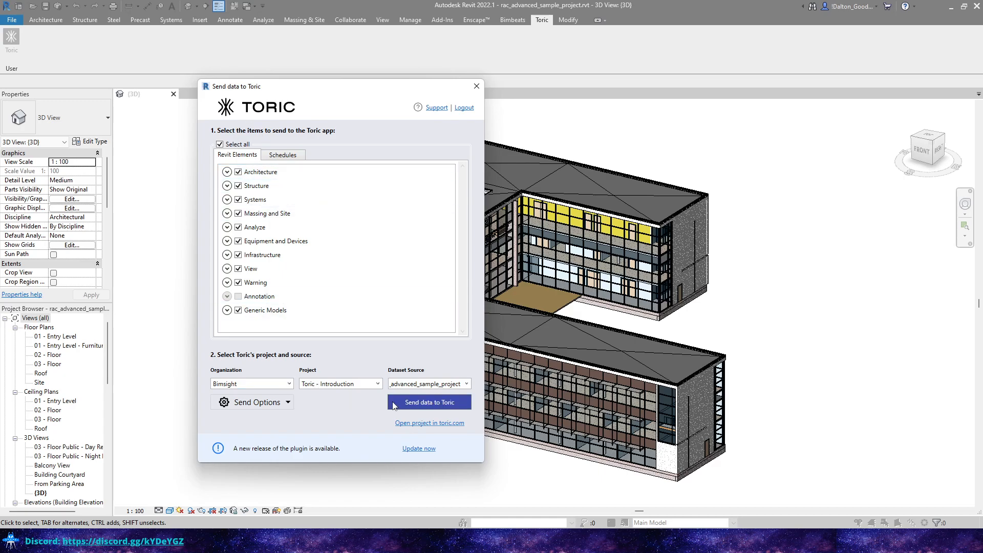
click(424, 406)
click(287, 402)
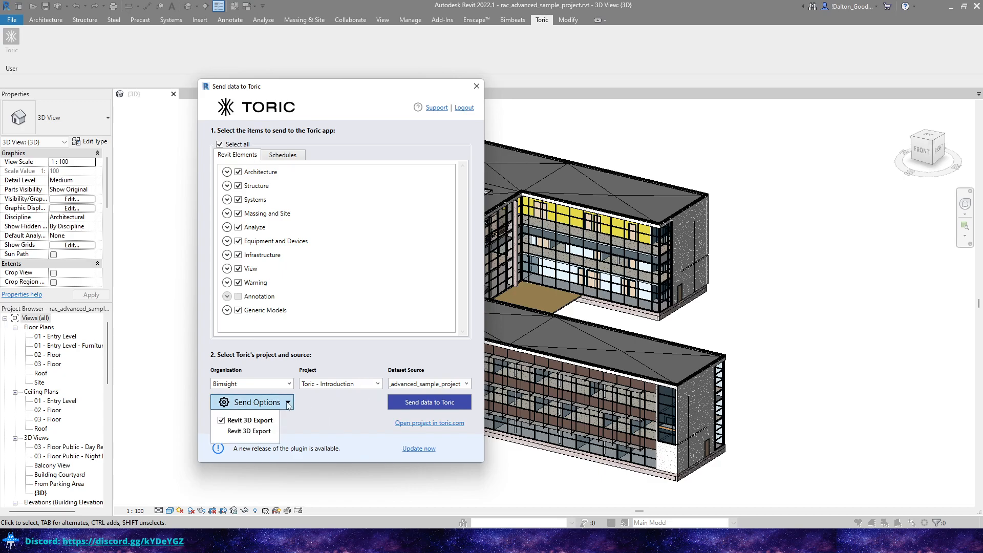
click(307, 356)
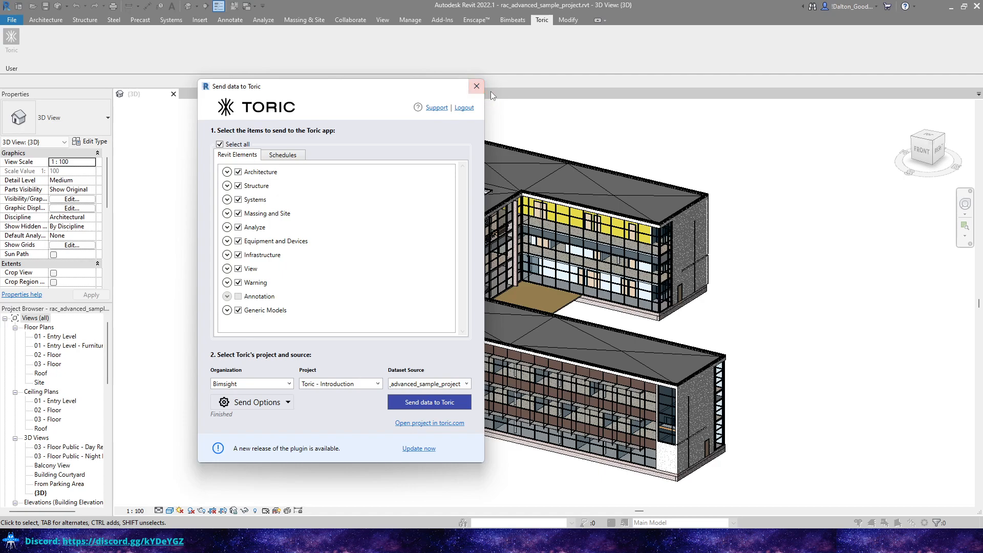
click(477, 87)
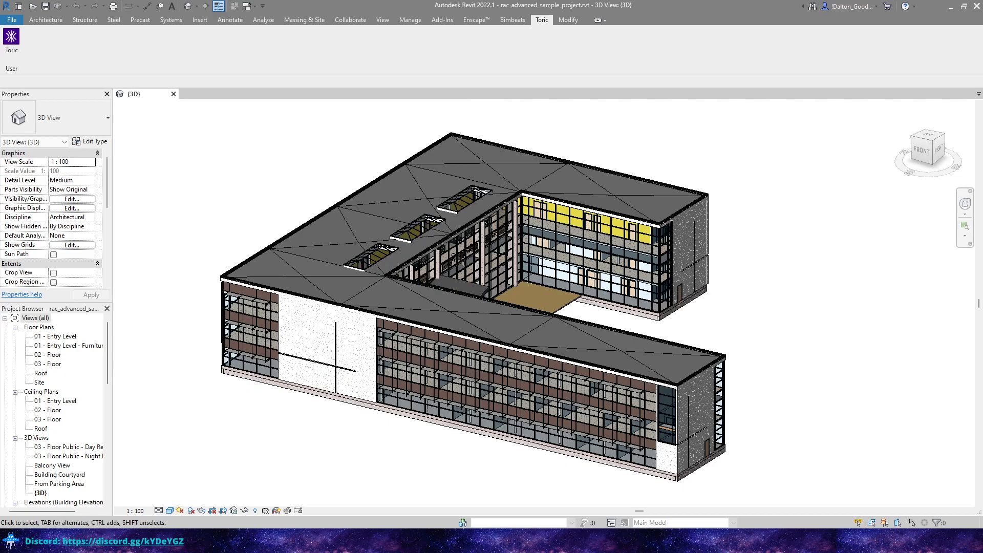
- Switch to the browser and look through the Toric home page, including its Integrate, Transform, Visualize and Reuse features
key(alt+Tab)
double_click(451, 137)
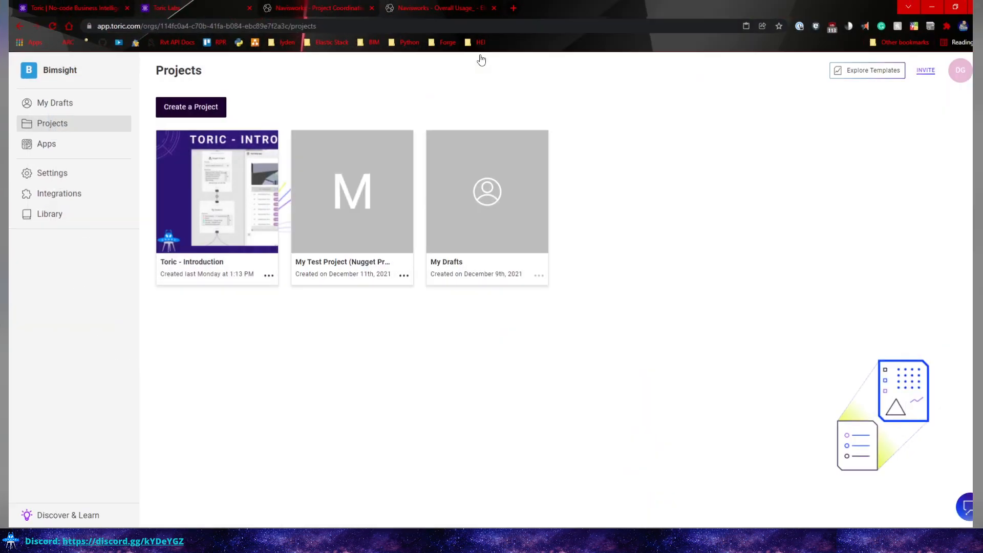
click(86, 4)
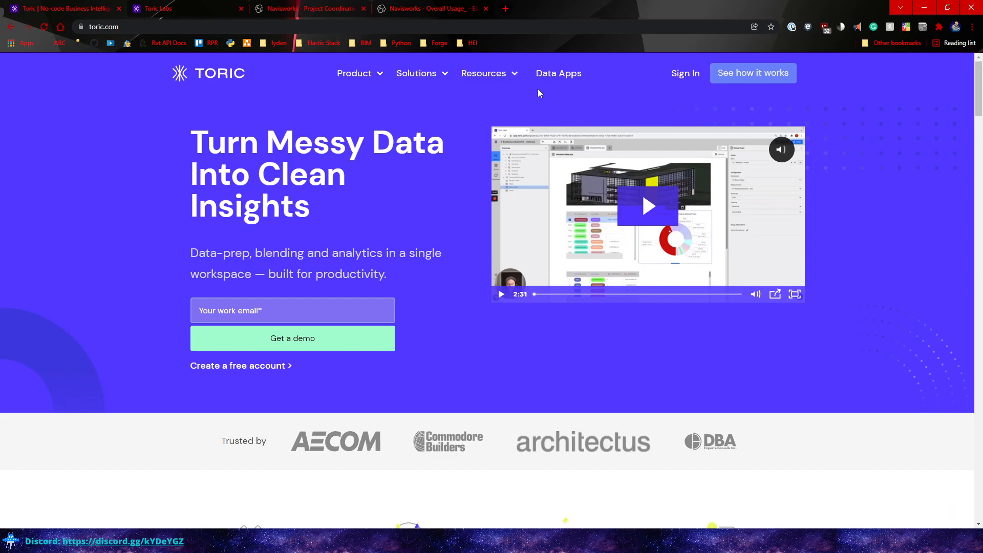
scroll(606, 348, down, 3)
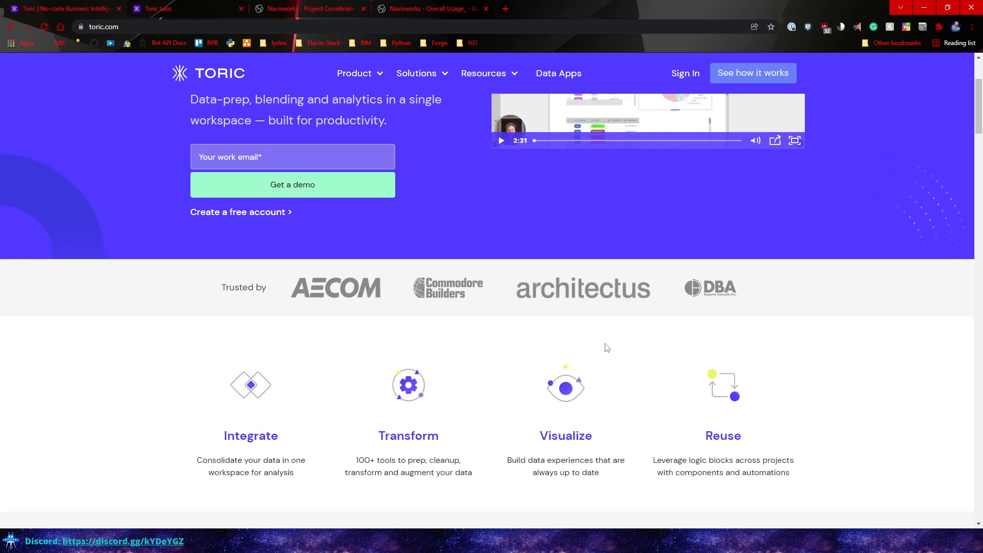
scroll(606, 348, up, 3)
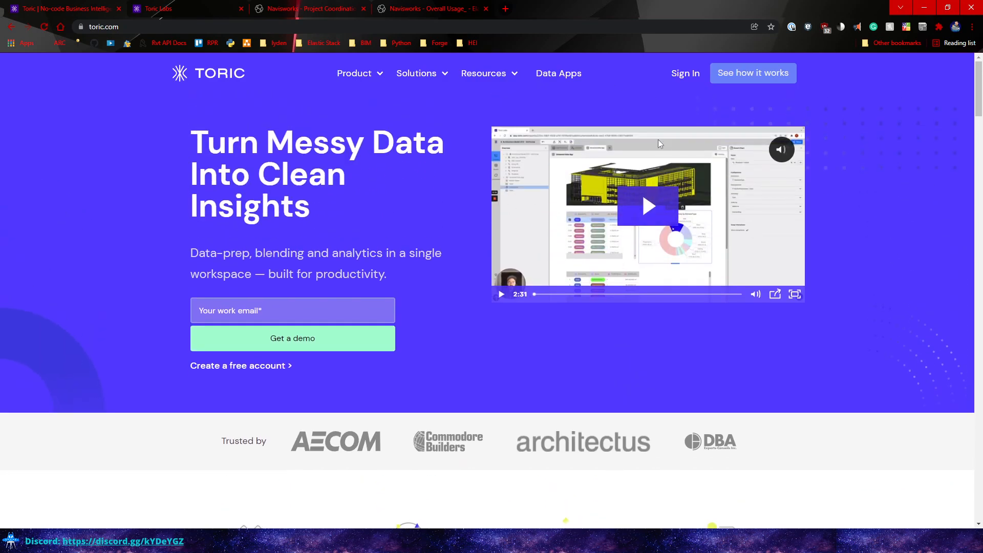
scroll(588, 183, down, 3)
scroll(588, 182, up, 3)
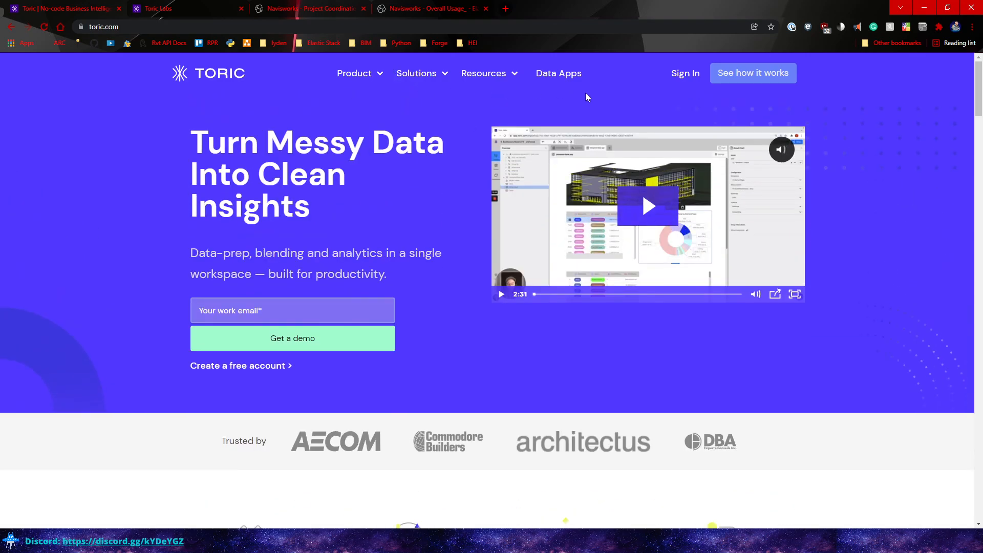
scroll(292, 257, down, 5)
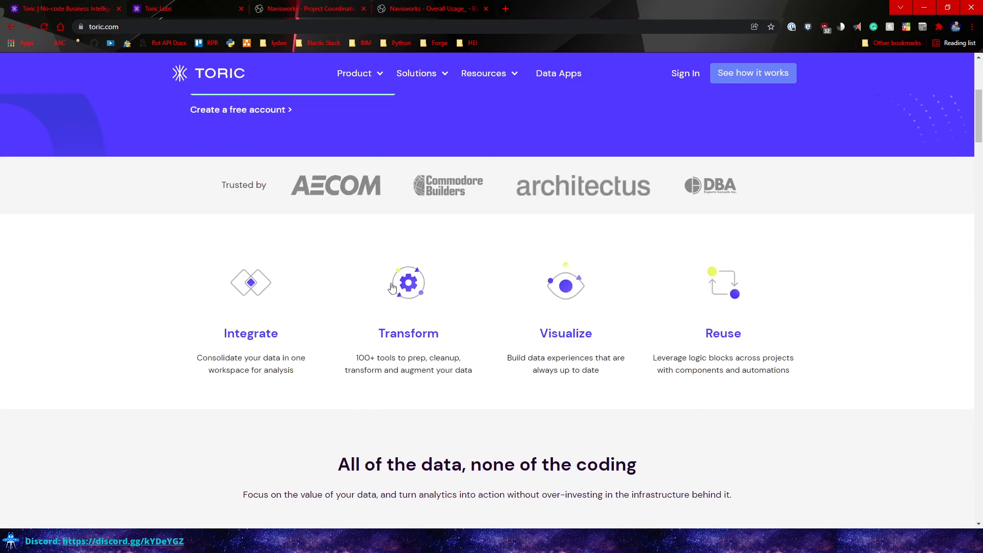
scroll(440, 309, down, 4)
scroll(440, 309, up, 9)
- Open the Toric - Introduction project in the Toric web app and view its data sources
click(158, 8)
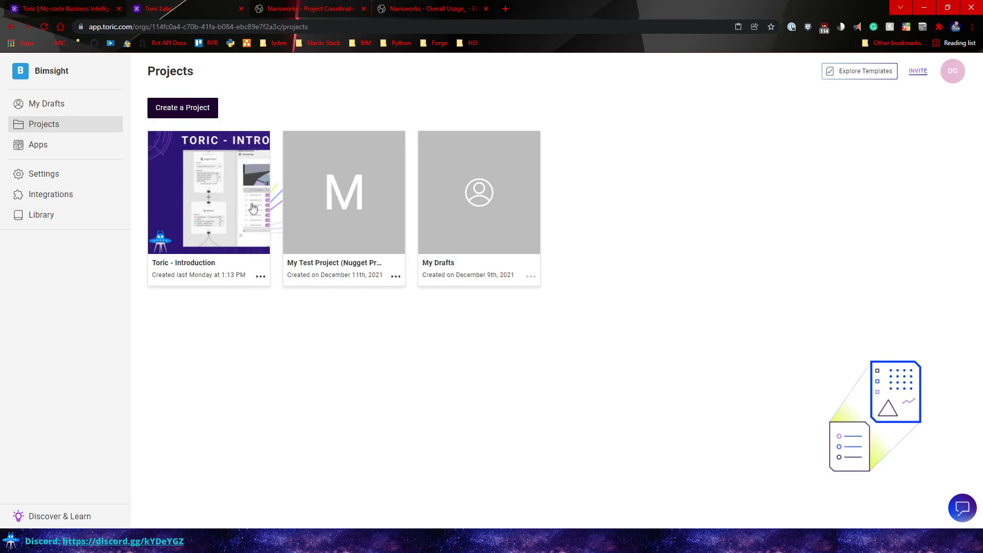
click(209, 265)
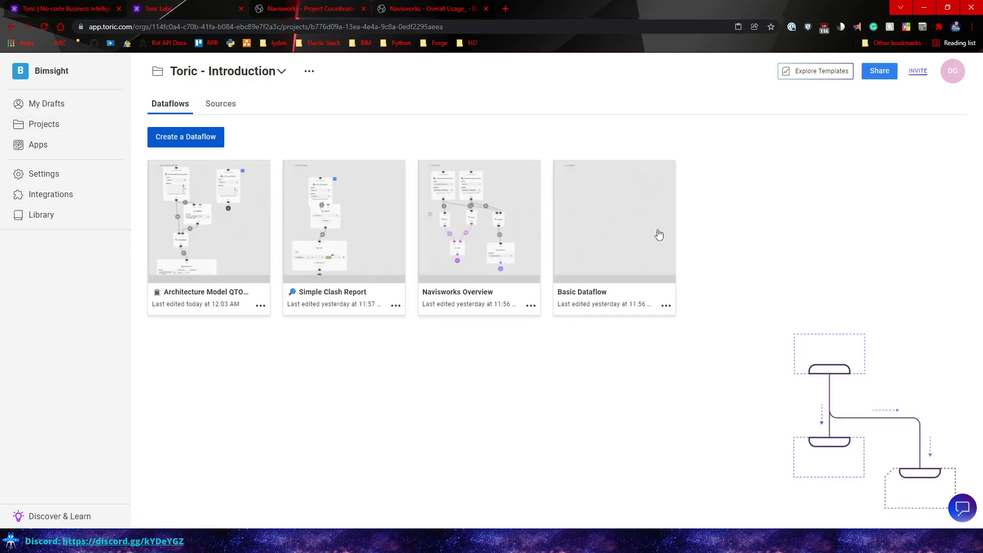
click(218, 104)
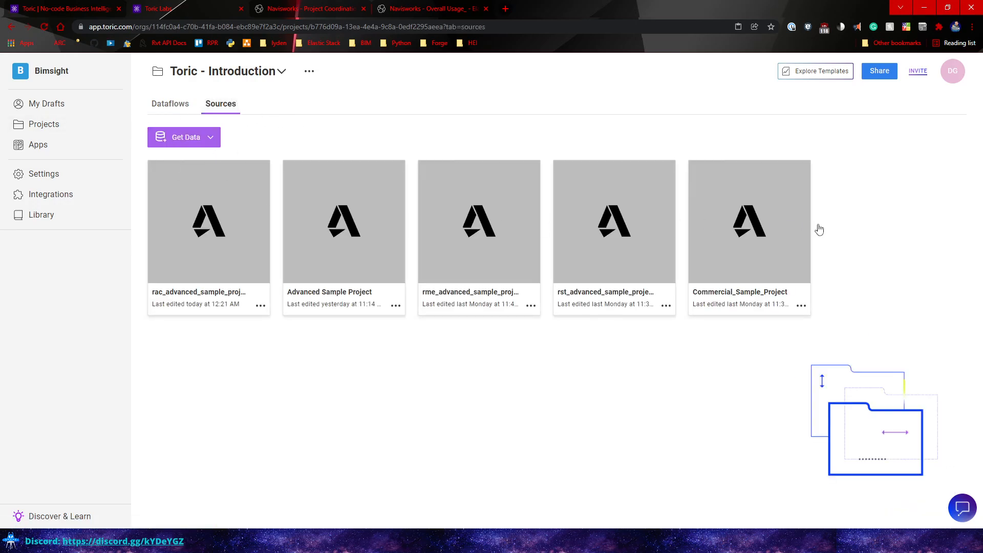
- Return to the project's dataflows and open the Navisworks Overview dataflow
click(166, 104)
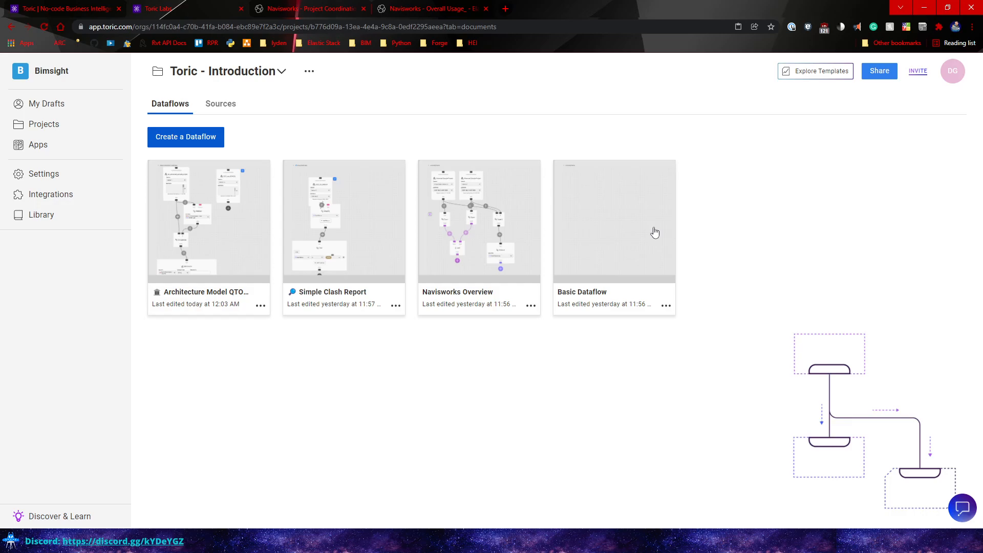
click(482, 209)
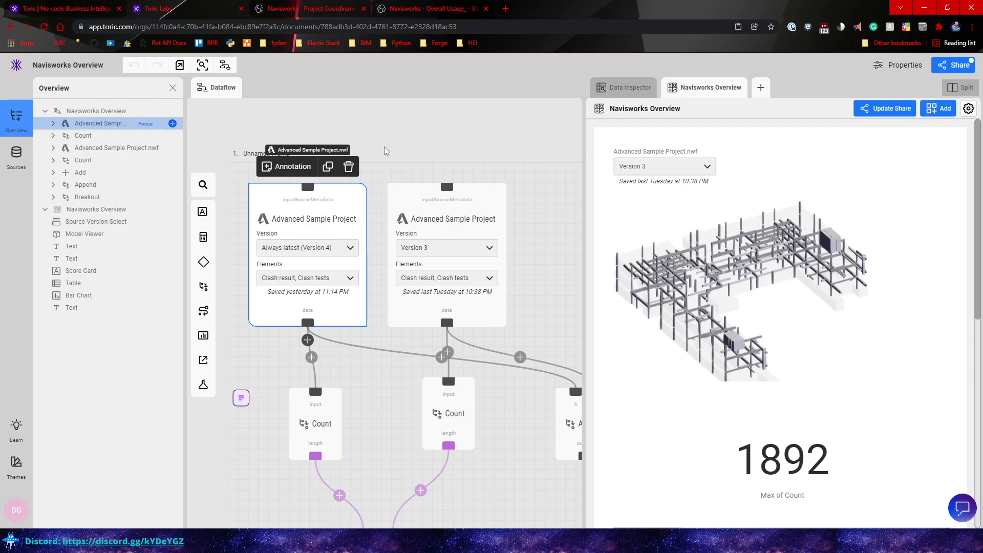
scroll(390, 154, down, 1)
scroll(359, 256, up, 2)
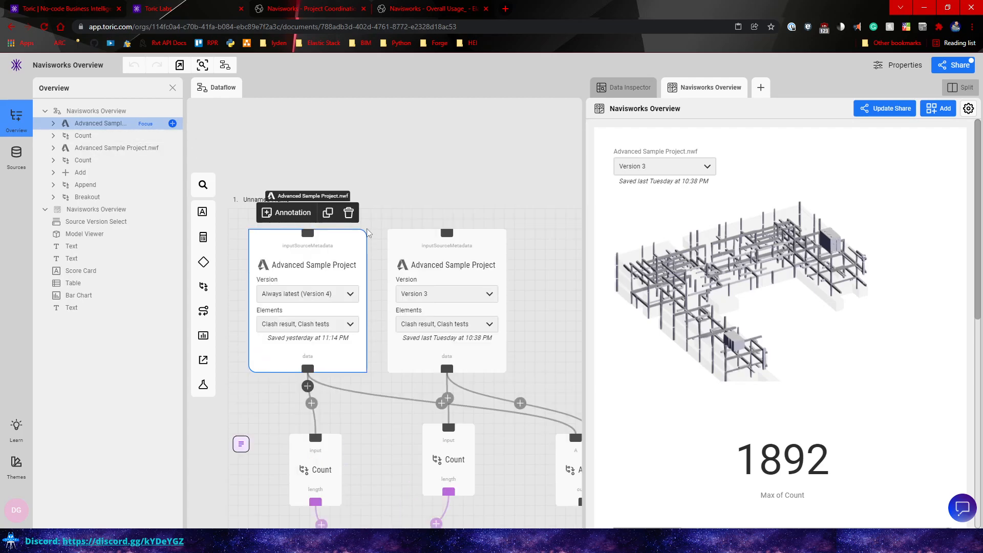
- Inspect the element and version choices of the always-latest Advanced Sample Project source node without changing them
click(350, 325)
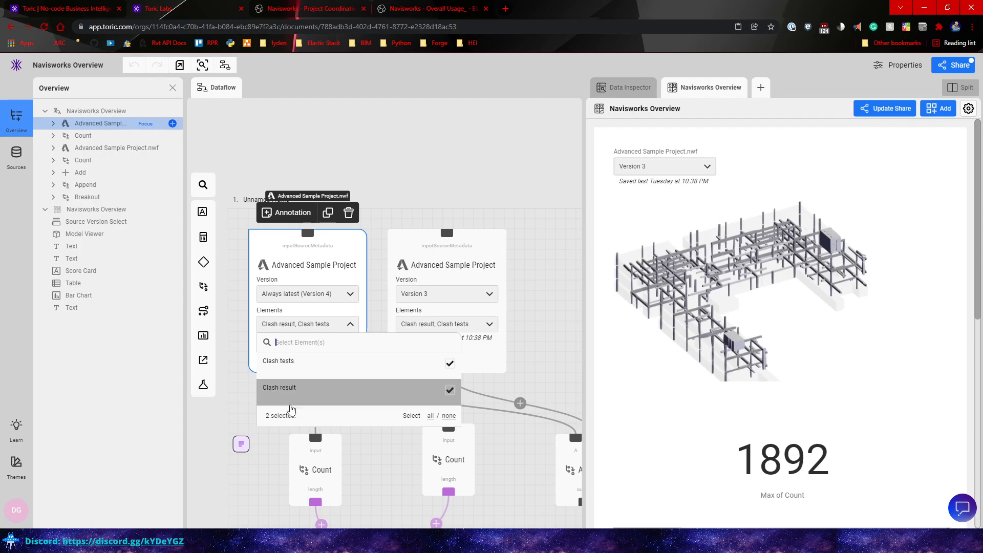
click(399, 179)
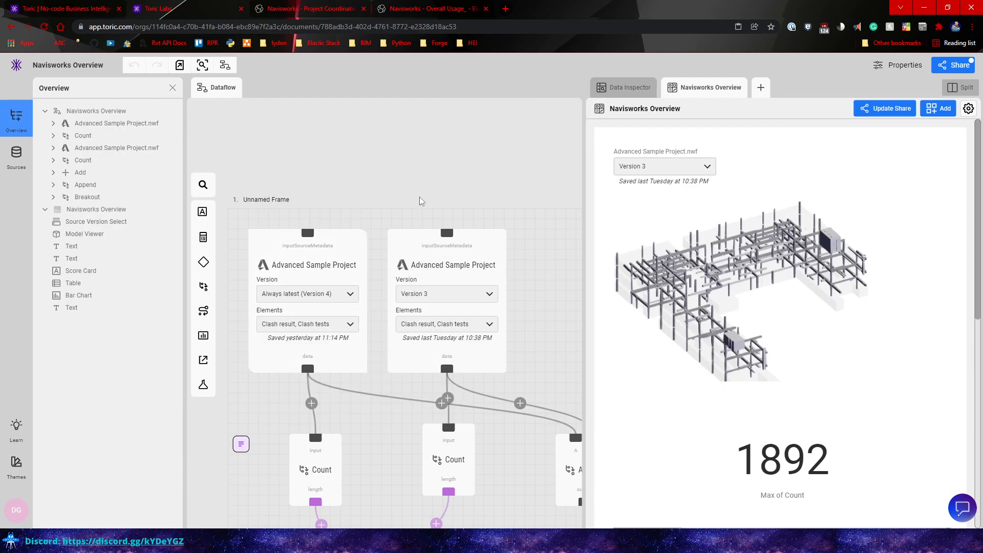
scroll(404, 199, down, 1)
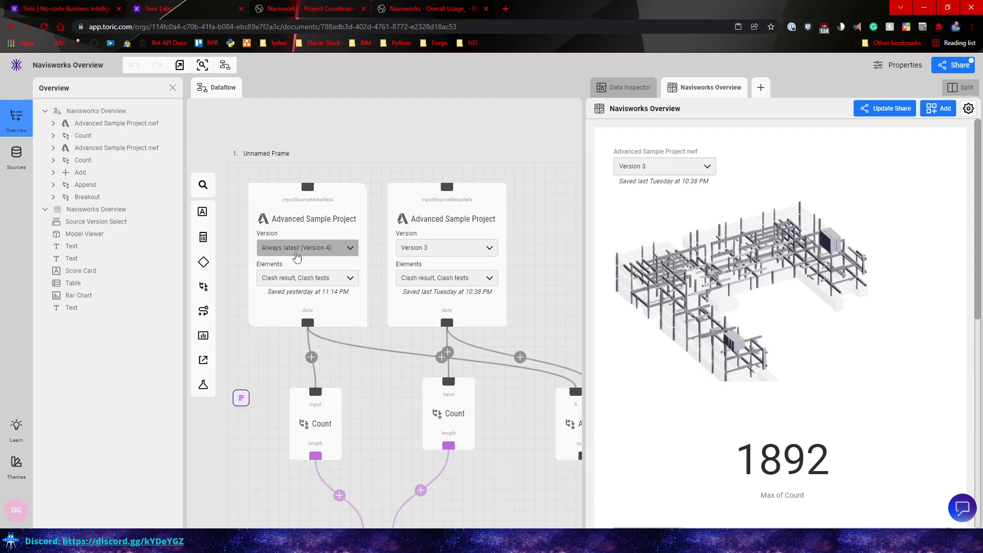
click(333, 250)
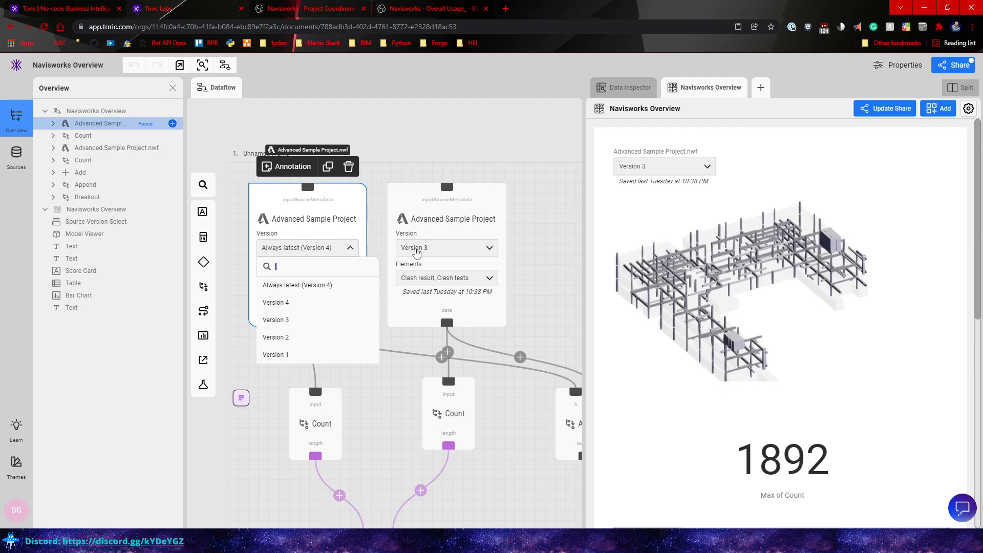
click(424, 205)
- Select the always-latest and the Version 3 Advanced Sample Project source nodes in turn to compare them
click(310, 211)
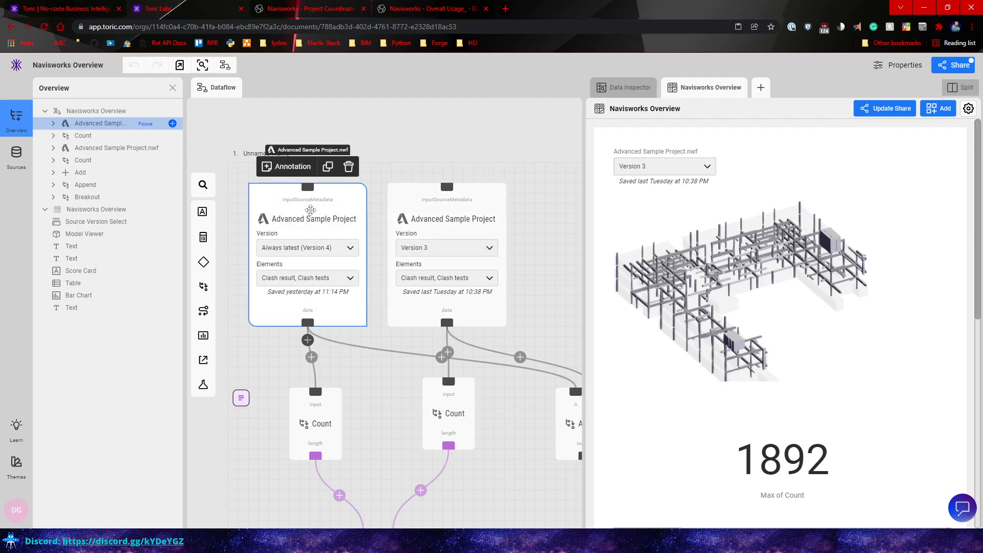
click(421, 202)
click(330, 197)
click(408, 195)
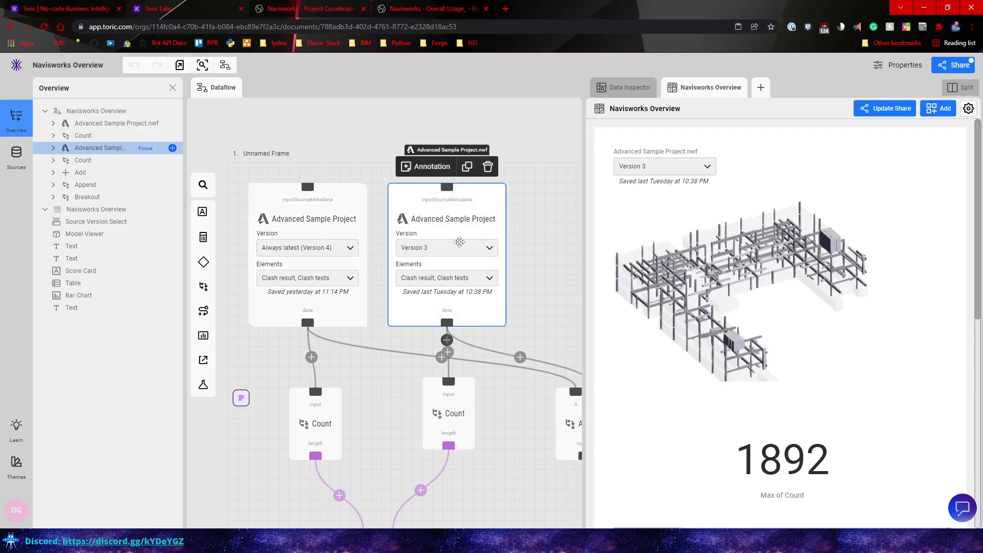
- Look over the top of the dataflow, reselecting the always-latest source node and then the Version 3 one
scroll(446, 388, down, 1)
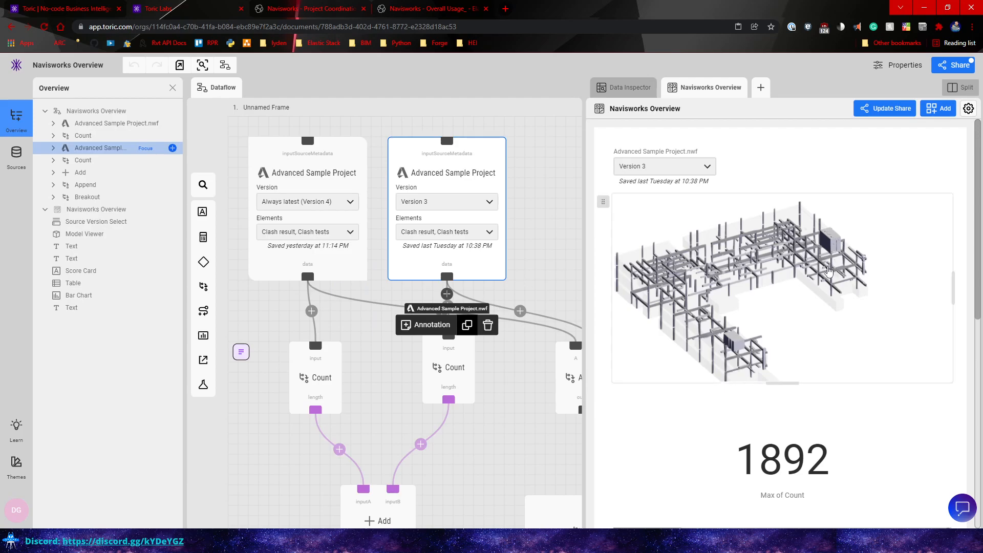
click(532, 203)
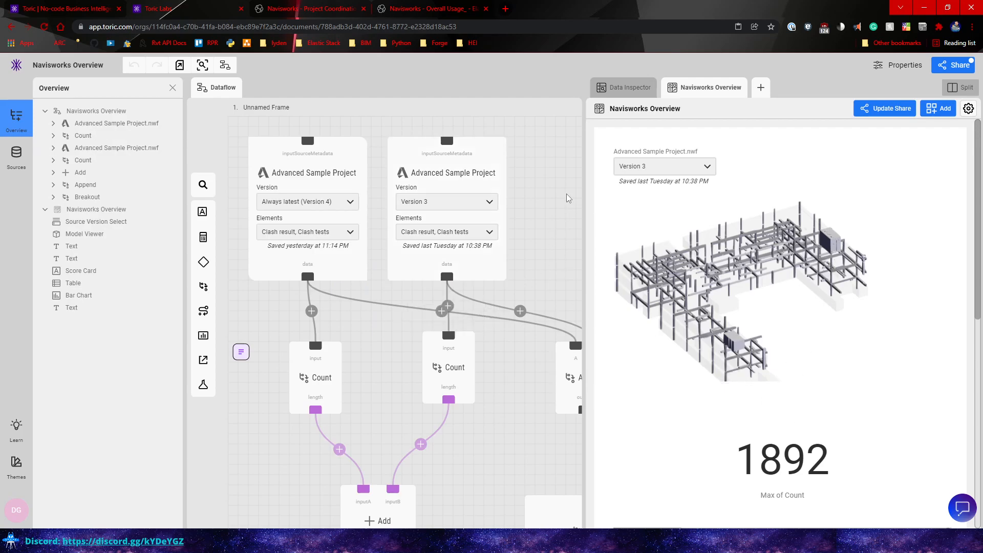
scroll(531, 220, up, 2)
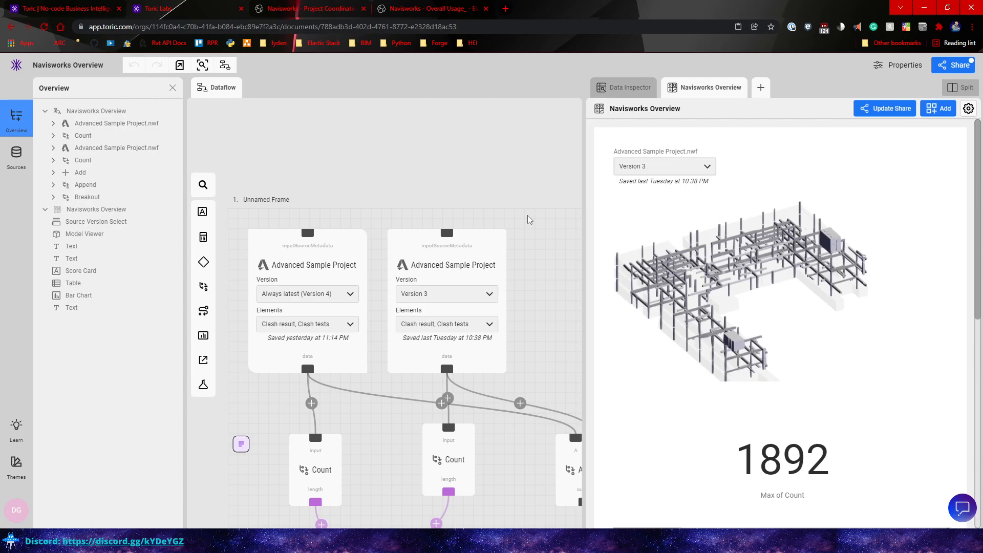
click(306, 249)
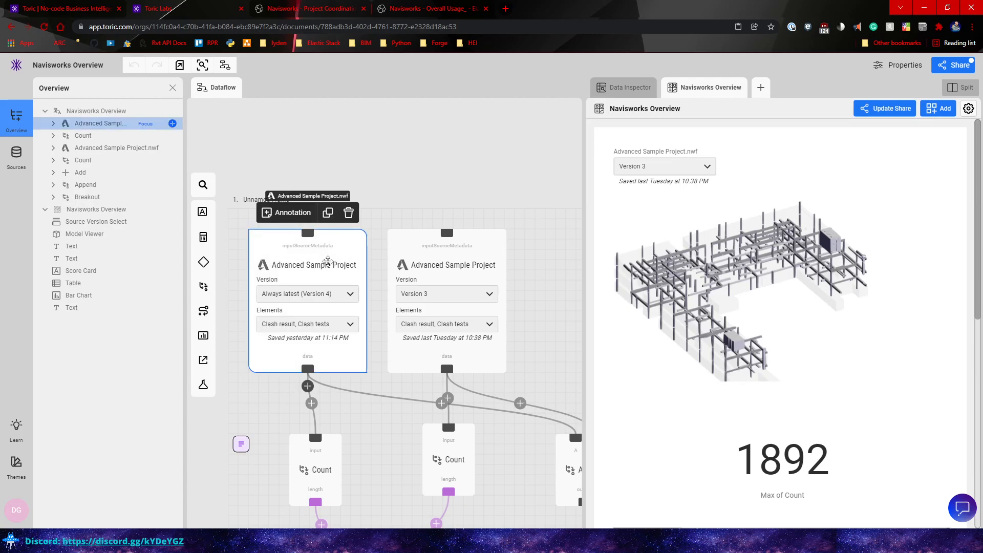
click(448, 254)
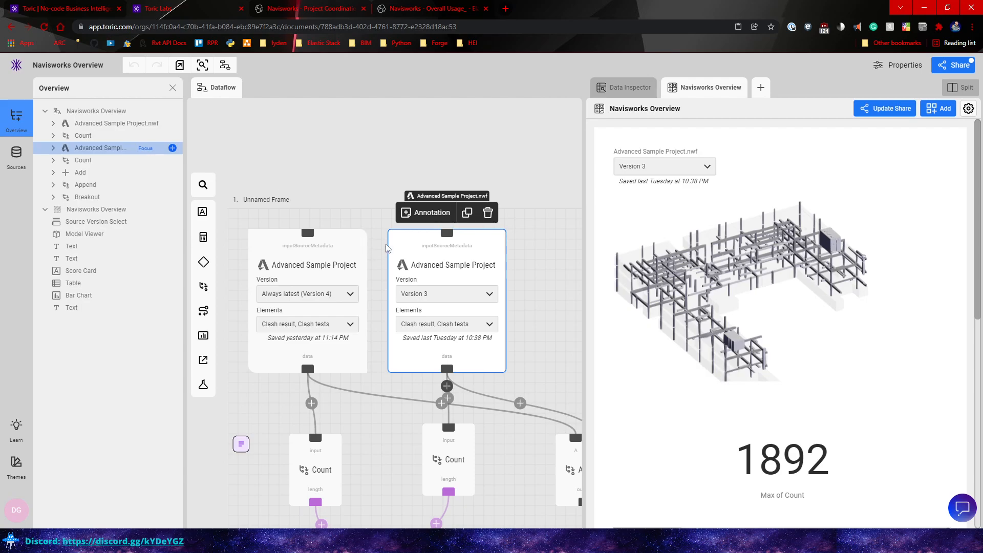
scroll(388, 248, down, 3)
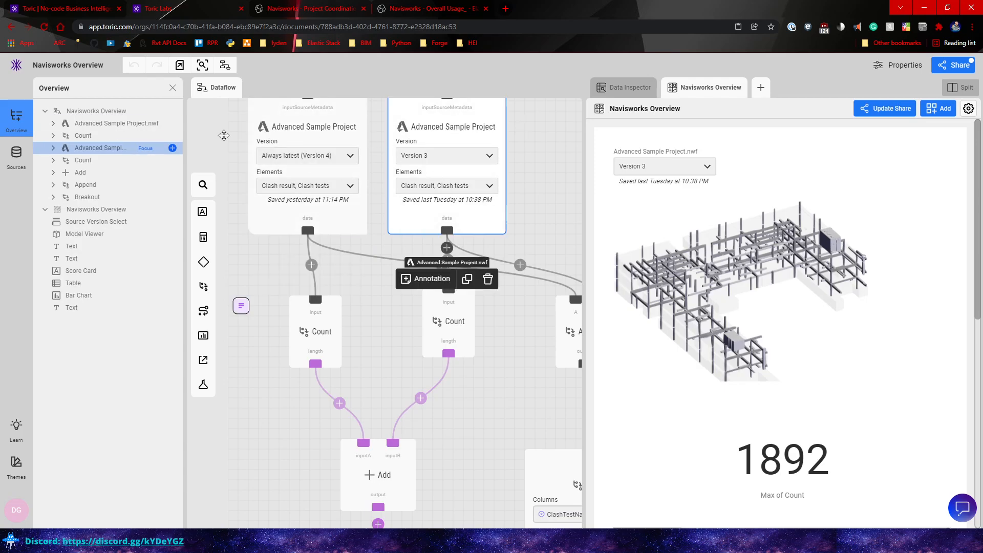
- Select the always-latest Advanced Sample Project source in the dataflow outline, expand its list of fields to view them, and collapse it again
click(77, 124)
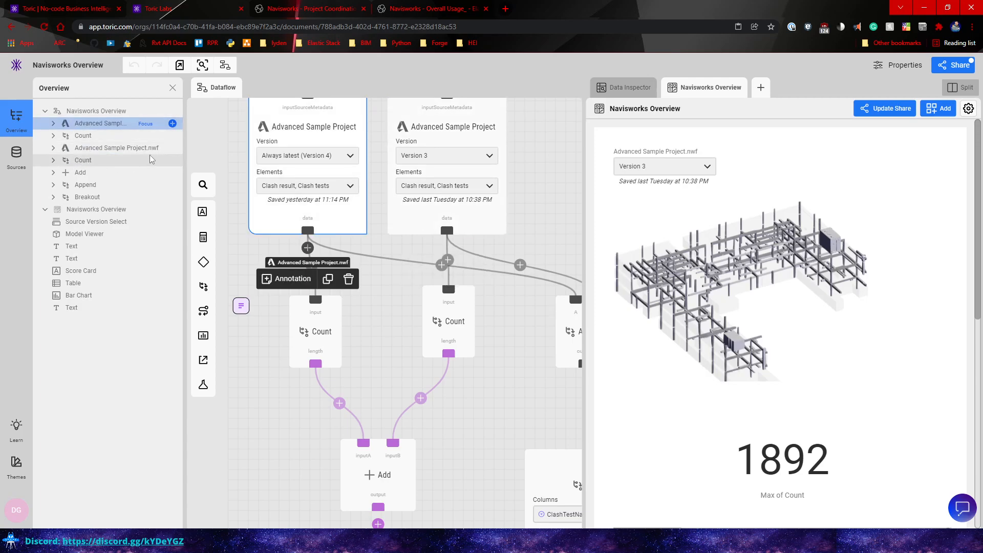
click(55, 124)
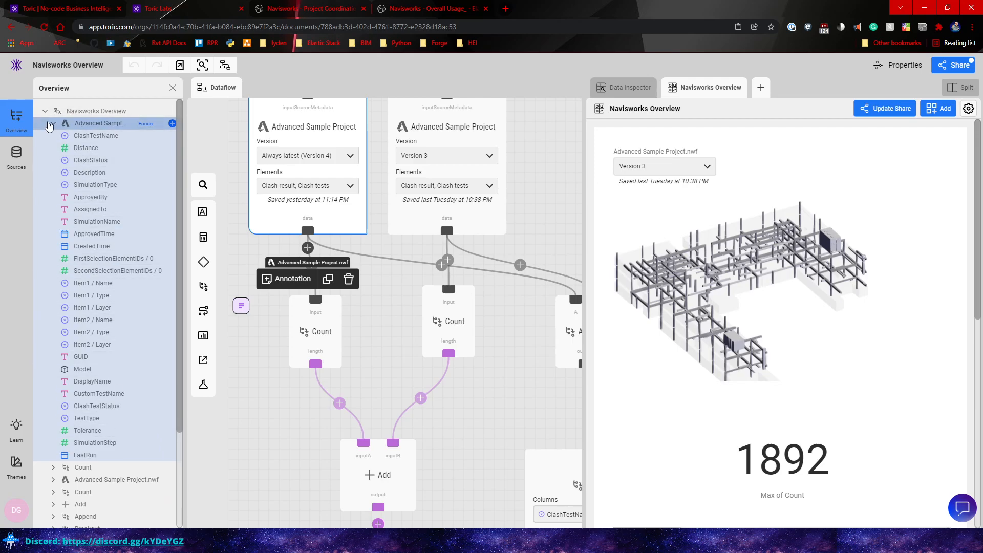
click(54, 125)
click(53, 124)
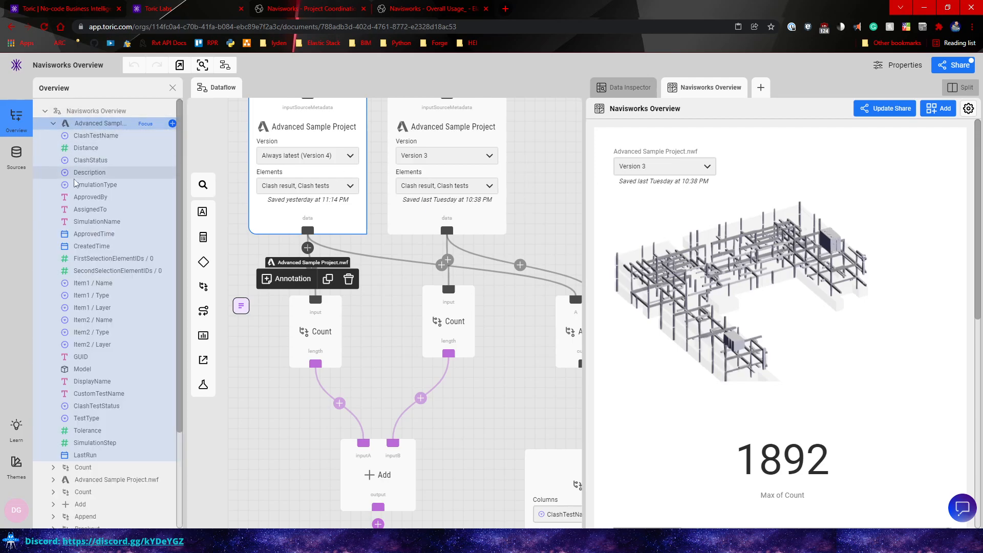
click(54, 125)
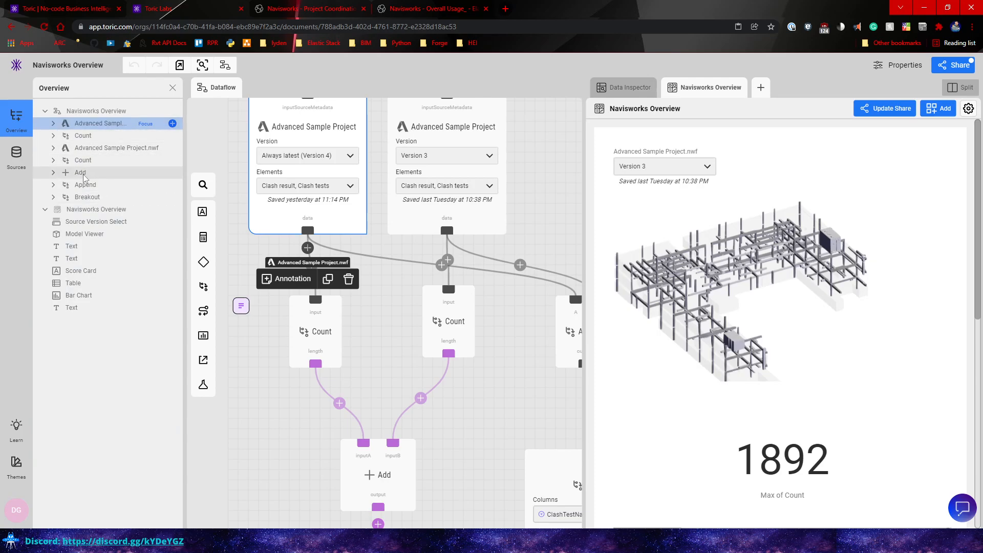
- Expand the Version 3 branch's Count node in the outline, select its Count field, and collapse the node
click(53, 161)
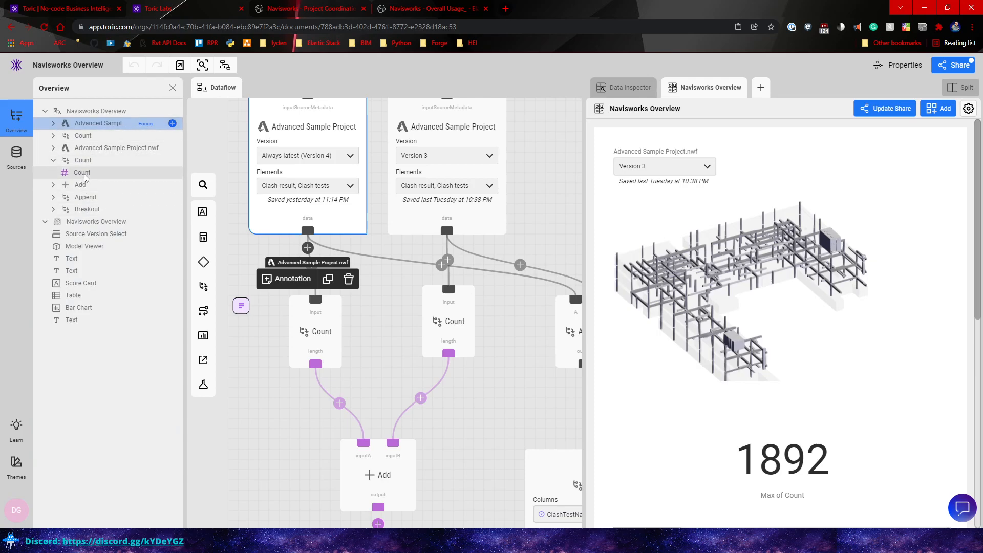
click(82, 174)
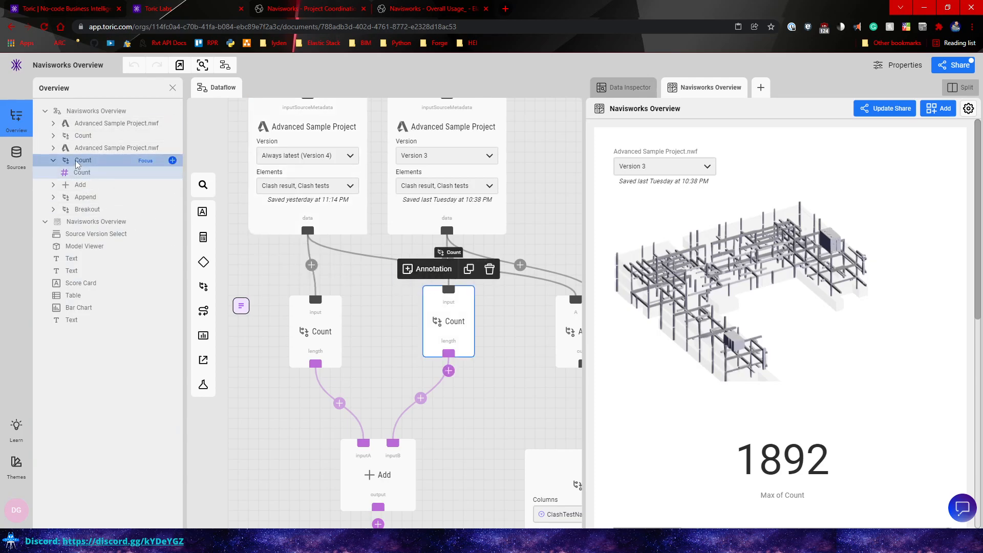
click(54, 162)
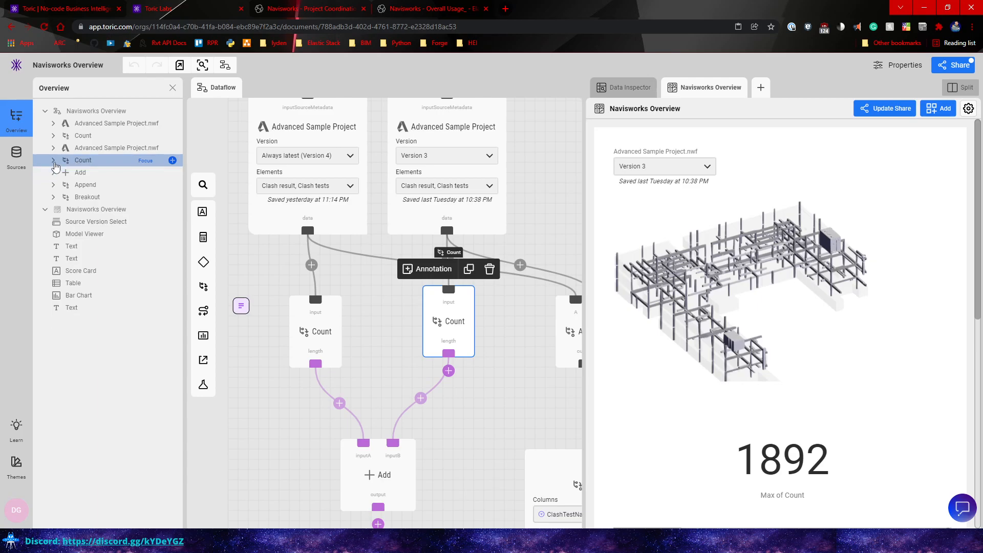
- Inspect the always-latest Advanced Sample Project source node's data and look through its clash rows
scroll(256, 277, up, 1)
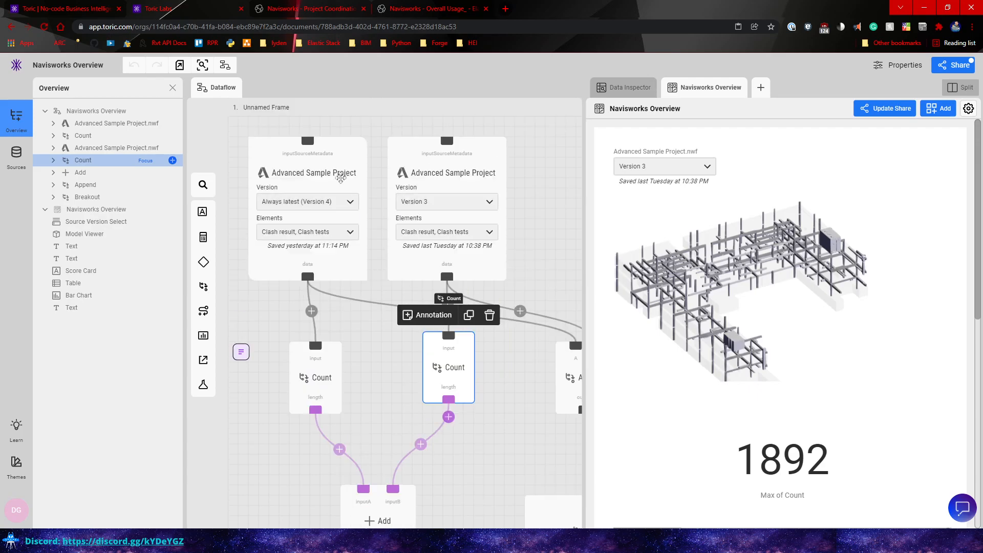
click(329, 176)
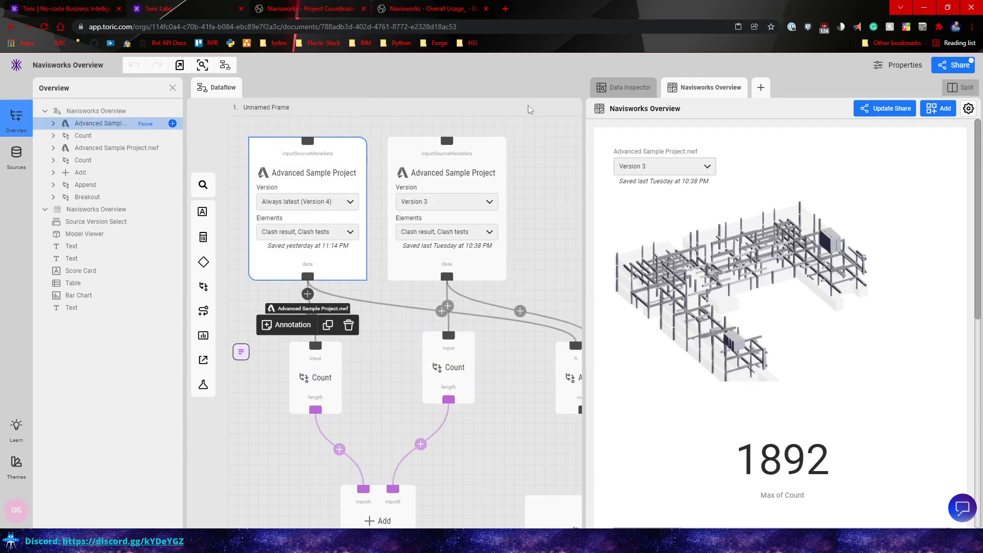
click(629, 90)
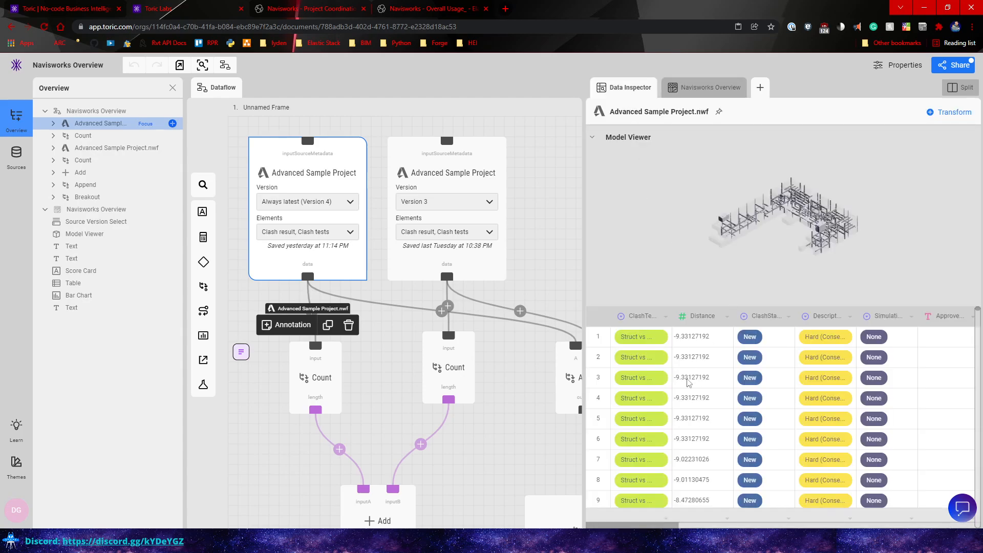
scroll(668, 350, down, 5)
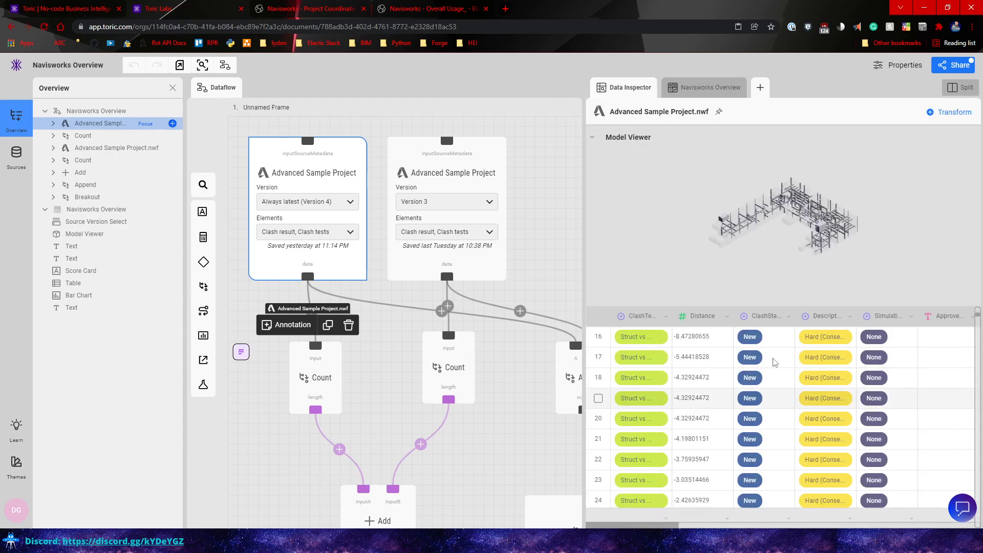
- Inspect the output of both Count nodes and of the Add node that sums them
scroll(308, 154, down, 2)
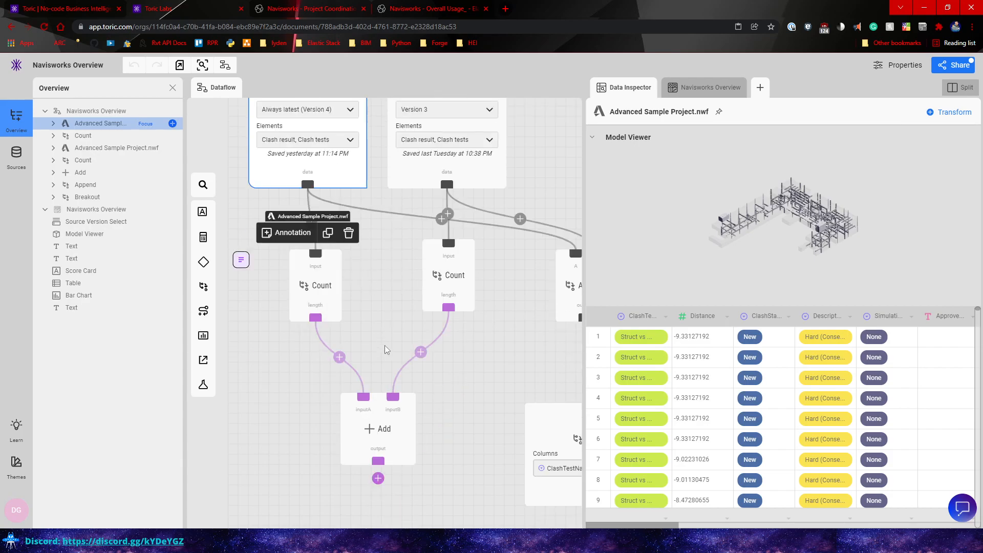
click(313, 267)
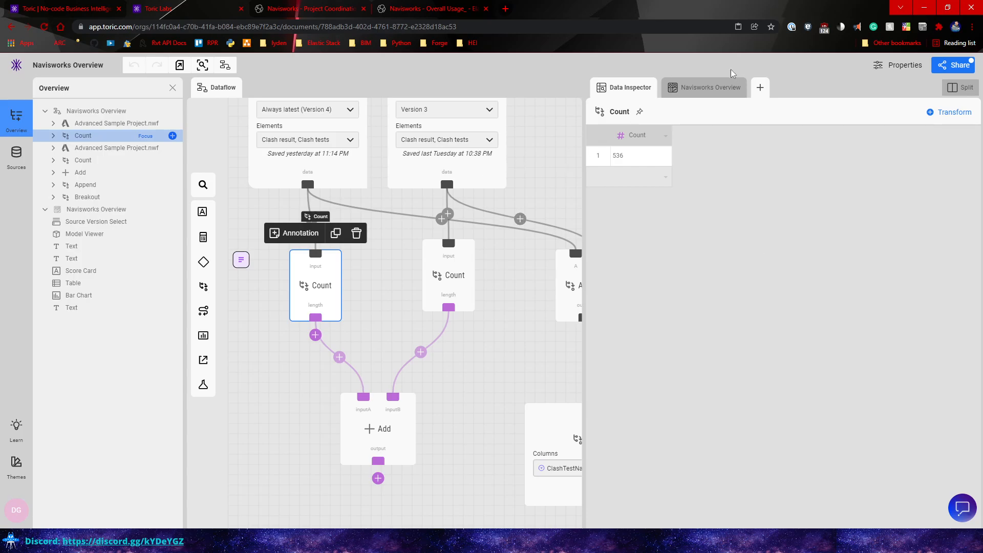
click(468, 291)
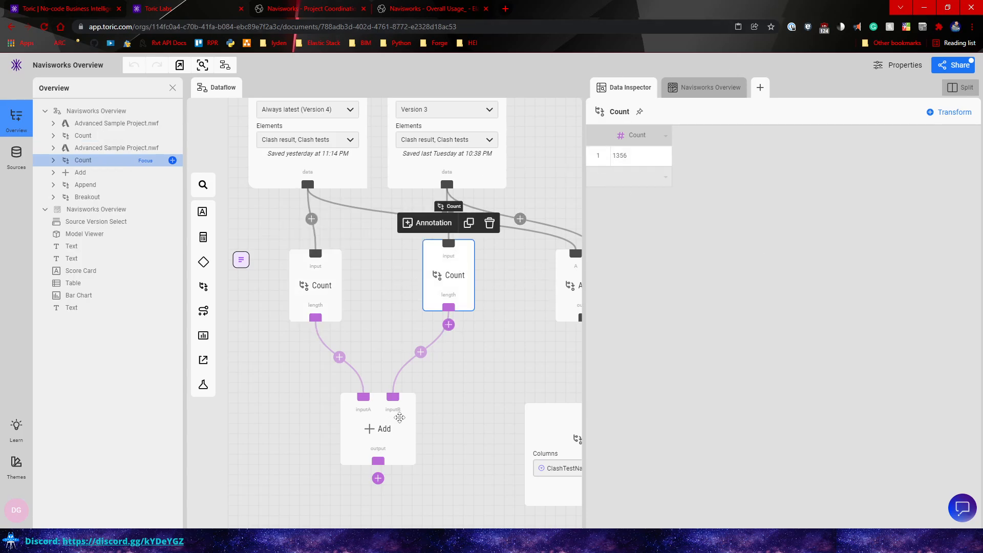
click(398, 418)
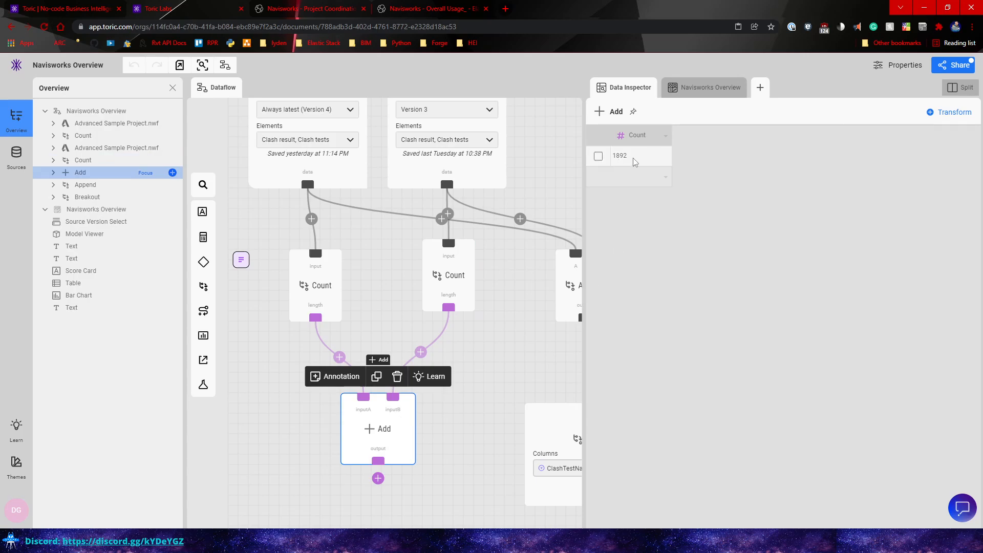
- Inspect the Append node's combined clash table, widening the ClashTestName column and looking through the rows
drag(521, 368, 411, 359)
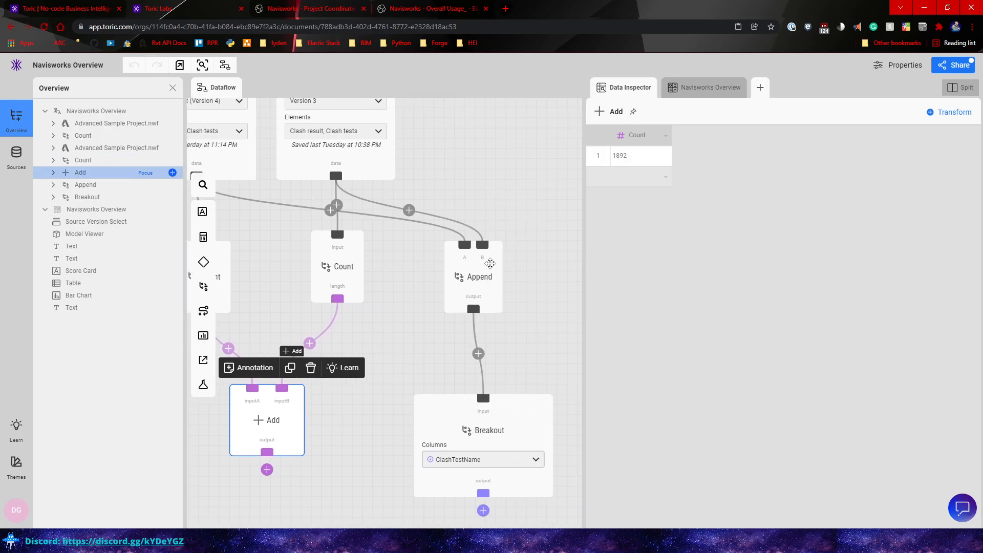
click(491, 263)
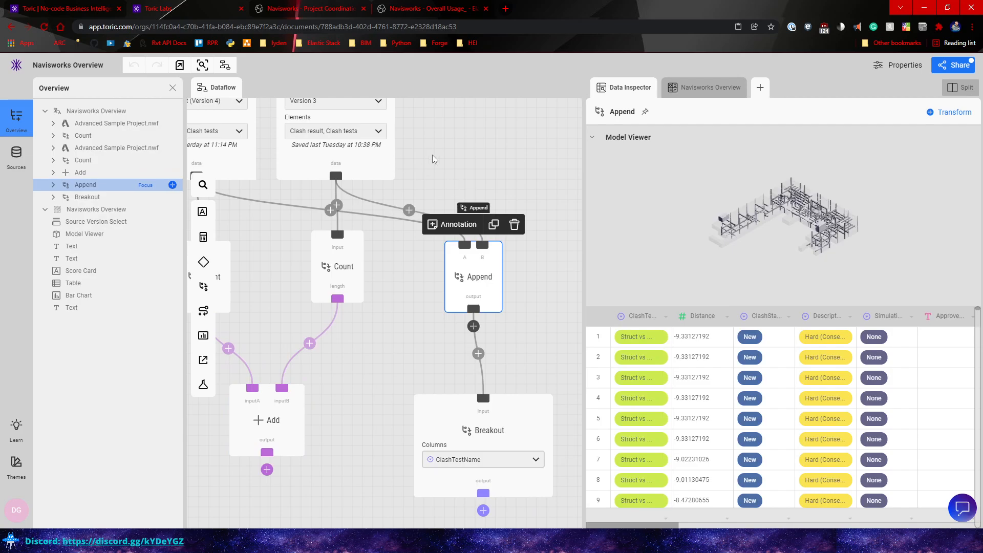
drag(451, 160, 480, 179)
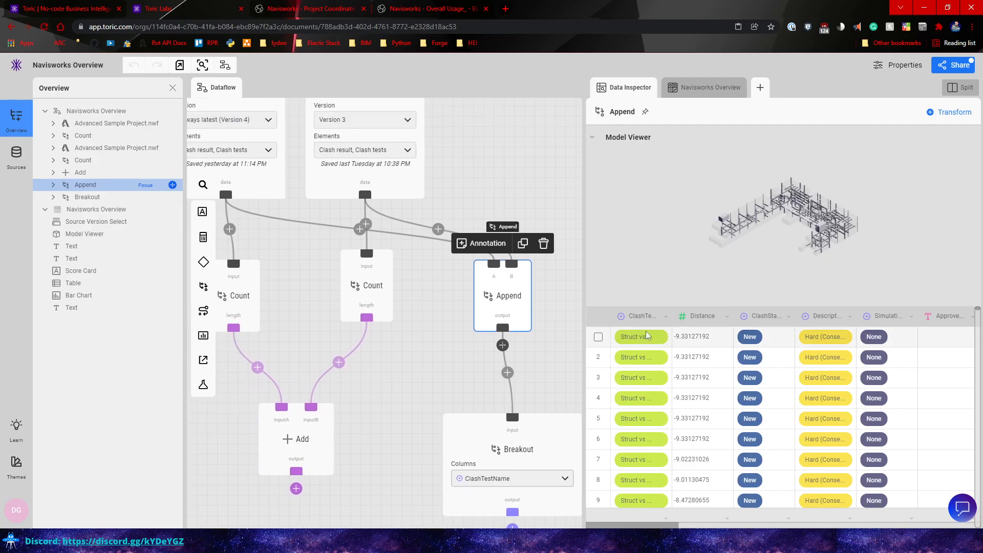
drag(672, 318, 699, 318)
scroll(689, 400, down, 20)
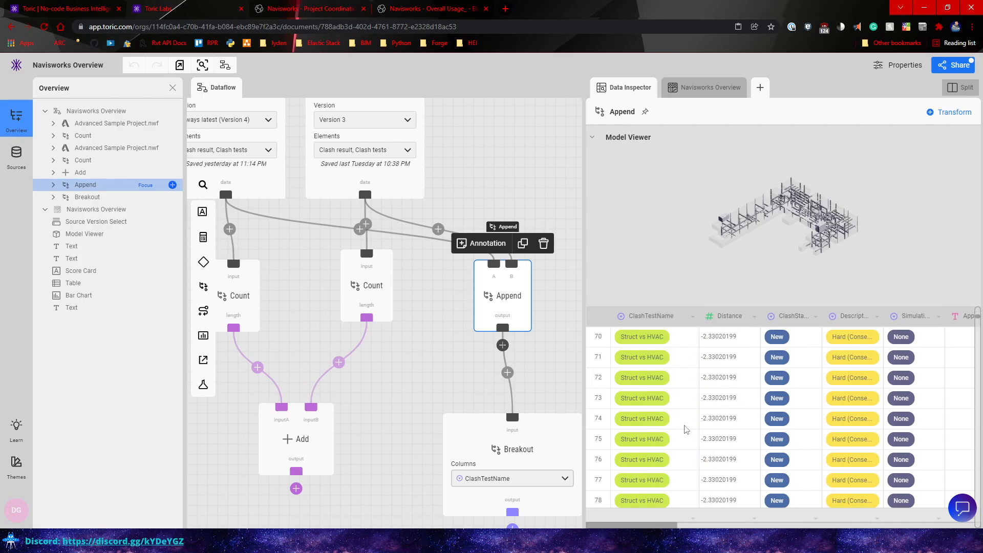
scroll(692, 409, down, 20)
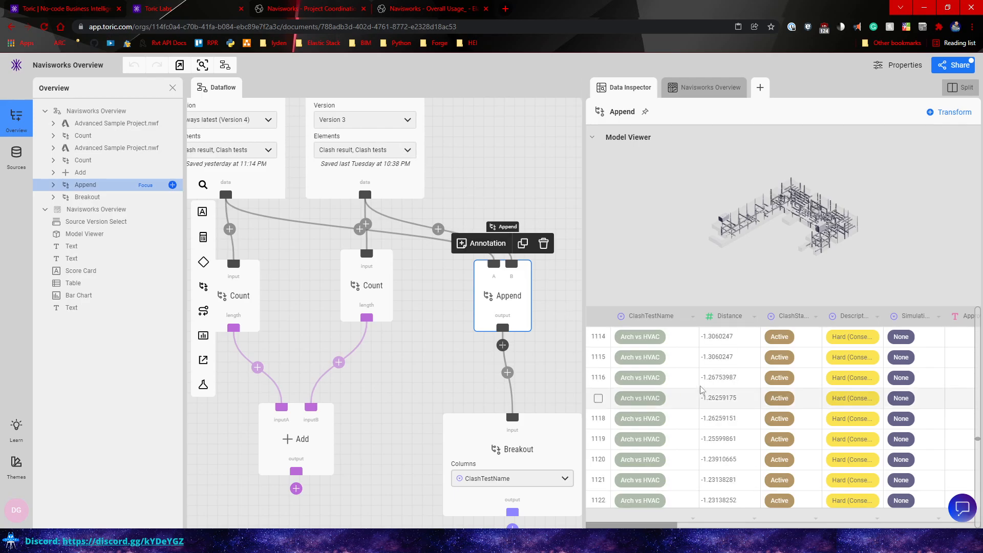
scroll(654, 378, up, 10)
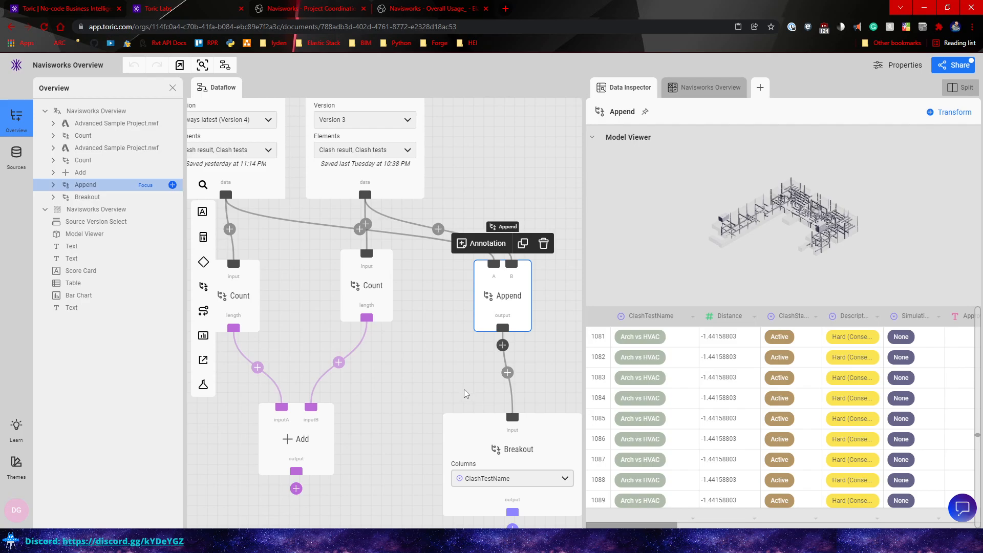
- Inspect the ClashTestName output of the Breakout node below Append
scroll(522, 336, down, 2)
click(521, 336)
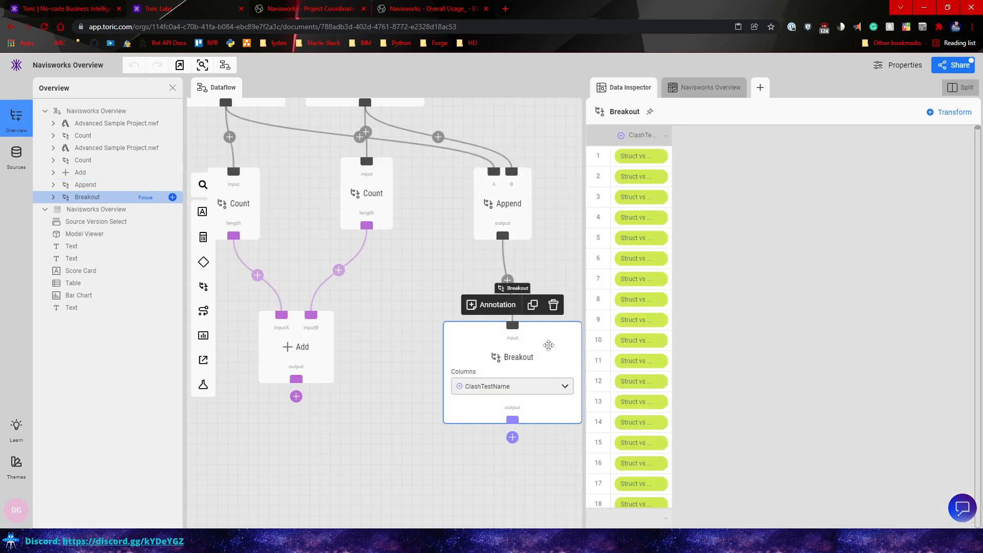
scroll(656, 225, up, 10)
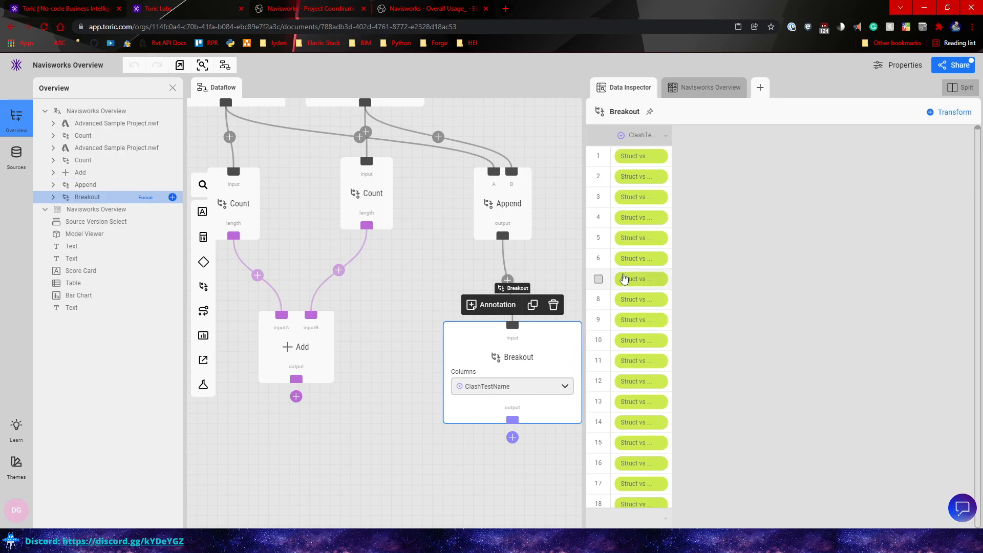
- Return to the Navisworks Overview report and review its score card, clash table and Count of ClashTestName bar chart
click(725, 87)
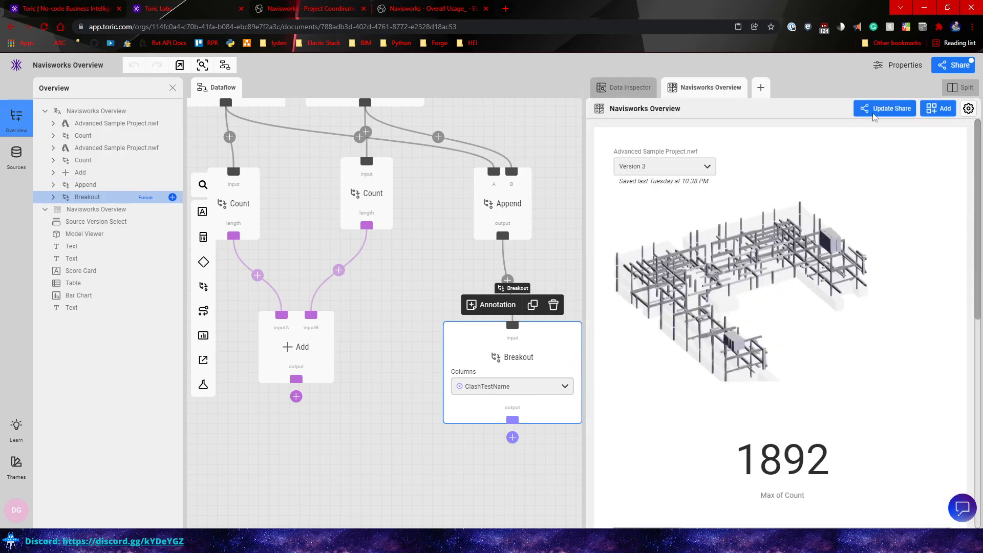
scroll(747, 250, down, 1)
scroll(748, 307, down, 4)
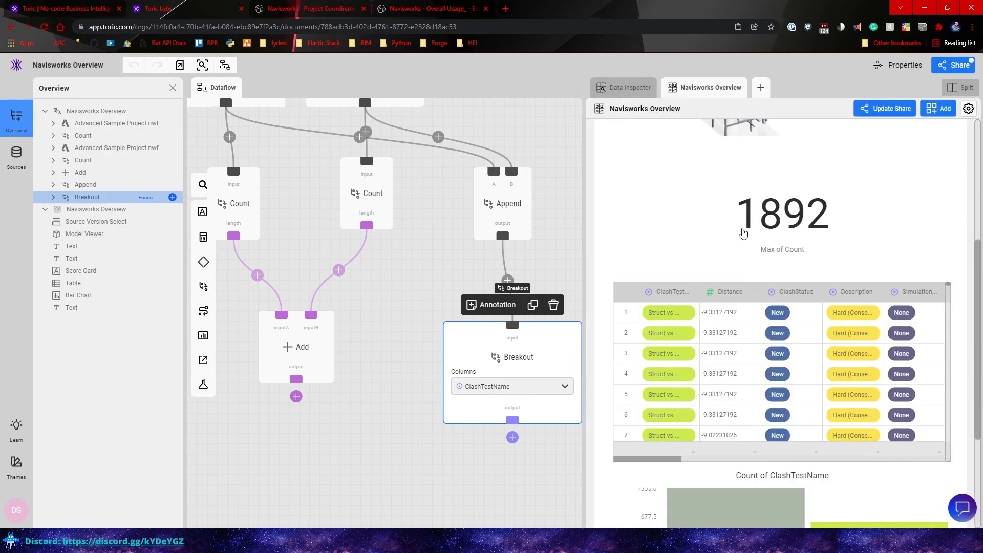
scroll(764, 416, down, 4)
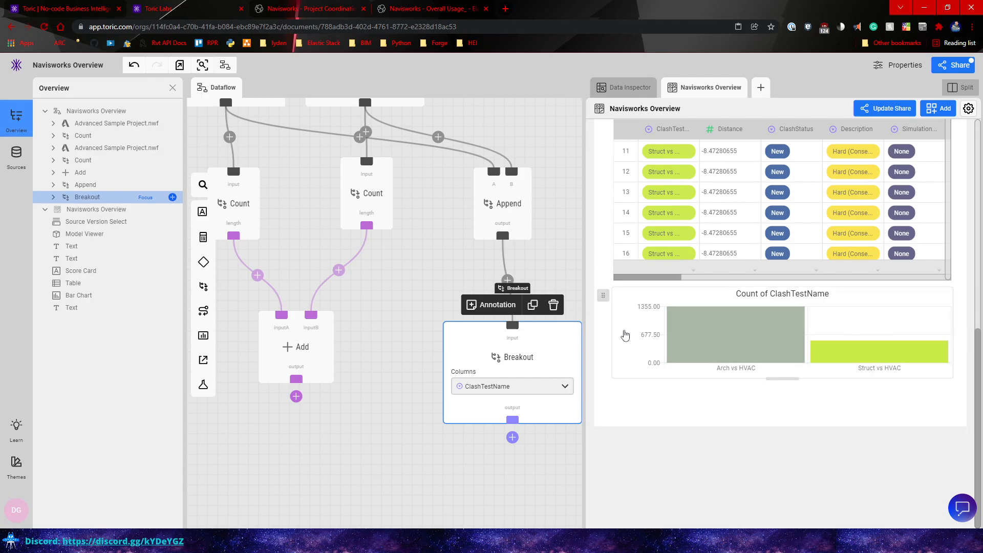
scroll(625, 333, up, 10)
- Review the dataflow from the two Advanced Sample Project sources down through the Count, Add, Append and Breakout nodes
click(402, 279)
drag(403, 279, 491, 346)
scroll(485, 348, down, 3)
scroll(484, 347, up, 6)
click(465, 236)
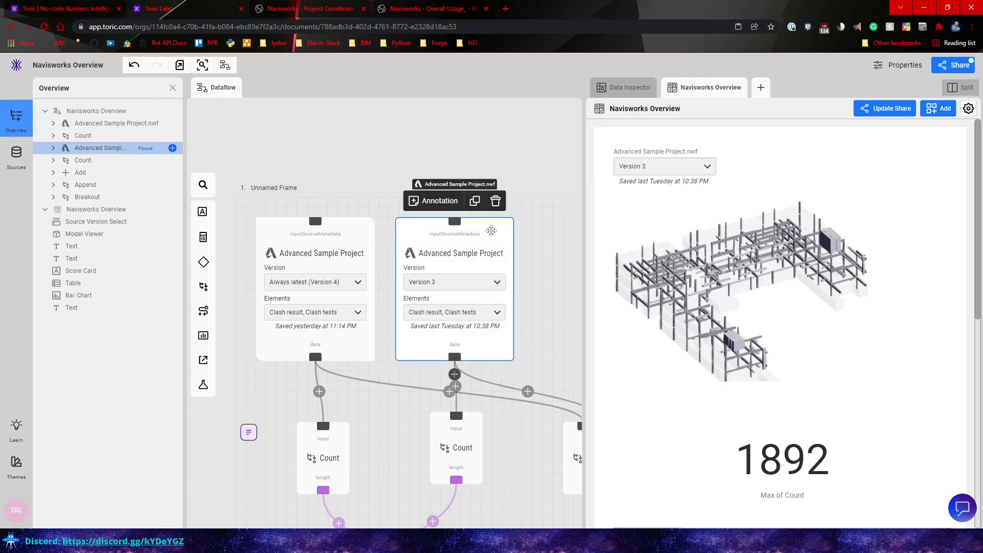
scroll(491, 232, down, 3)
click(472, 259)
drag(510, 252, 481, 276)
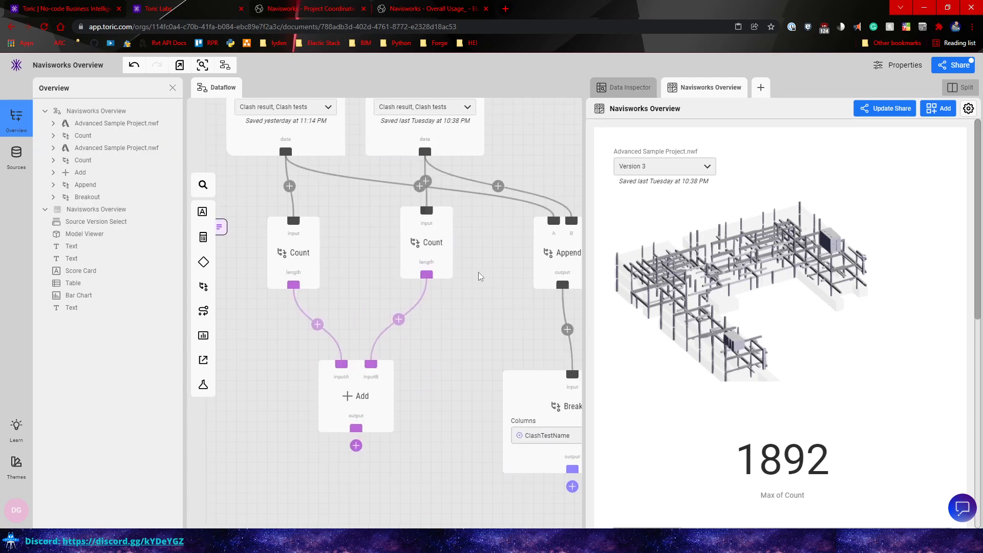
scroll(479, 274, down, 2)
scroll(412, 179, up, 4)
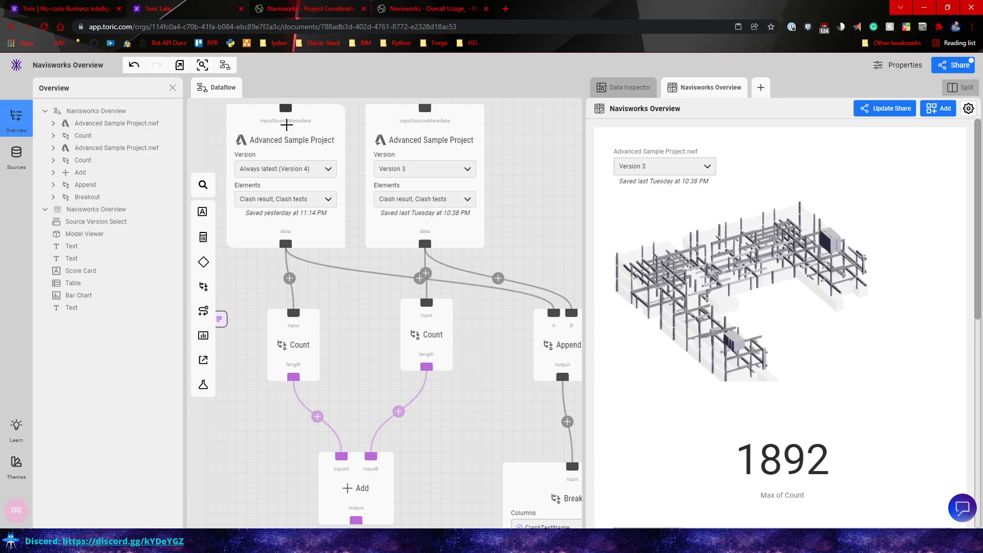
- Place the Navisworks source Advanced Sample Project as a third source node in the dataflow and remove it again
scroll(300, 140, up, 1)
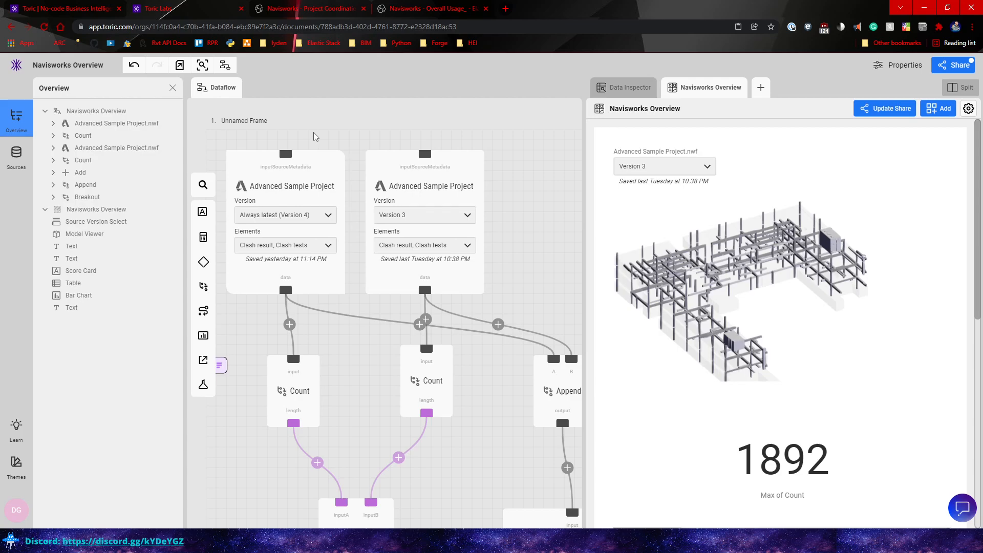
click(16, 156)
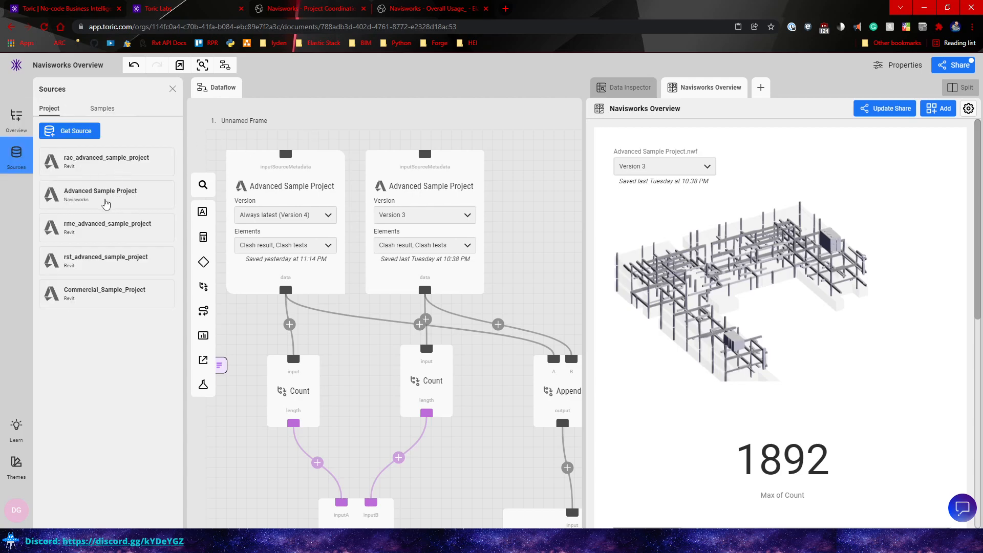
drag(107, 200, 496, 160)
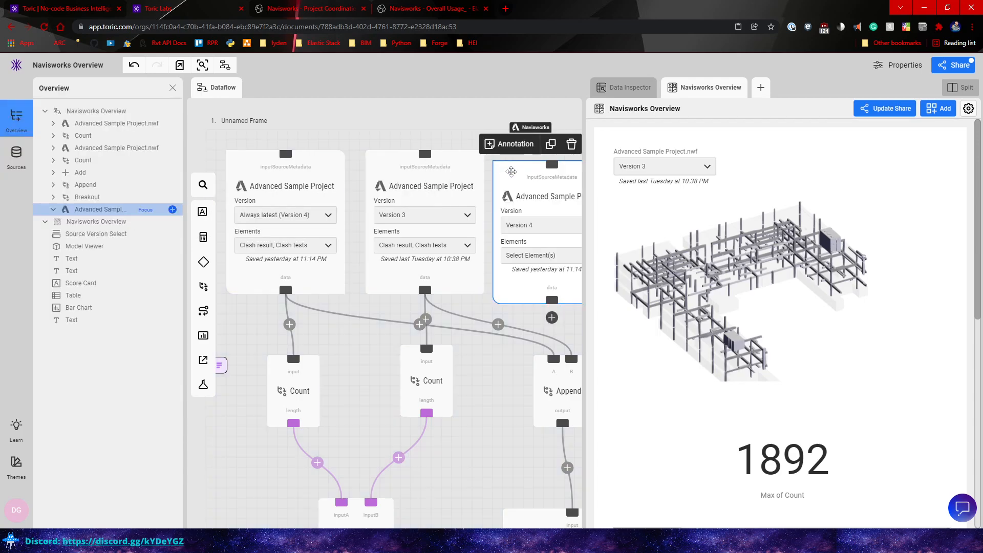
key(Delete)
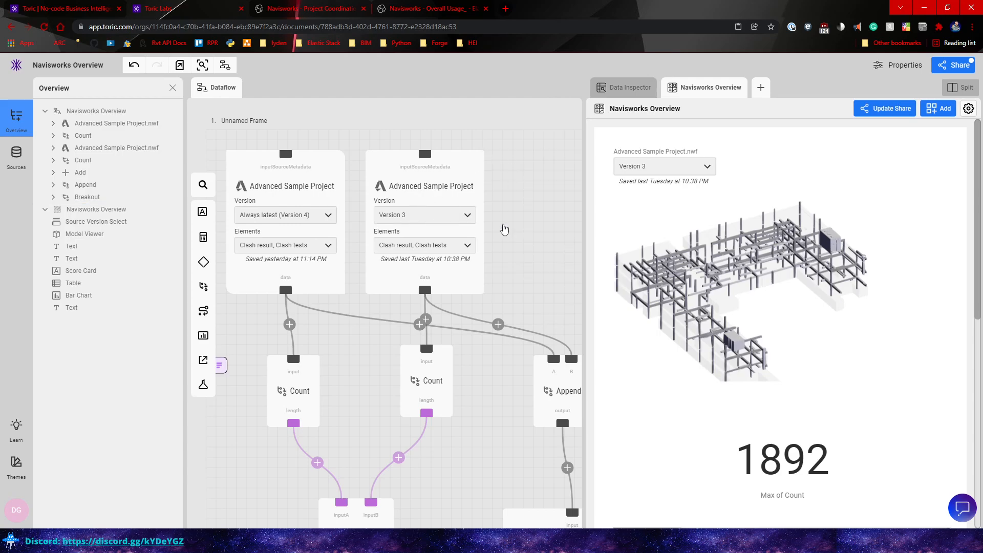
- Review the Navisworks Overview report's model viewer, Max of Count score card, clash table and Count of ClashTestName chart alongside the dataflow
scroll(501, 222, down, 2)
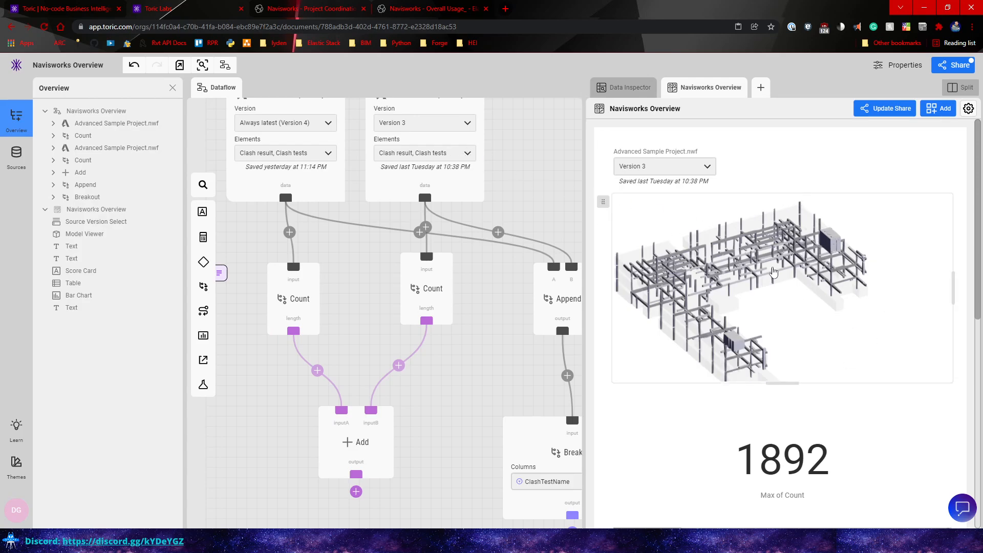
scroll(758, 256, down, 2)
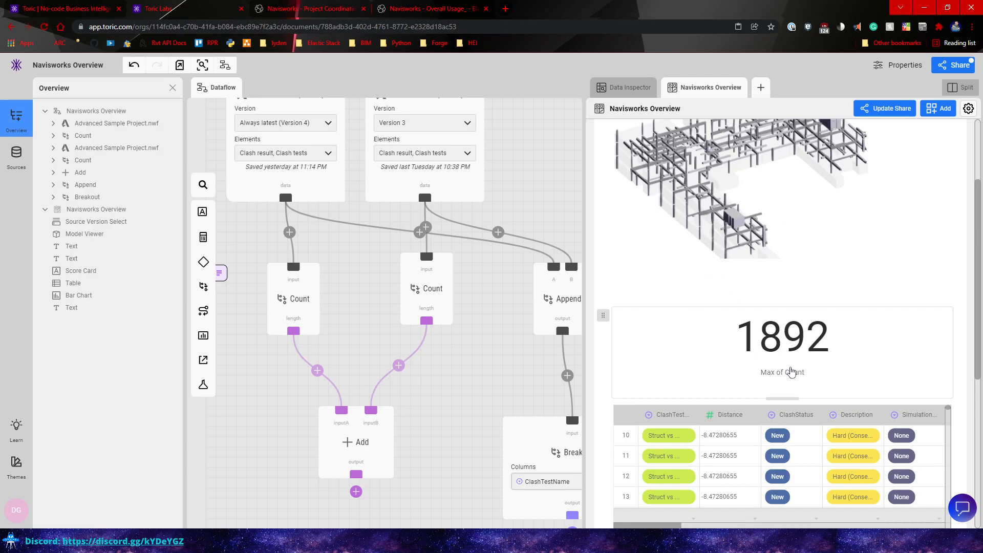
scroll(789, 369, down, 1)
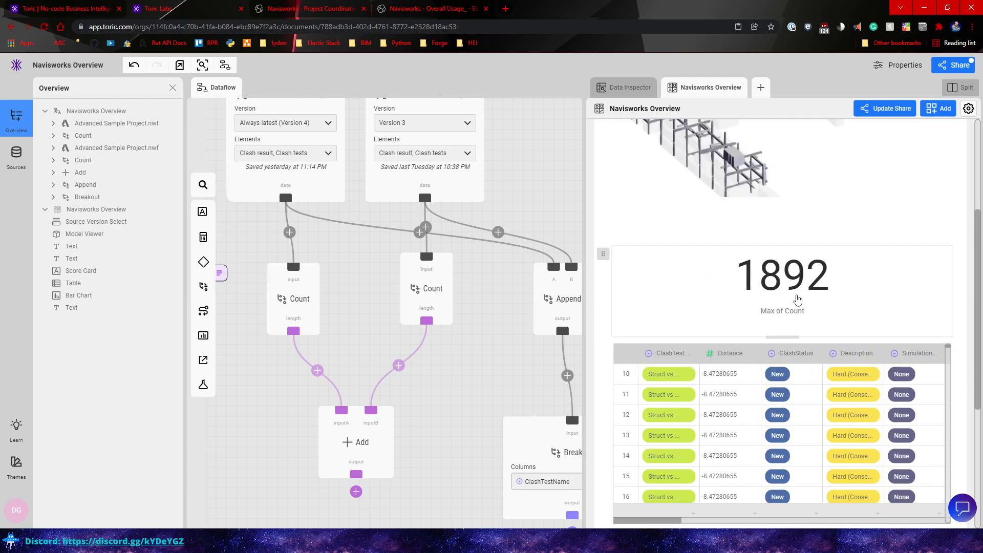
scroll(685, 376, down, 3)
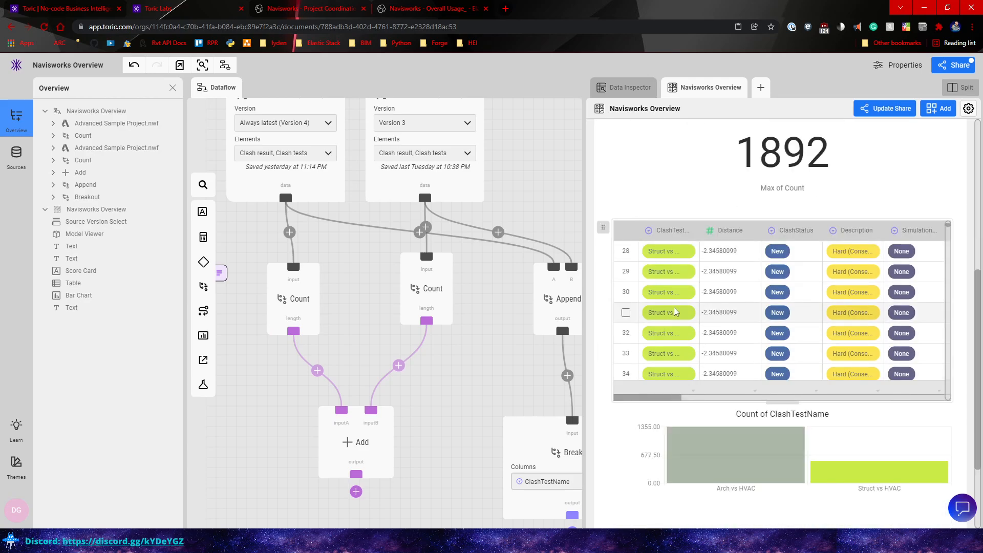
scroll(669, 306, up, 3)
scroll(668, 307, up, 4)
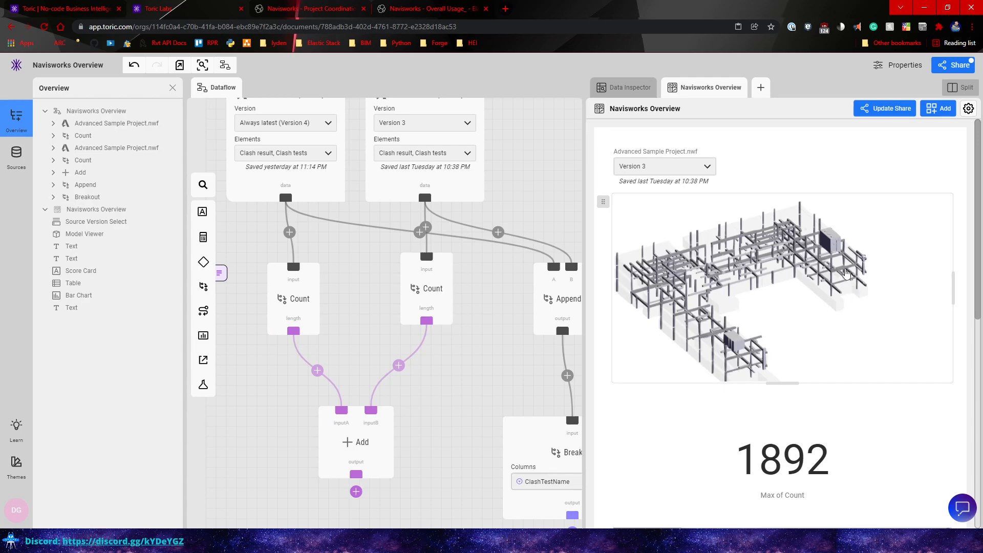
- Switch to the Elastic dashboard Navisworks - Project Coordination and review its clash status, clash test totals and time series charts
click(333, 9)
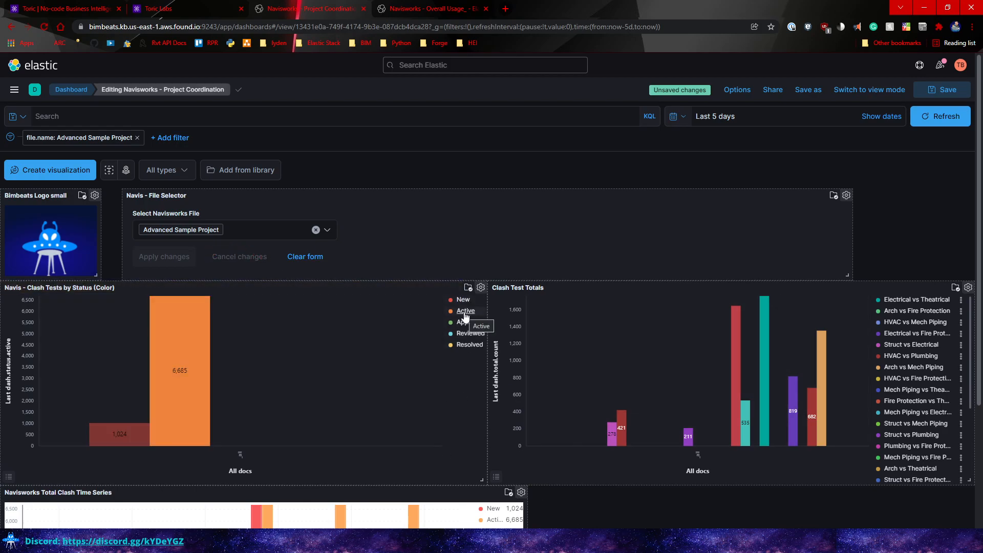
scroll(580, 368, down, 1)
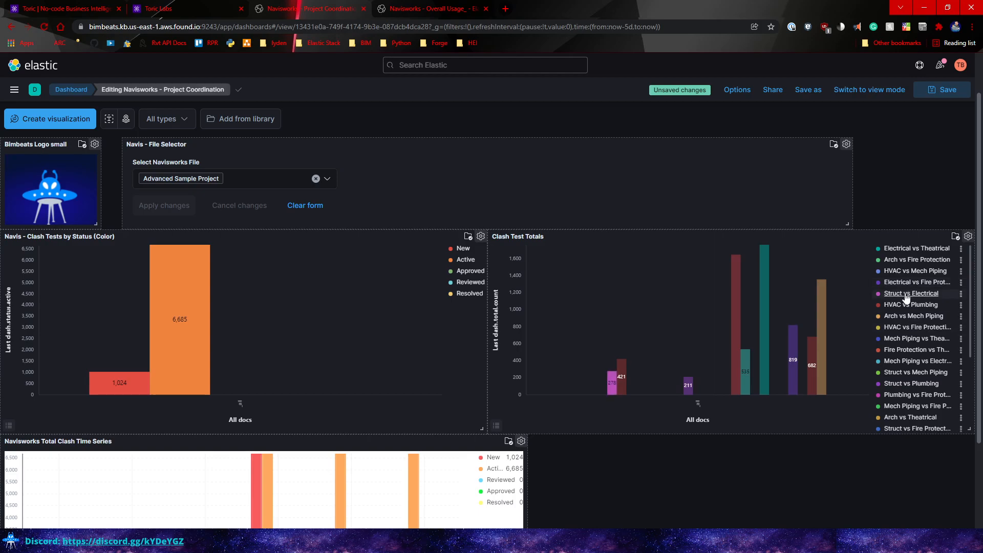
scroll(782, 466, down, 2)
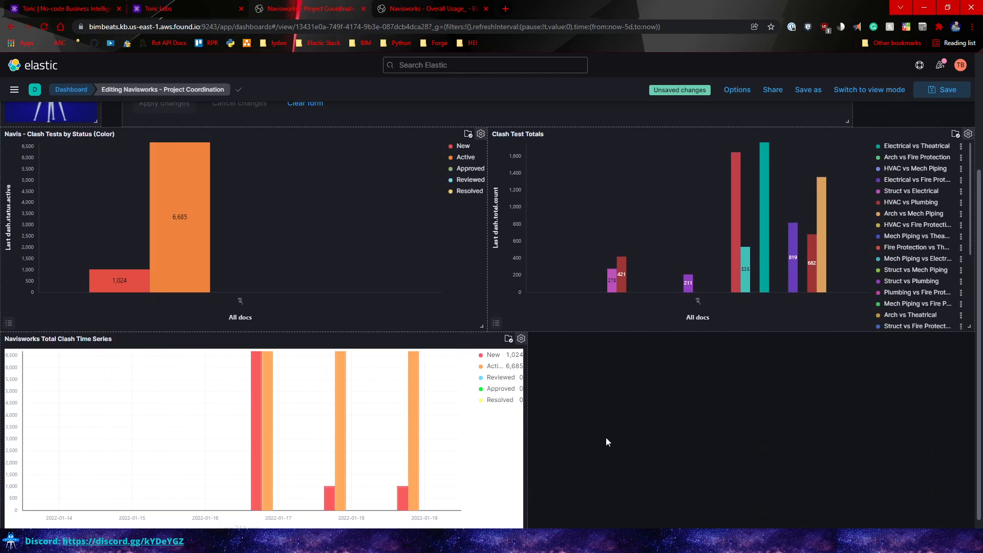
scroll(644, 438, up, 3)
- Open the Navisworks - Overall Usage_ dashboard and review its active users, usage chart and model names table
click(408, 9)
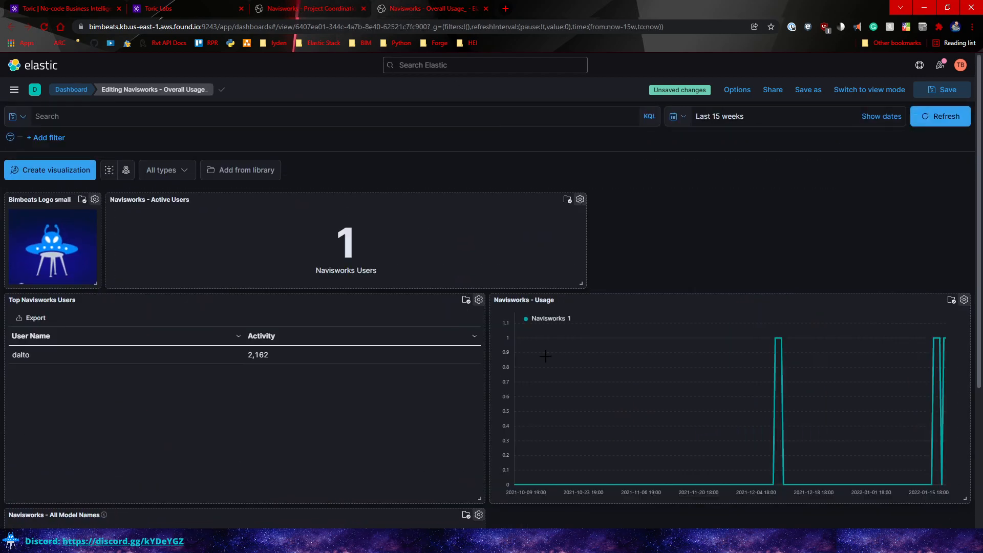
scroll(422, 318, down, 1)
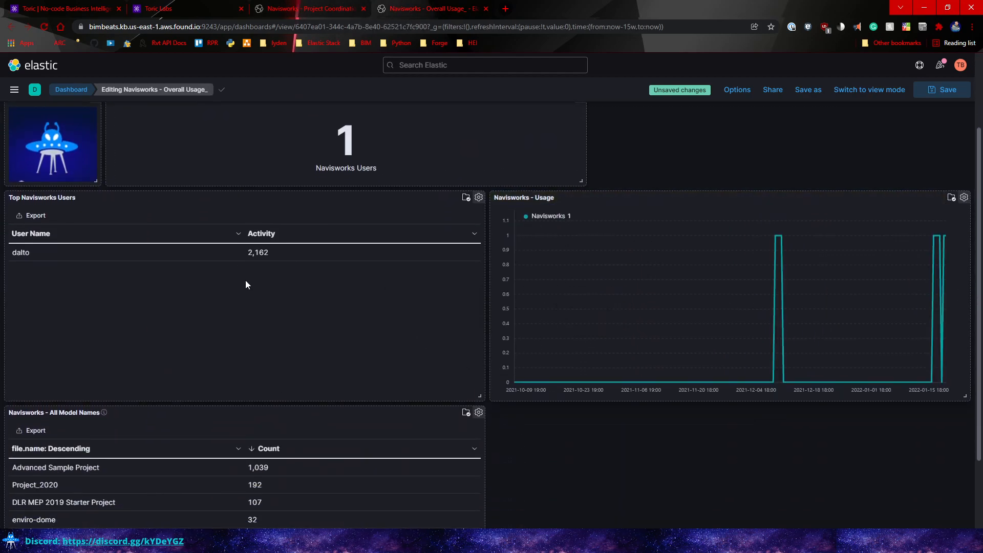
scroll(245, 285, down, 3)
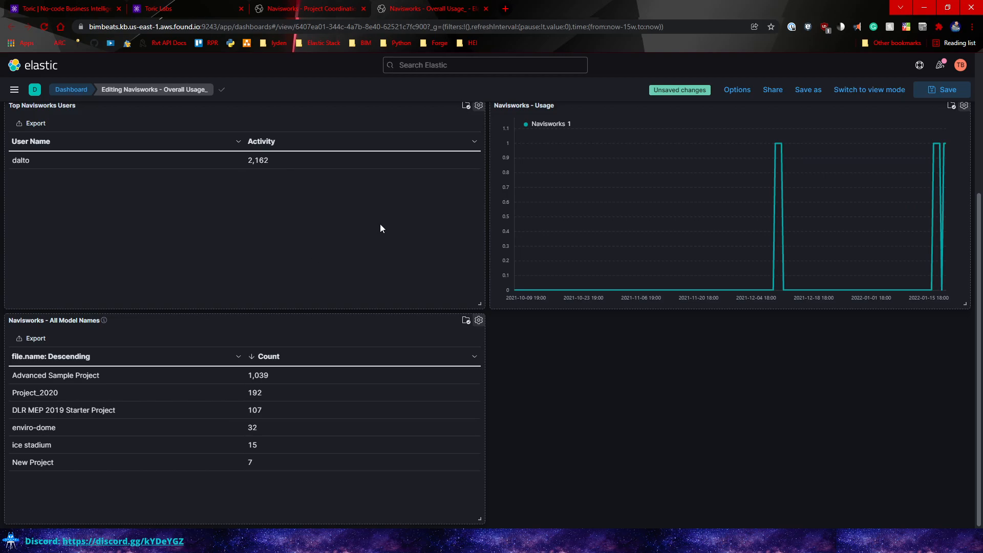
scroll(380, 223, up, 3)
- Return to the Navisworks Overview project in Toric and review its report from the model viewer down to the bar chart
click(205, 12)
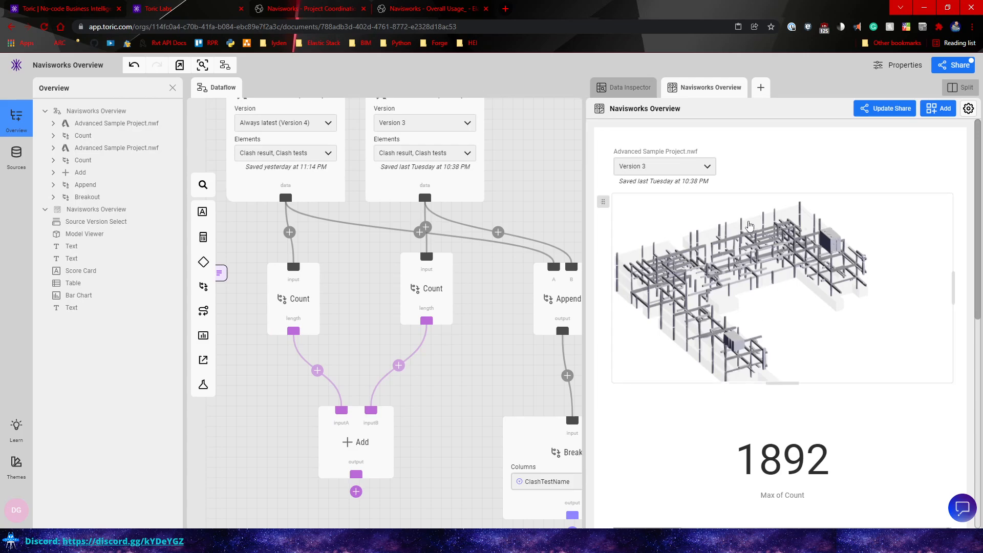
scroll(766, 200, down, 3)
scroll(810, 308, down, 5)
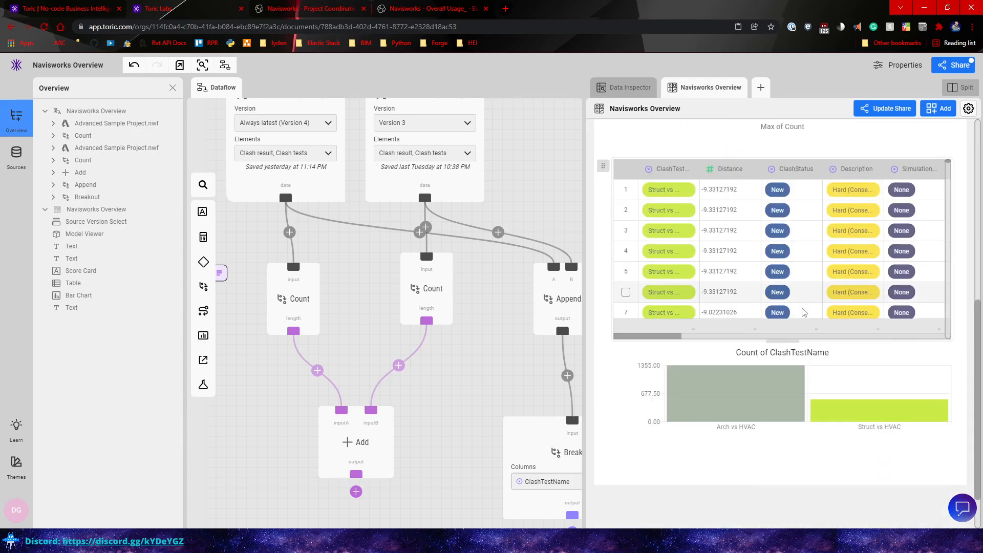
scroll(836, 401, up, 7)
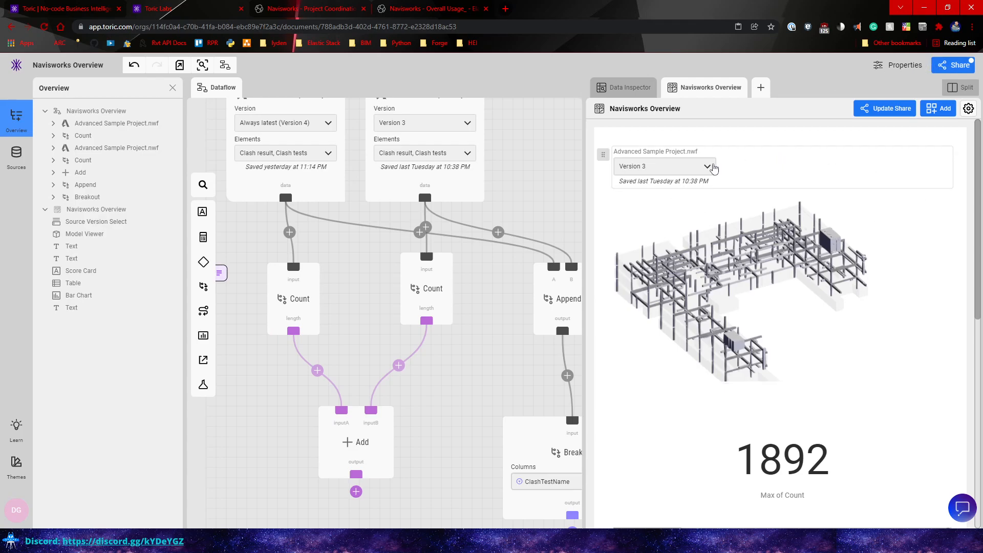
- Switch the report's Advanced Sample Project.nwf source to Version 4 and back to Version 3
click(714, 168)
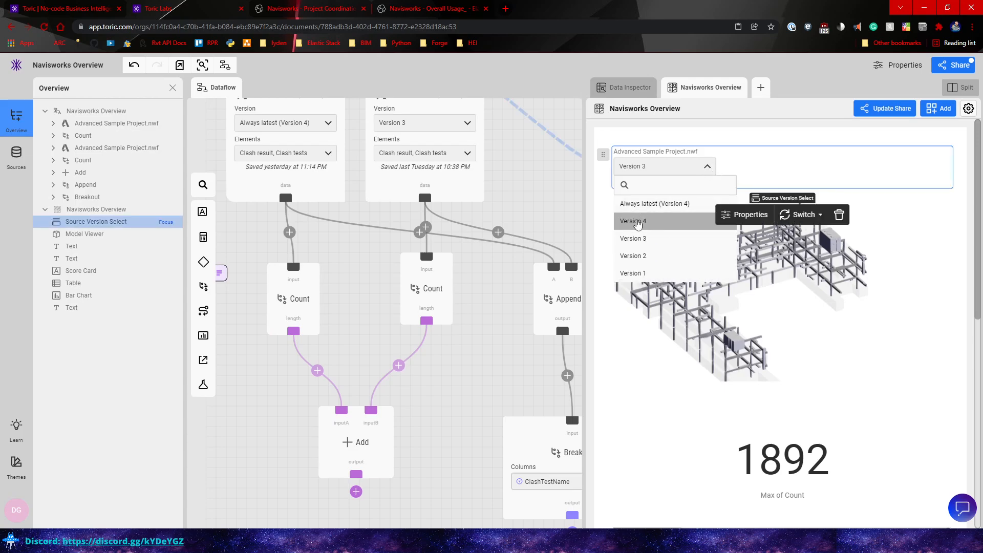
click(650, 221)
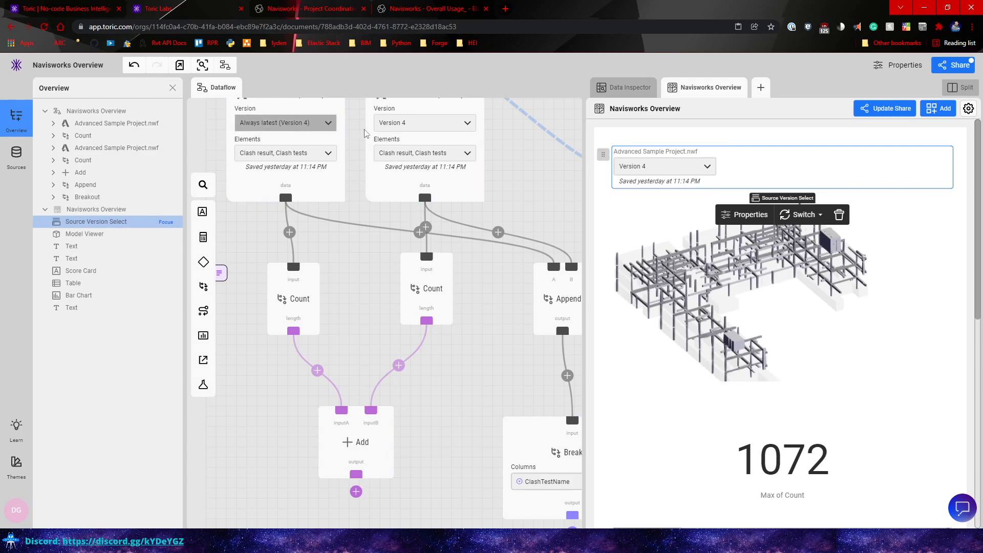
click(702, 167)
click(640, 237)
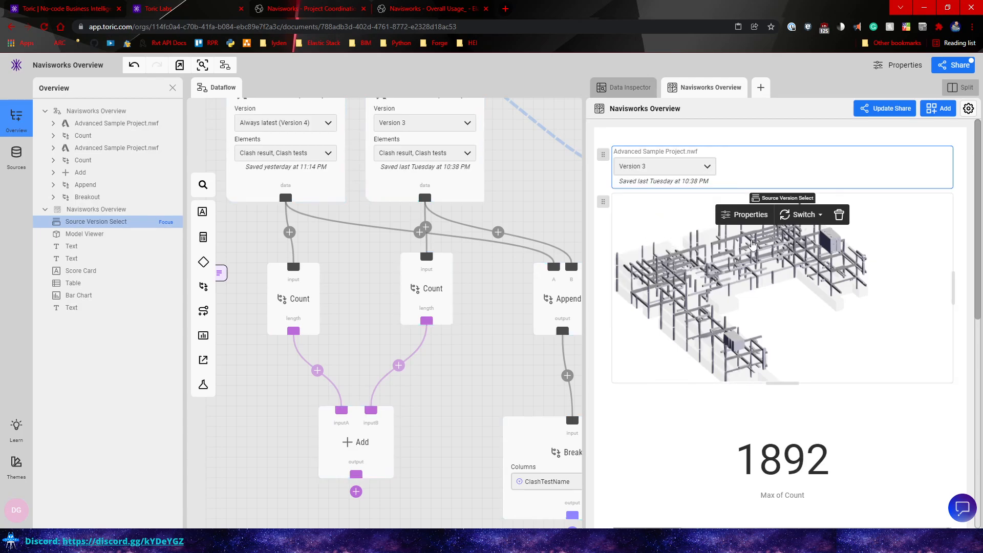
- Orbit the 3D building model in the report's model viewer to view it from other angles
scroll(790, 283, down, 1)
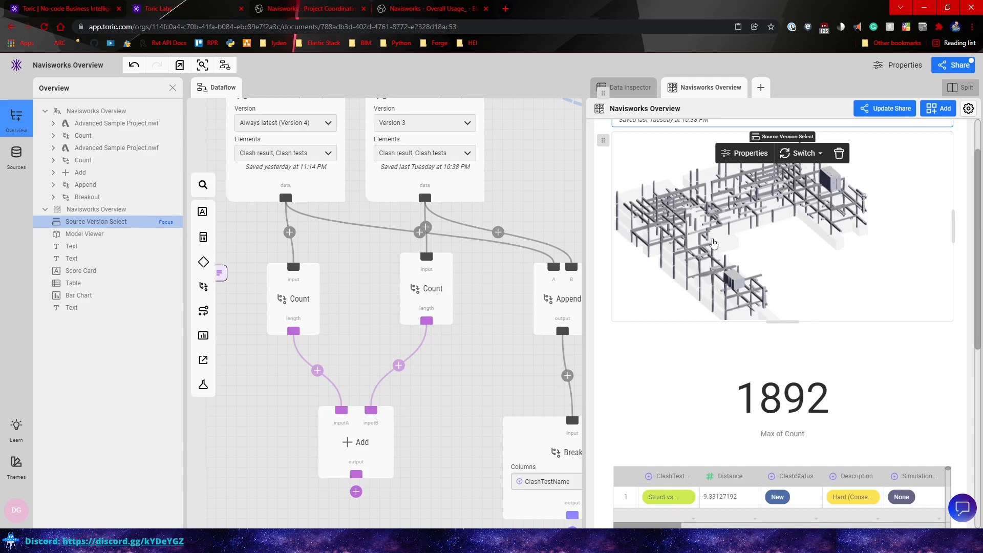
drag(694, 208, 748, 215)
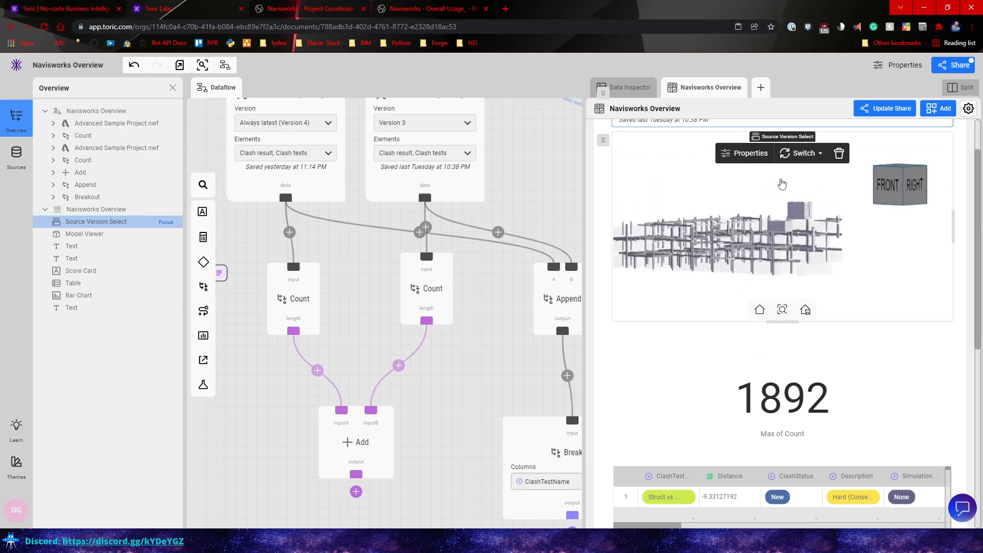
scroll(543, 238, up, 2)
- Select the second and third rows of the report's clash table and deselect them, checking the model viewer
scroll(714, 276, down, 2)
scroll(752, 293, down, 1)
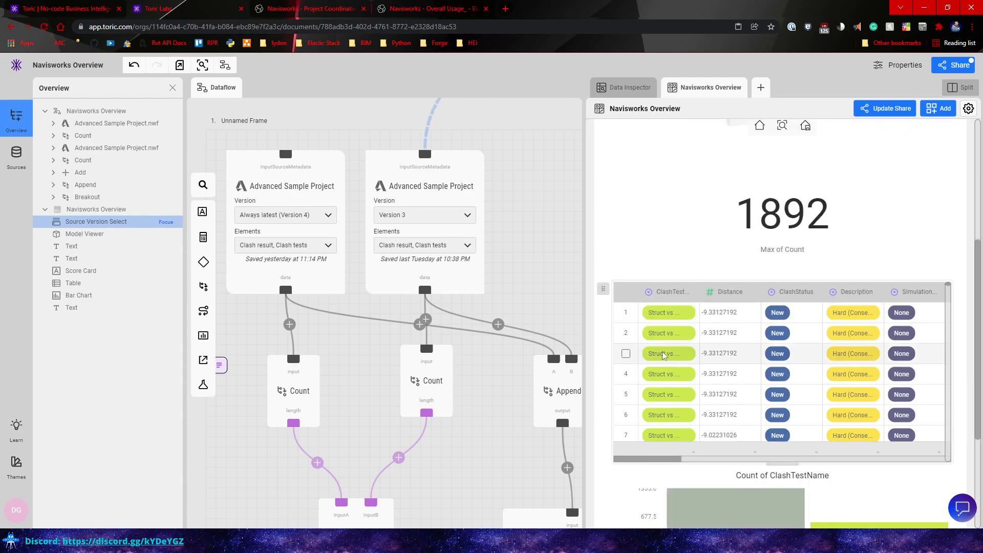
click(626, 333)
click(626, 354)
click(626, 354)
click(626, 334)
scroll(845, 321, up, 4)
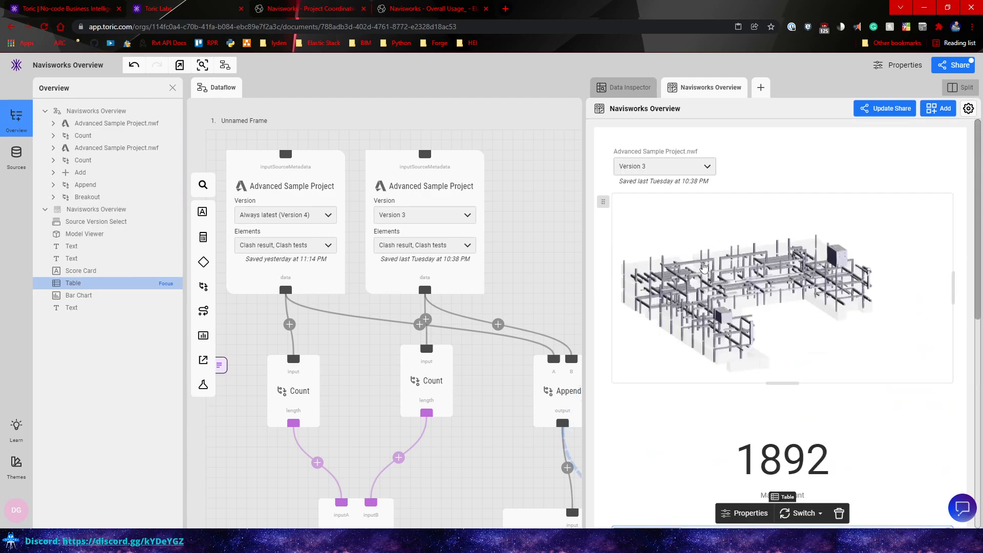
- Select the third clash table row alone, compare it with the model viewer, and clear the selection
scroll(723, 319, down, 3)
click(626, 414)
scroll(685, 367, up, 2)
scroll(685, 367, down, 2)
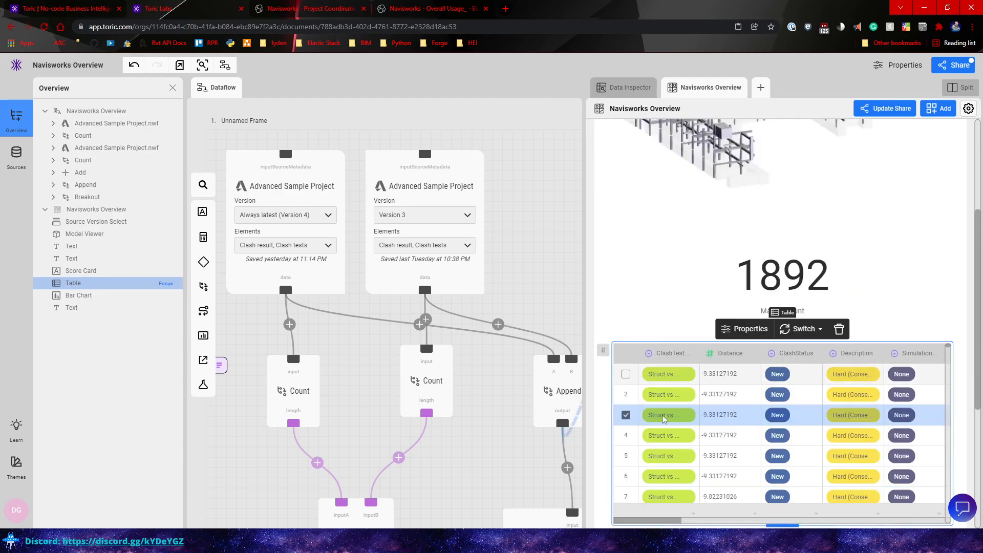
click(626, 416)
scroll(655, 274, down, 2)
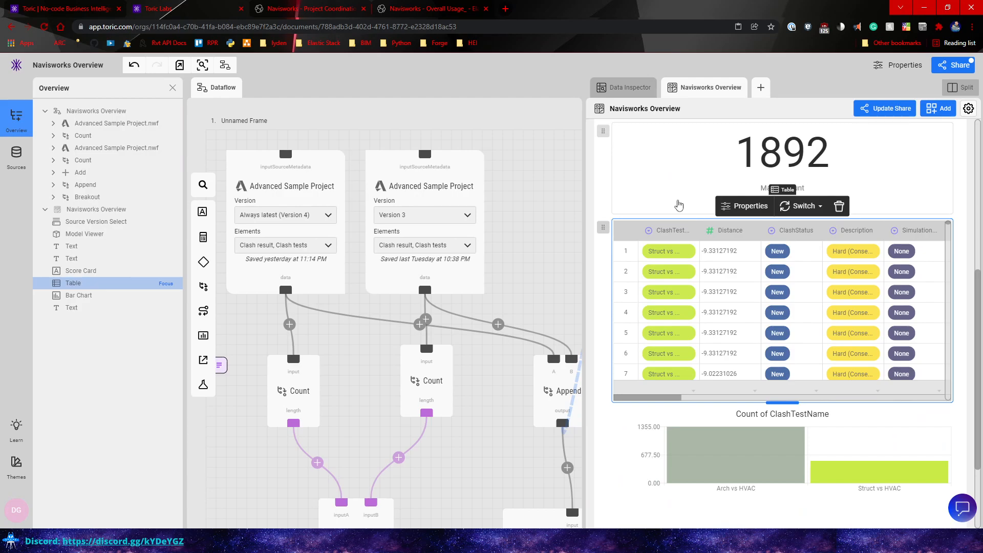
- Widen the dataflow area to show the full Append node, and select the Version 3 source node and the report's clash table
drag(582, 225, 645, 232)
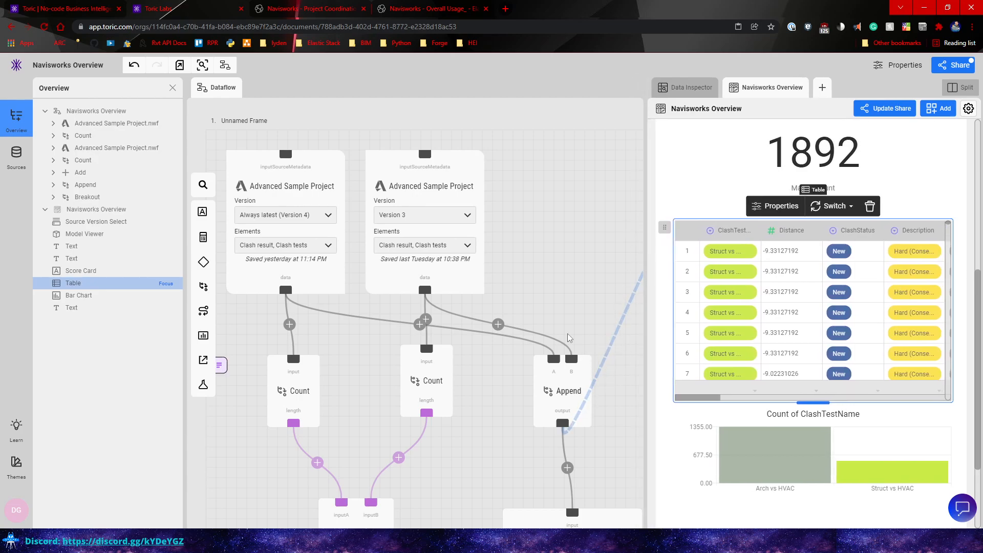
click(439, 174)
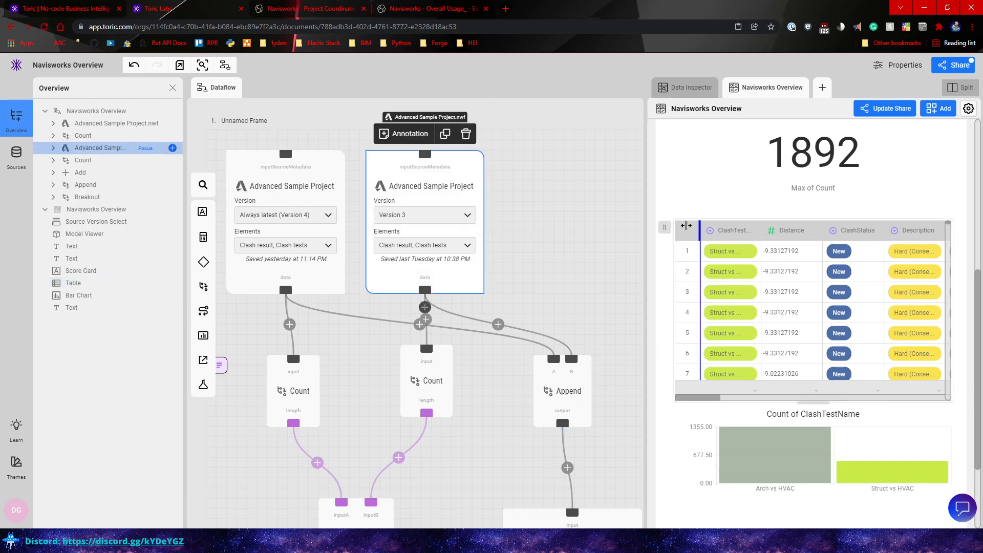
click(690, 226)
scroll(685, 221, up, 5)
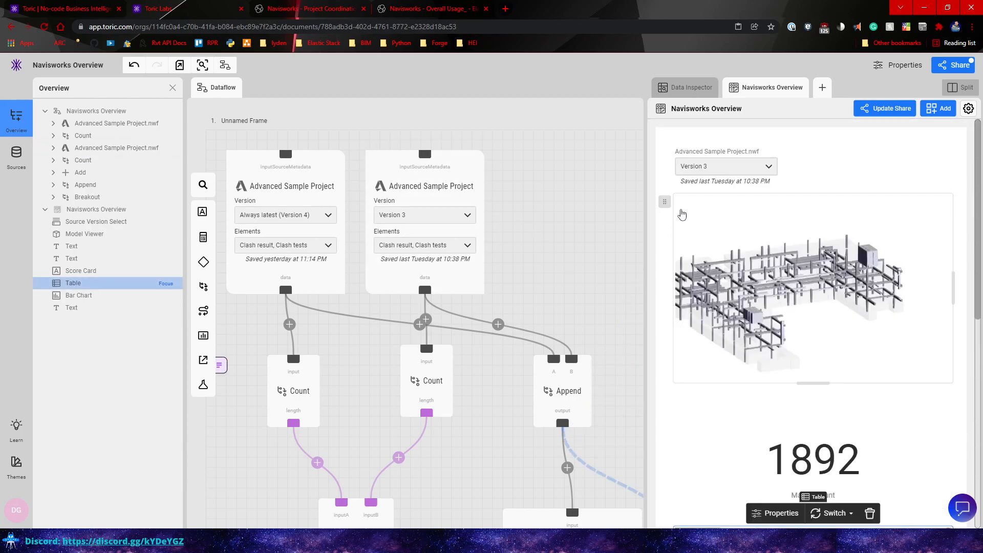
- Select the report's Model Viewer and trace its data link through the dataflow nodes
click(664, 202)
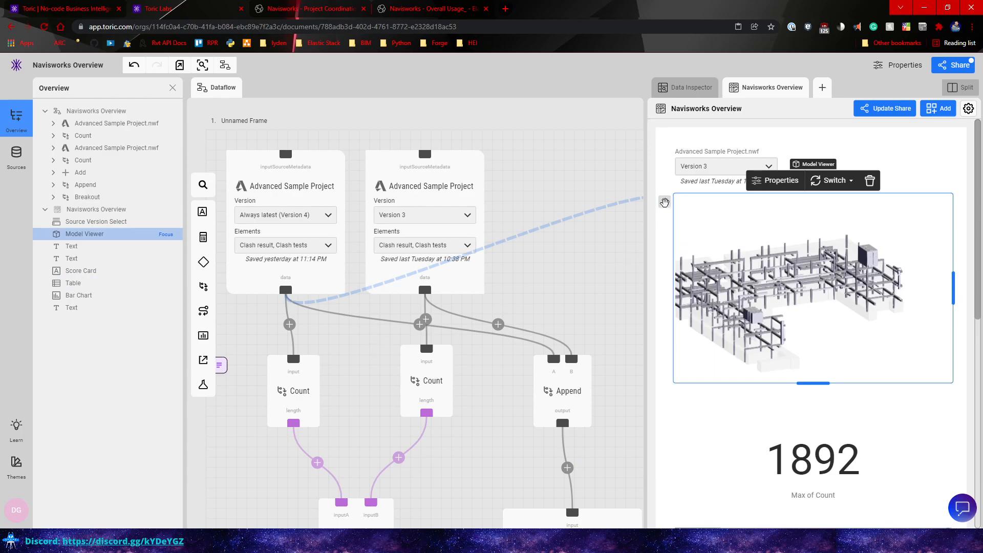
scroll(732, 225, down, 5)
scroll(750, 295, up, 5)
scroll(567, 202, down, 2)
scroll(423, 290, down, 4)
scroll(500, 222, up, 3)
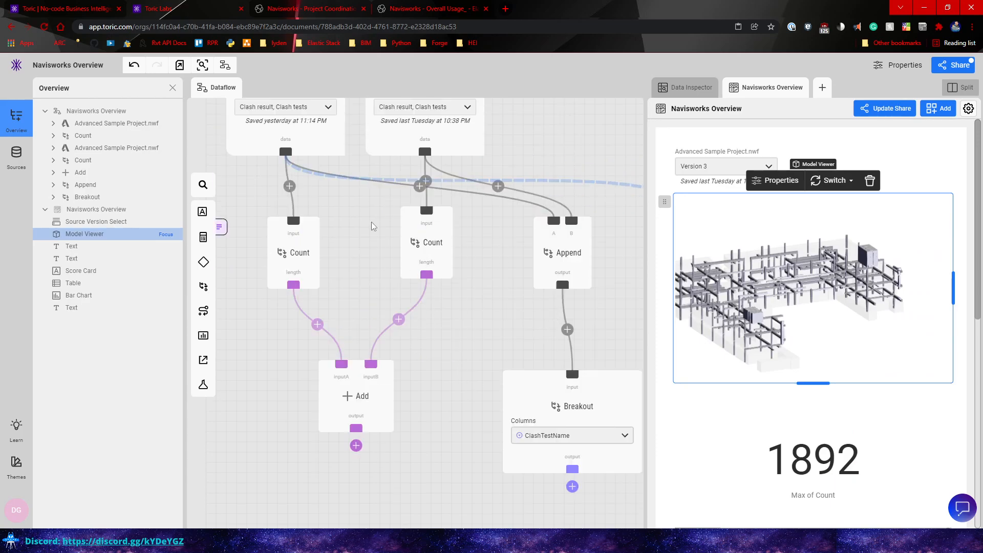
- Select the report's Source Version Select element and trace its link to the source nodes in the dataflow
click(669, 160)
click(694, 149)
scroll(615, 185, up, 2)
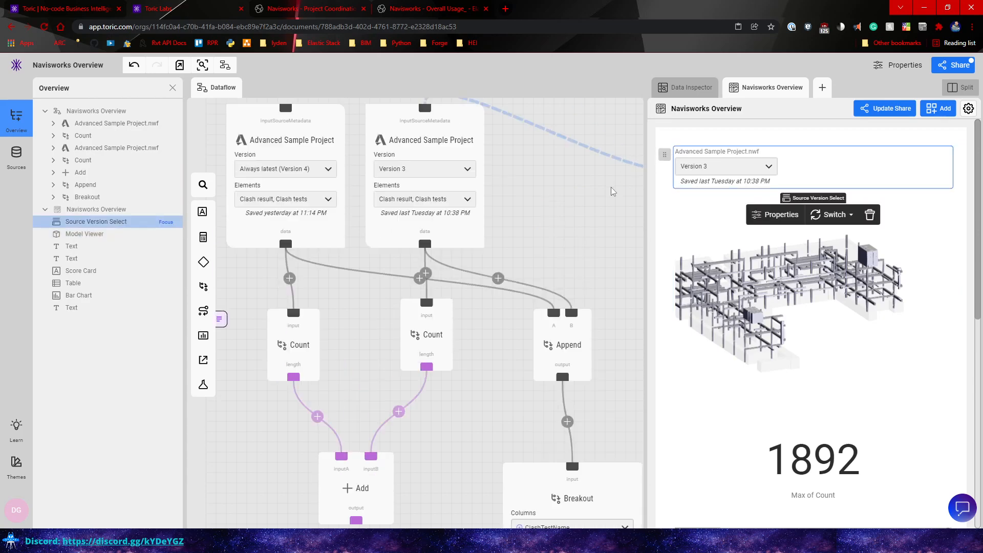
scroll(604, 205, up, 3)
scroll(676, 158, down, 1)
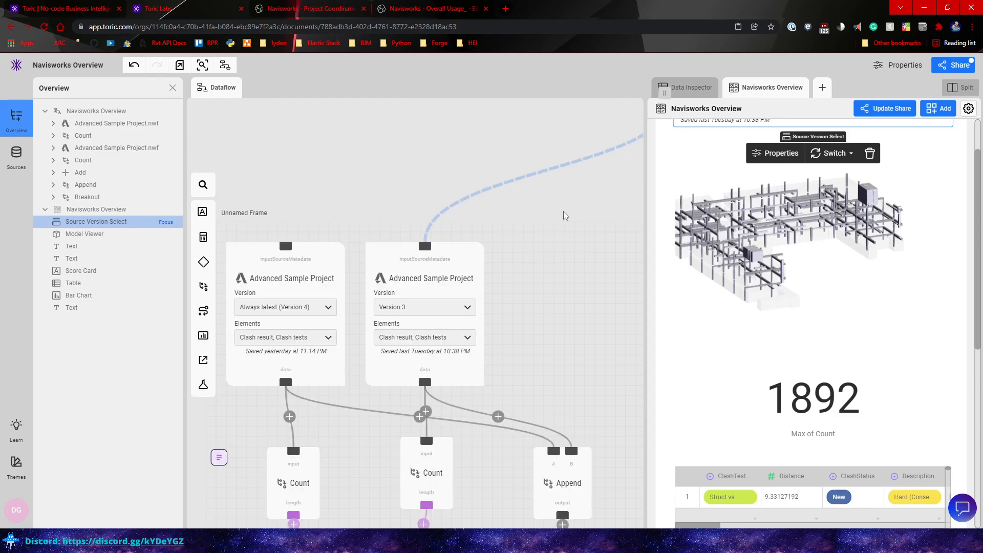
scroll(661, 175, up, 1)
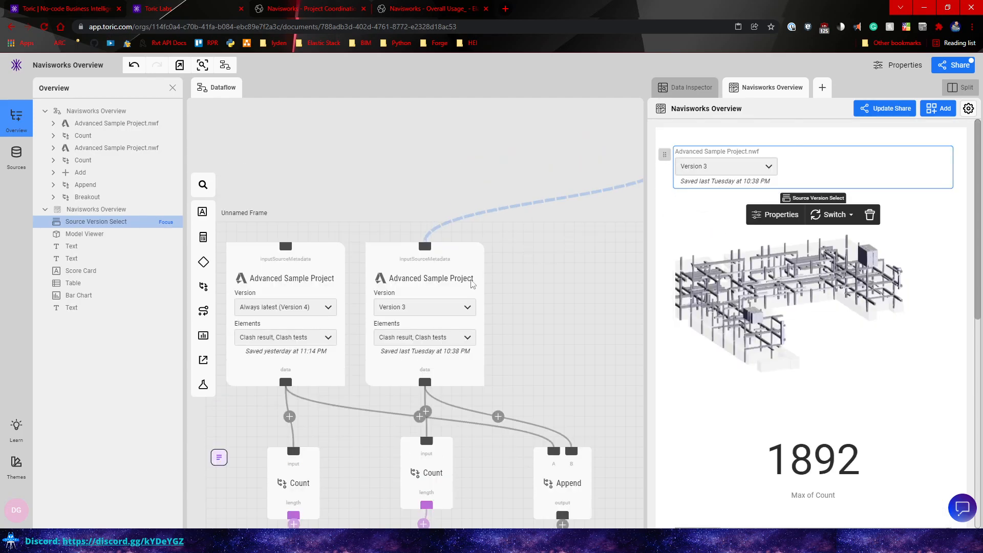
- Select the Version 3 source node, the report's Model Viewer, and the latest-version source node to trace the viewer's data link
click(463, 261)
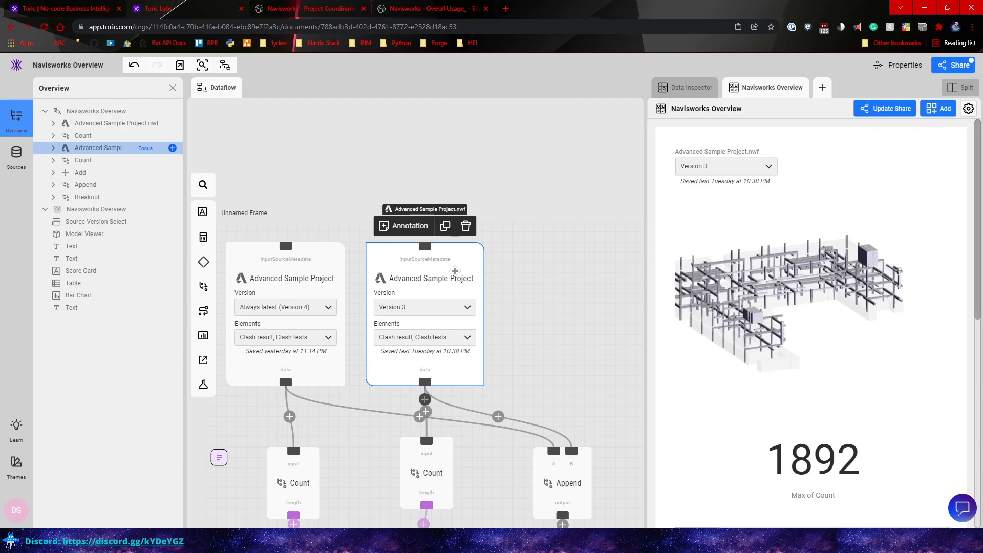
click(658, 205)
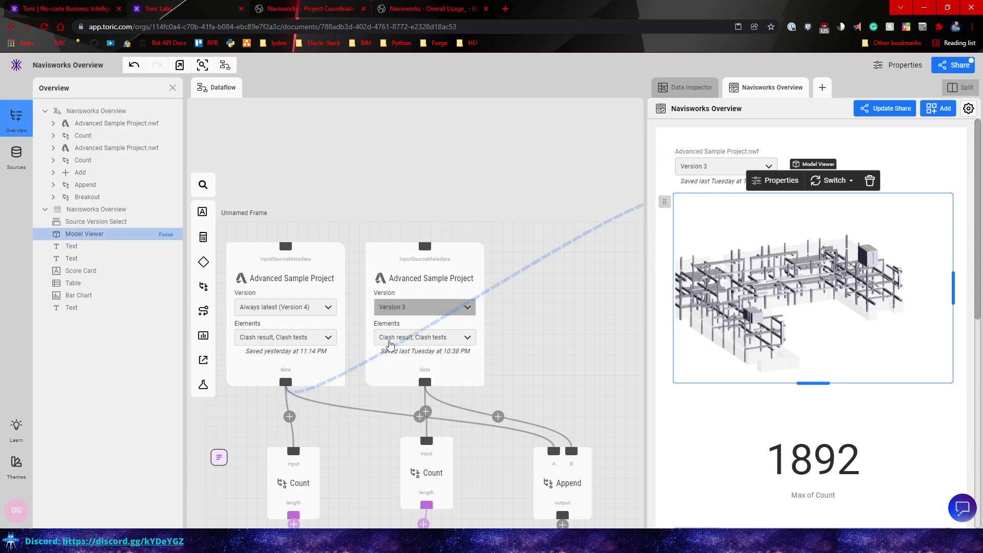
click(313, 262)
- Select the report's Score Card and trace its data link to the Add node and its two Count inputs
scroll(697, 250, down, 2)
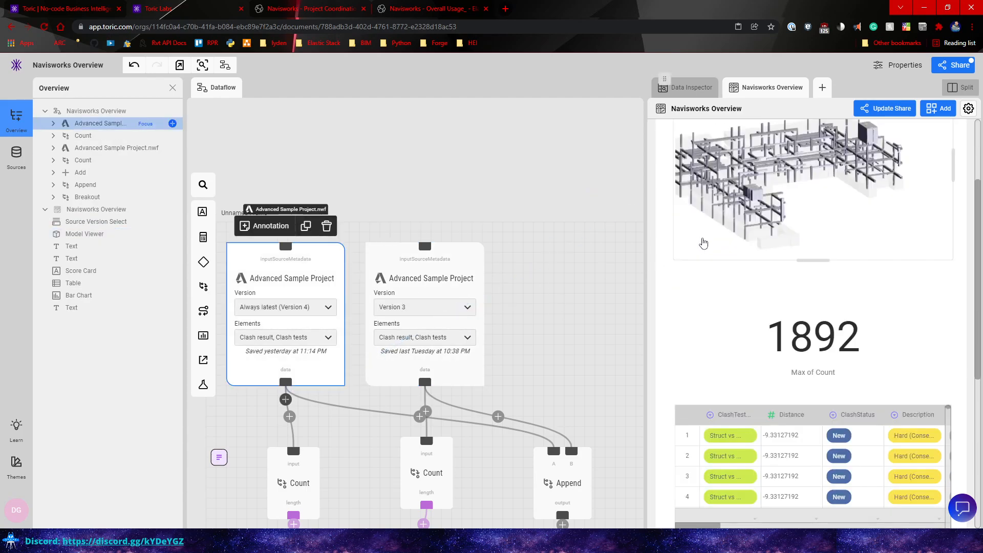
click(666, 315)
scroll(563, 297, down, 3)
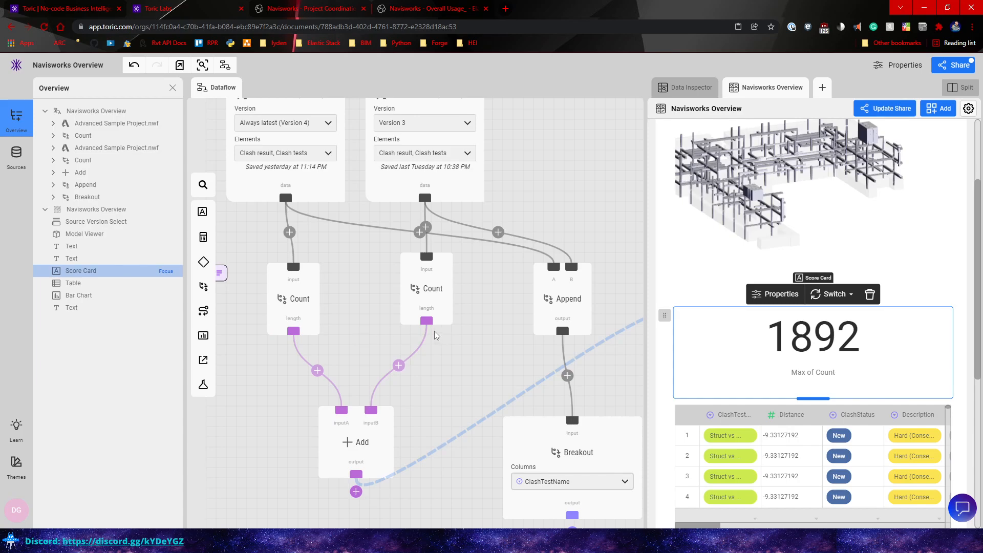
- Select the report's clash table, trace its link to the Append node, and clear the selection
scroll(665, 229, down, 3)
click(665, 228)
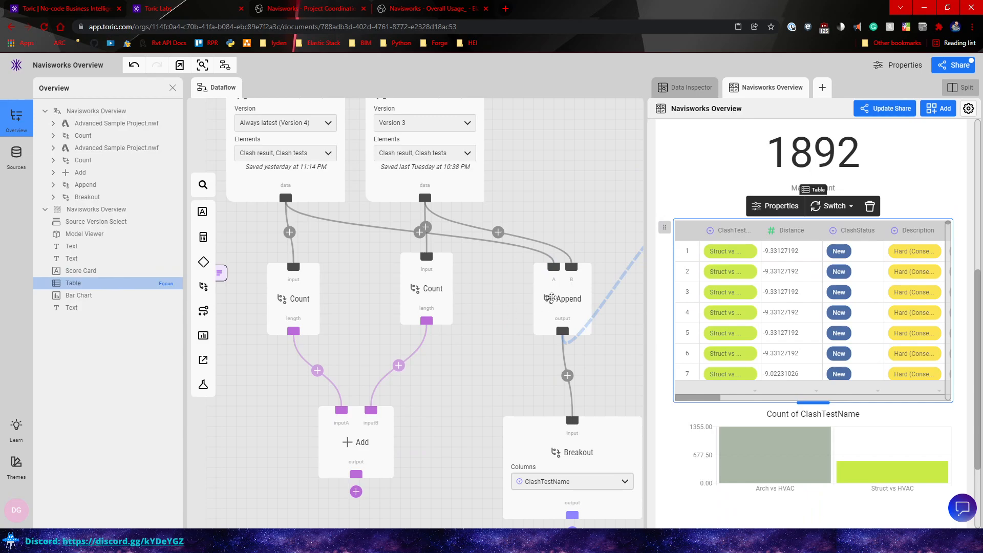
scroll(717, 271, down, 2)
click(568, 335)
drag(569, 335, 509, 320)
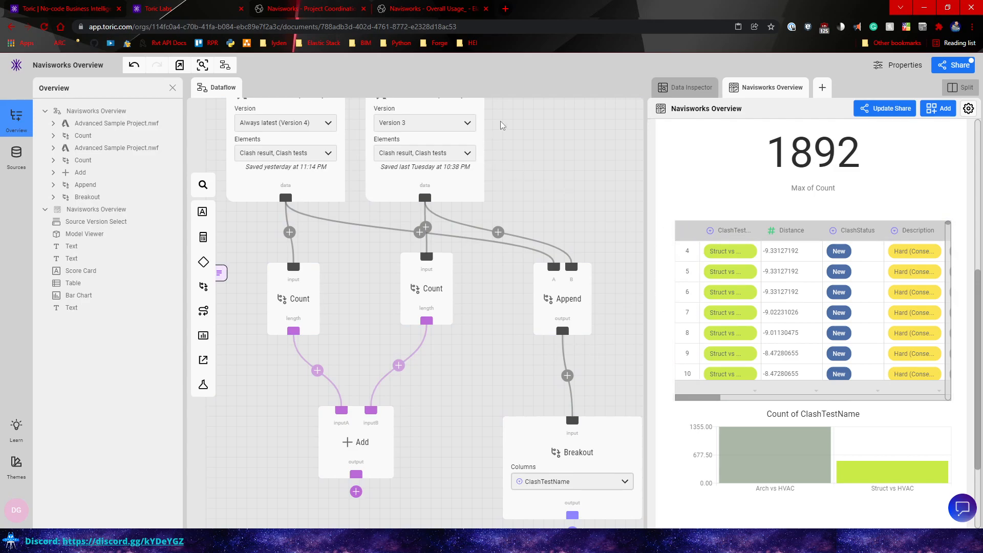
scroll(500, 125, down, 3)
scroll(536, 189, up, 5)
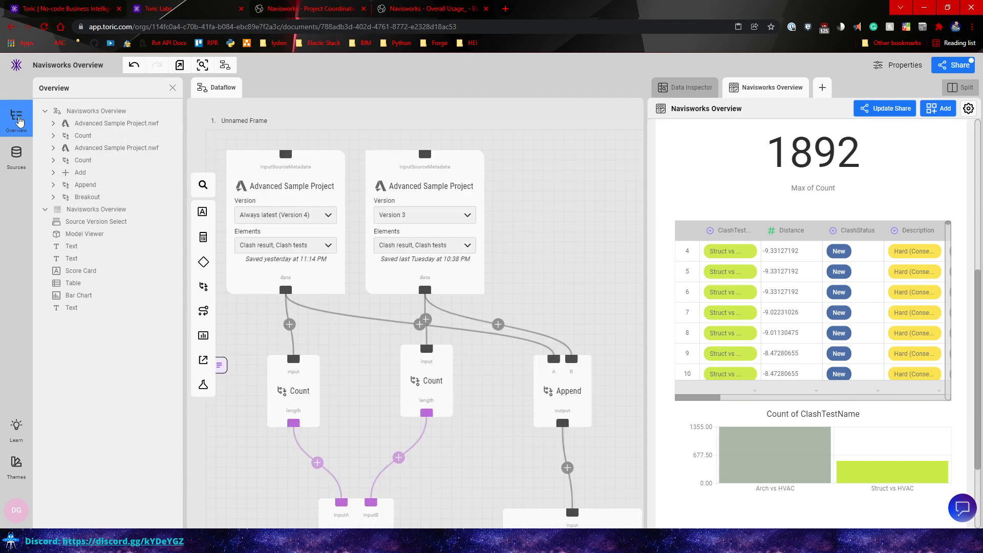
- Leave this dataflow and open the Architecture Model QTO dataflow in the Toric - Introduction project
click(15, 62)
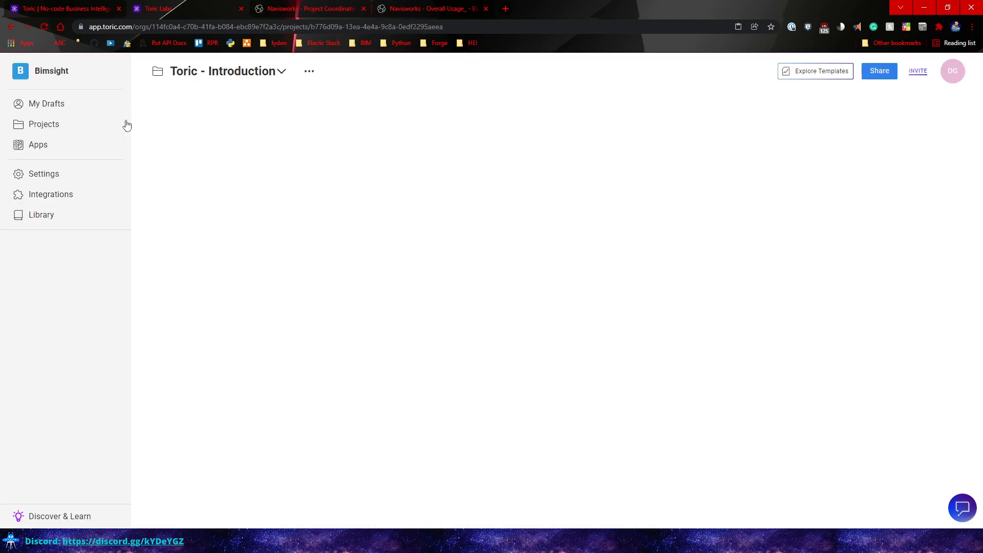
click(51, 126)
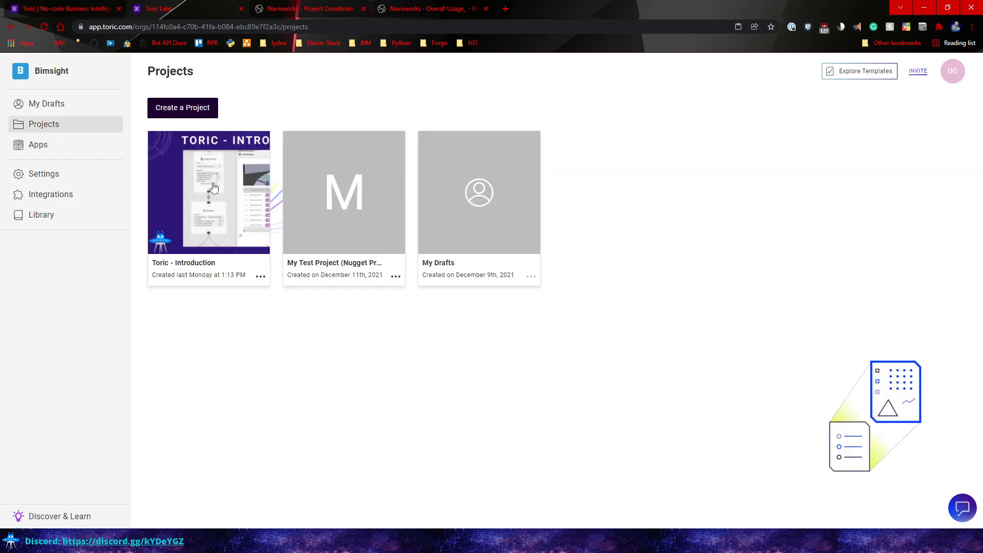
click(215, 179)
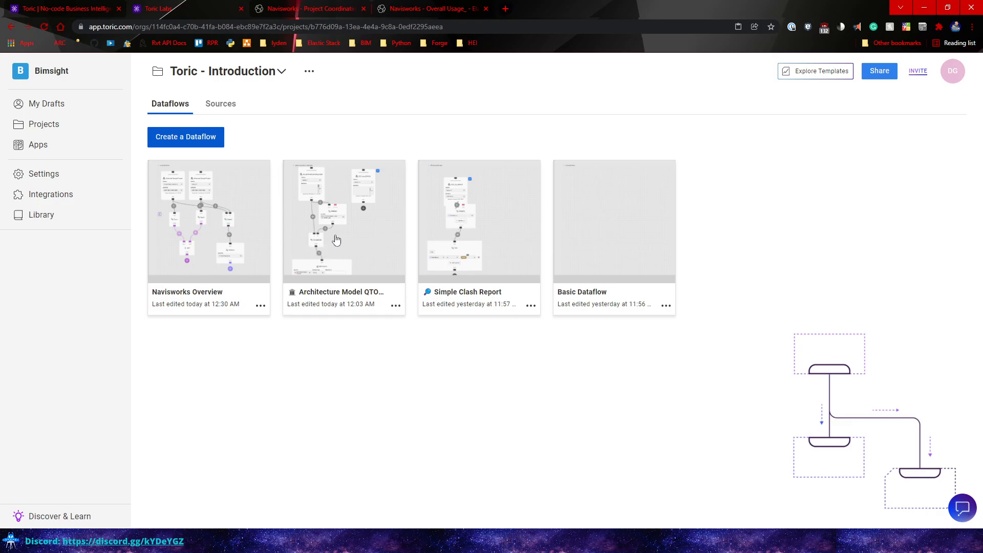
click(353, 237)
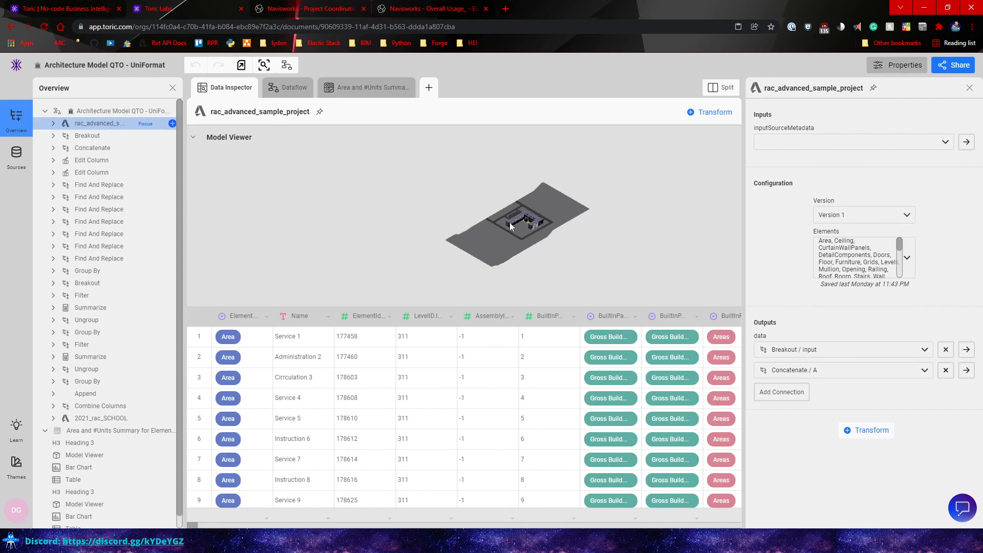
- Examine the full node chain of the Architecture Model QTO dataflow, from the Revit source nodes to the final Combine Columns node
click(290, 88)
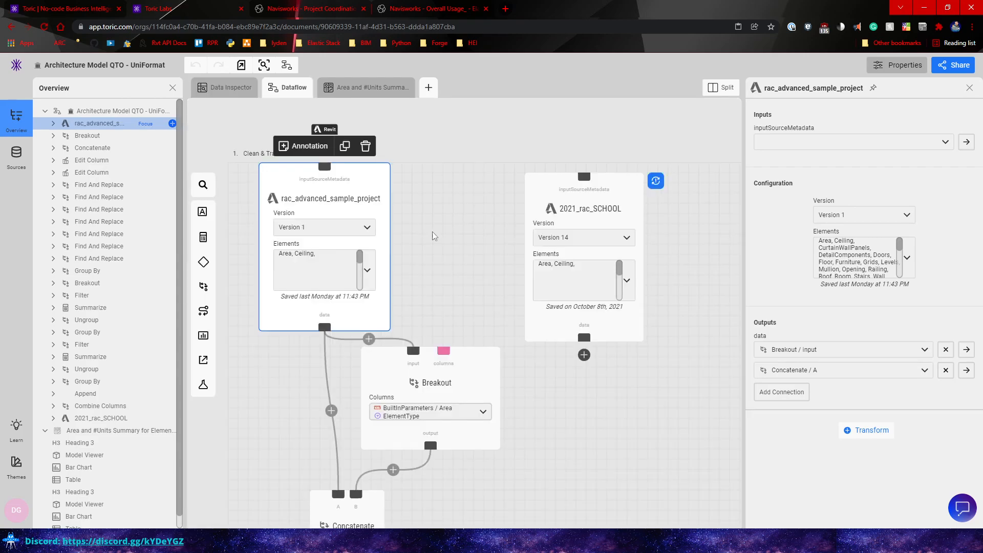
scroll(473, 197, down, 5)
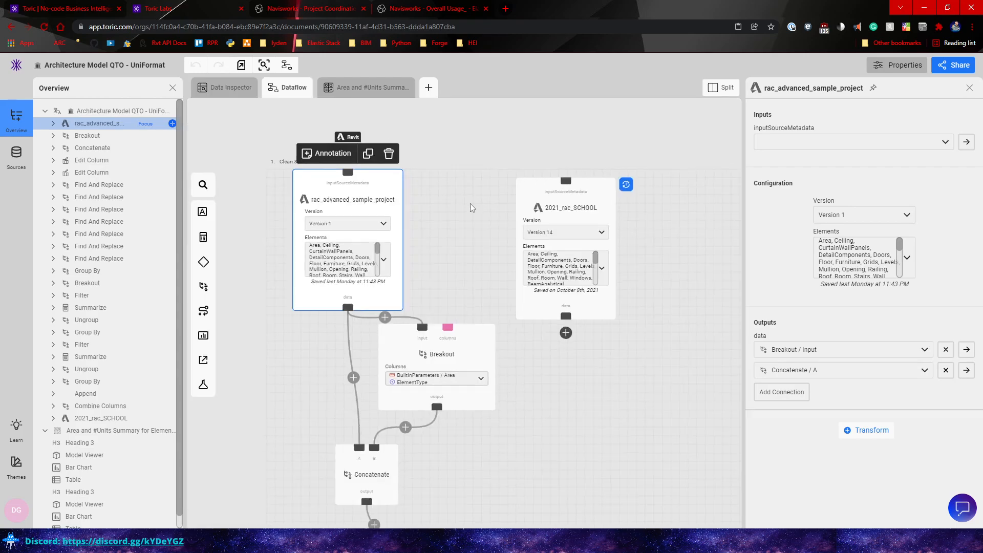
scroll(546, 346, down, 4)
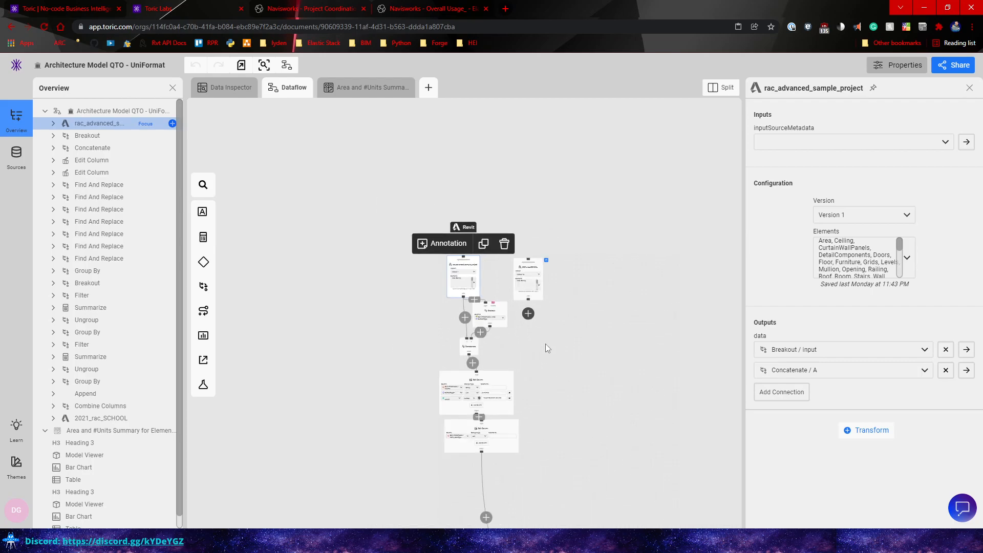
drag(603, 397, 562, 202)
scroll(545, 230, down, 8)
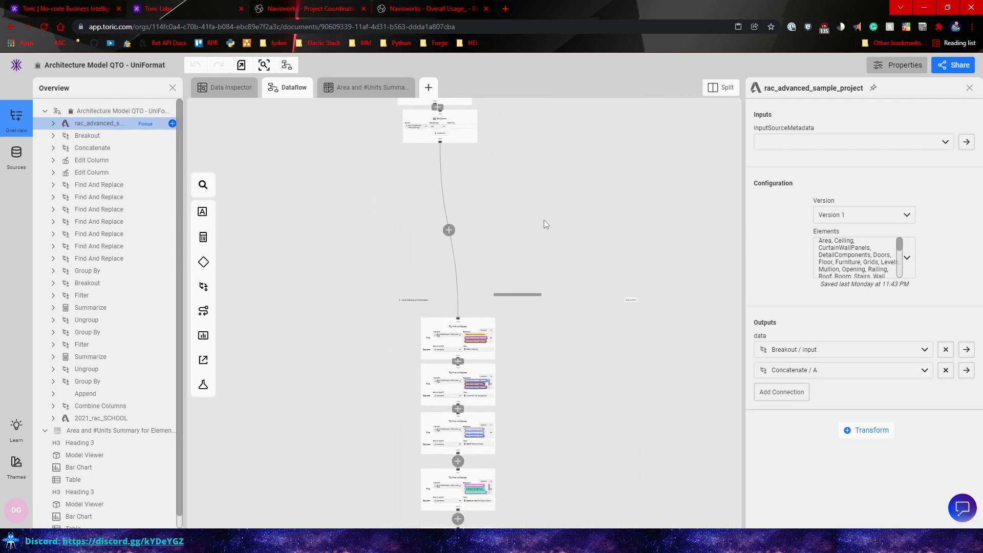
scroll(526, 361, down, 10)
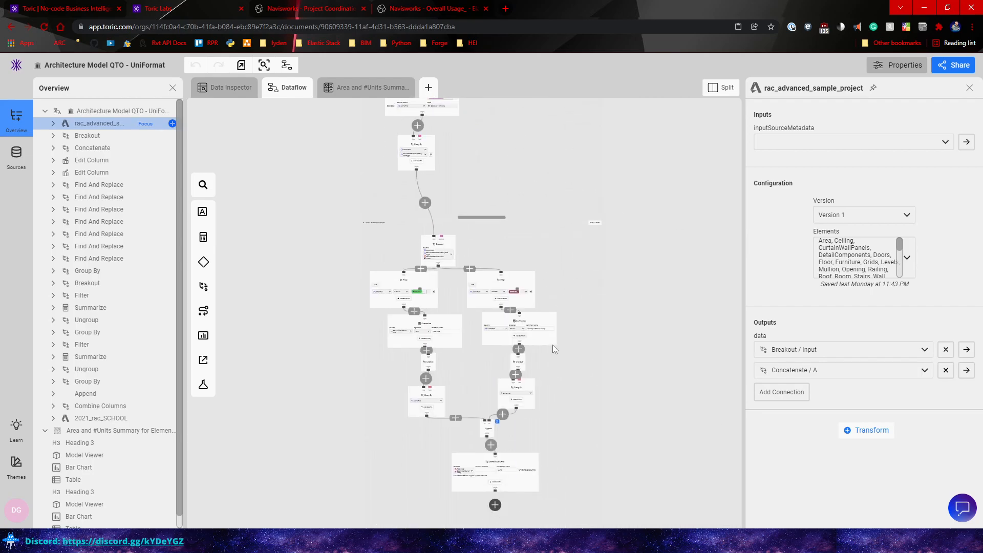
scroll(570, 396, up, 10)
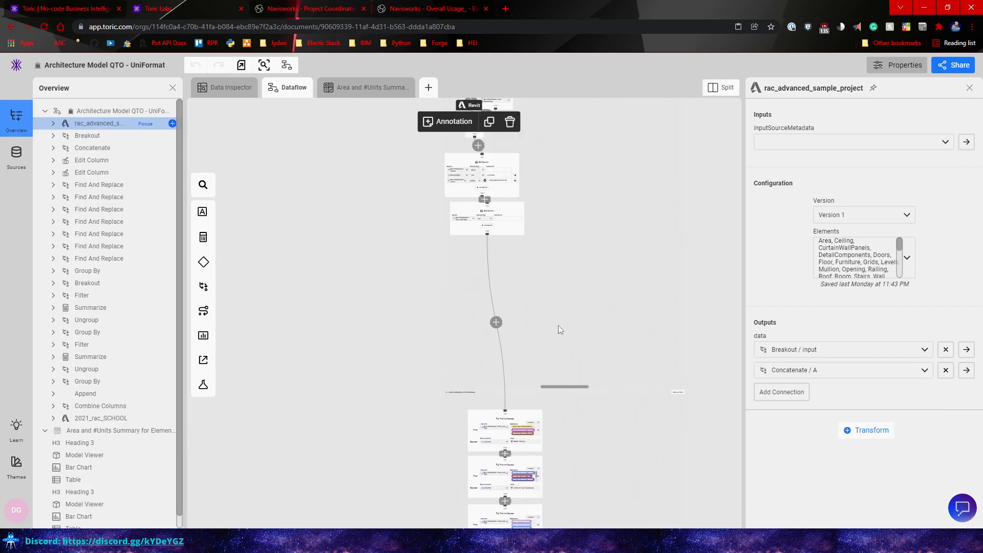
scroll(517, 239, up, 6)
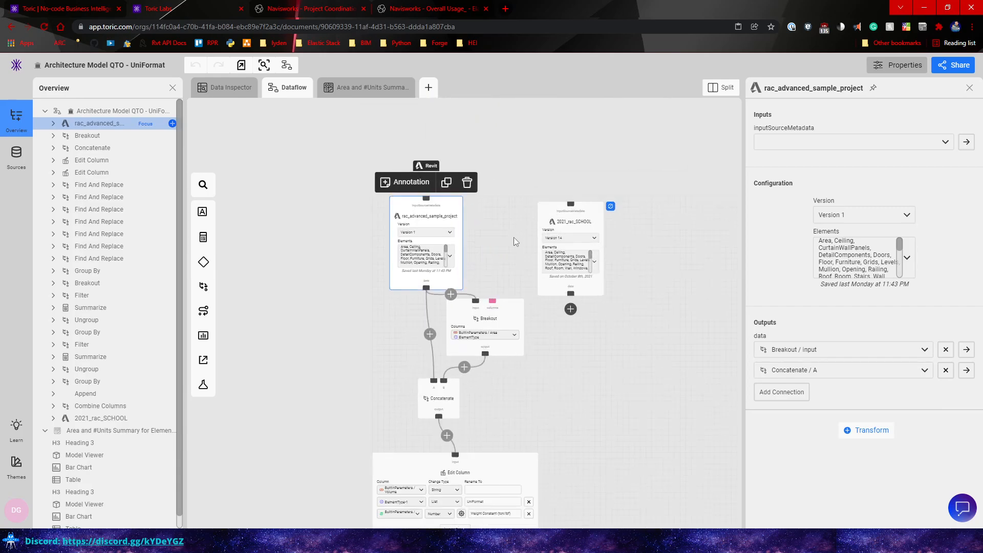
scroll(517, 251, up, 2)
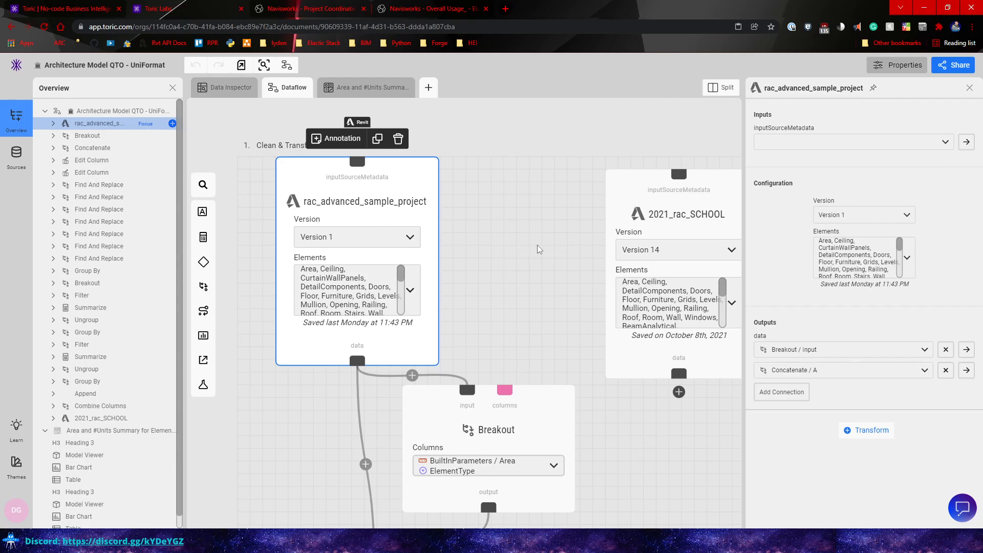
- Move the 2021_rac_SCHOOL source node closer to the rac_advanced_sample_project node and show the project's sources
drag(711, 185, 653, 197)
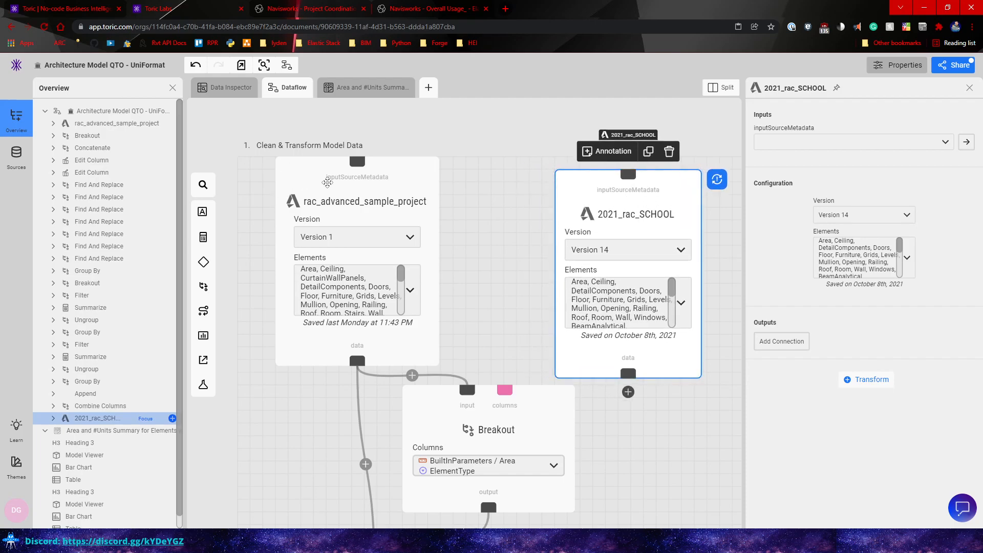
drag(609, 195, 565, 176)
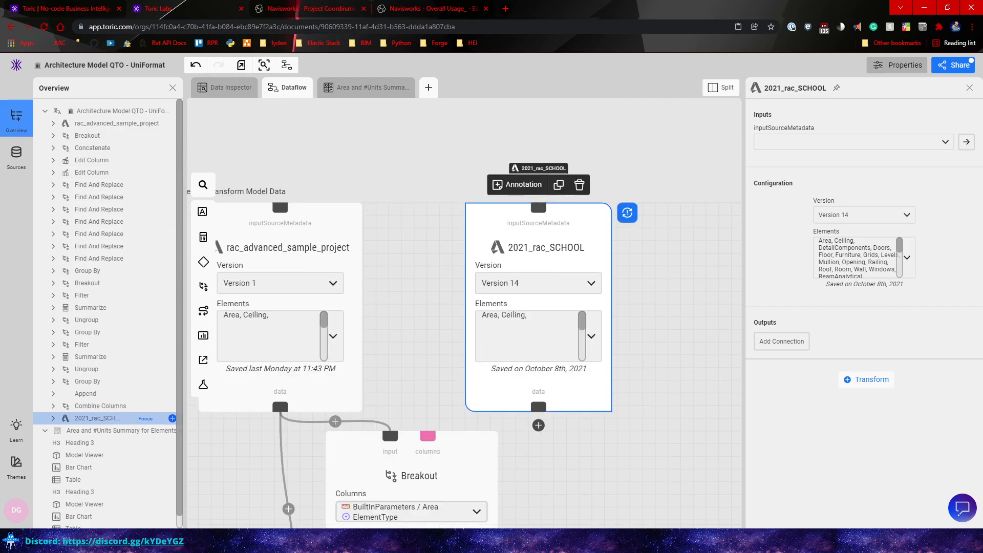
click(24, 160)
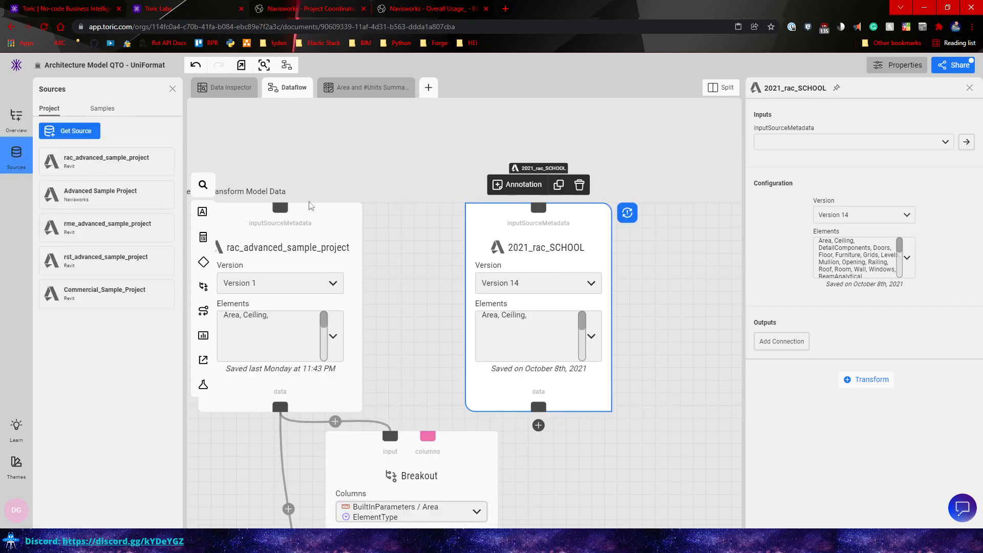
- Review the element categories selected in the rac_advanced_sample_project source node without changing the selection
scroll(393, 231, down, 1)
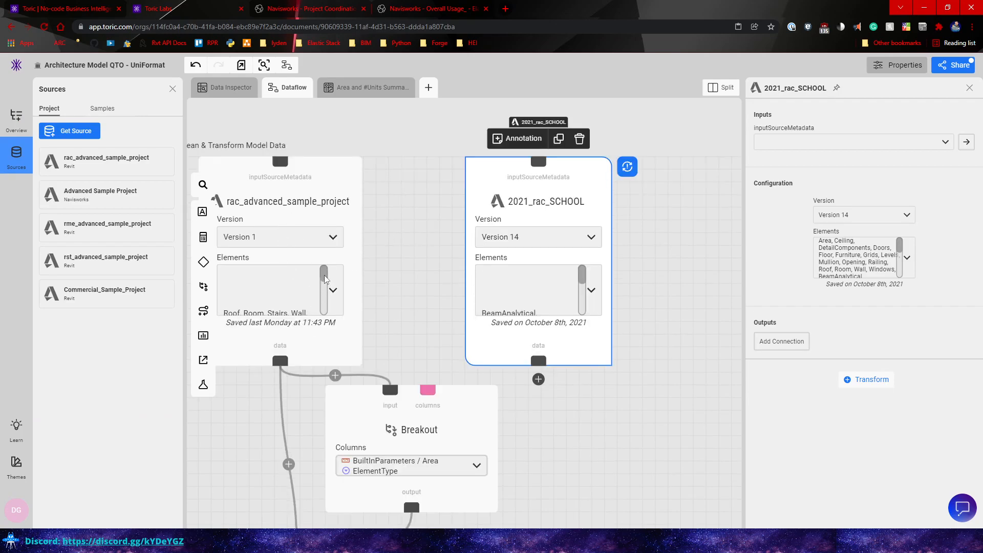
scroll(322, 304, down, 2)
click(278, 291)
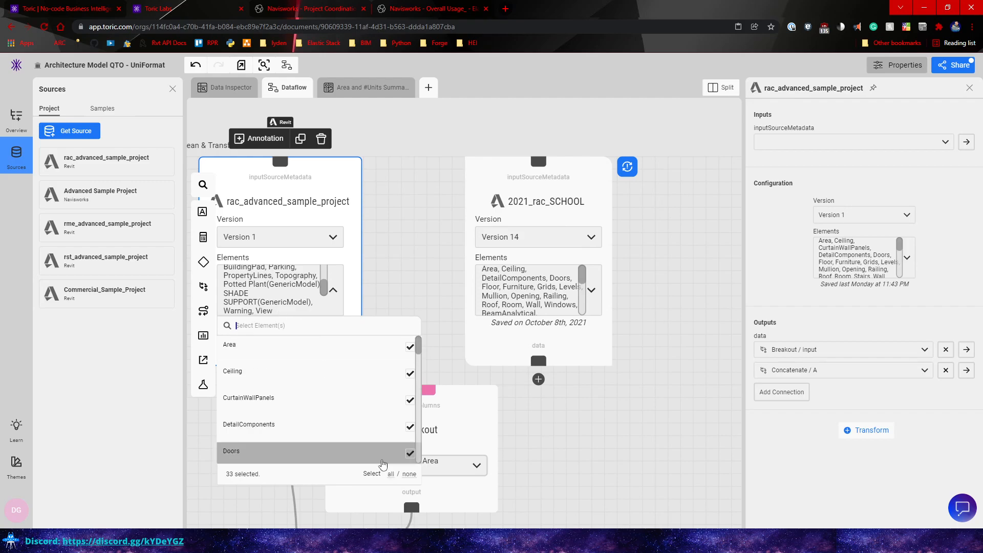
click(393, 286)
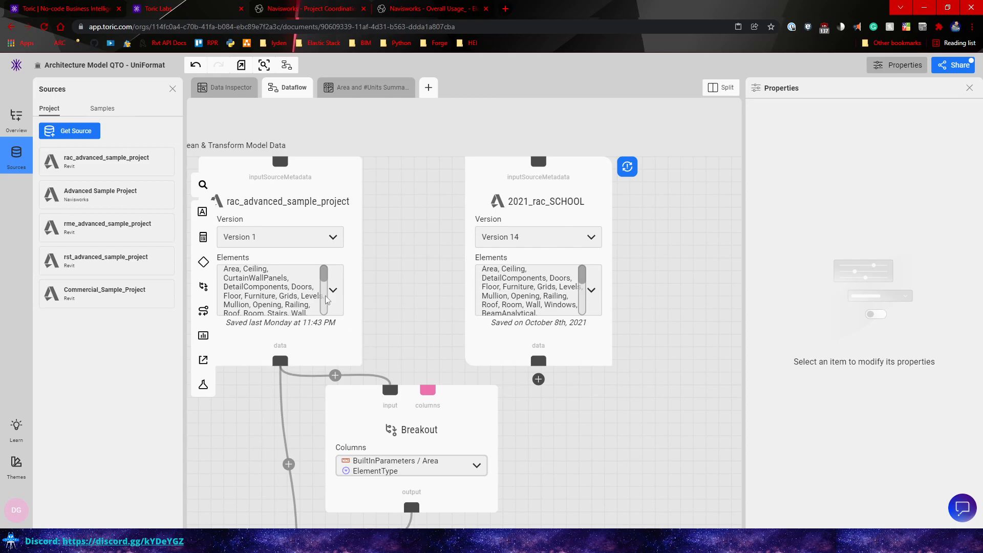
mouse_move(326, 275)
mouse_down()
mouse_move(328, 303)
mouse_move(325, 287)
mouse_up()
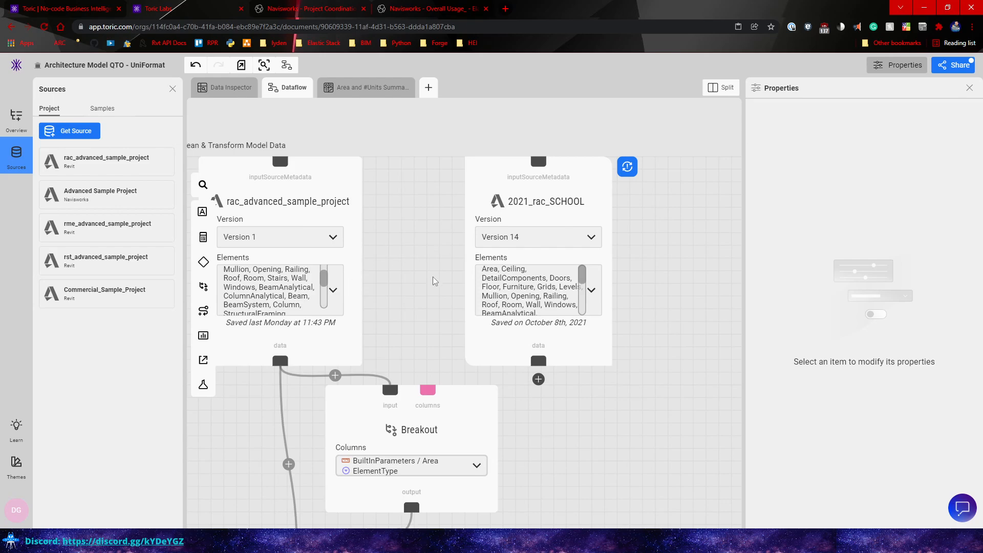
scroll(434, 294, down, 1)
scroll(432, 295, up, 2)
scroll(427, 297, down, 2)
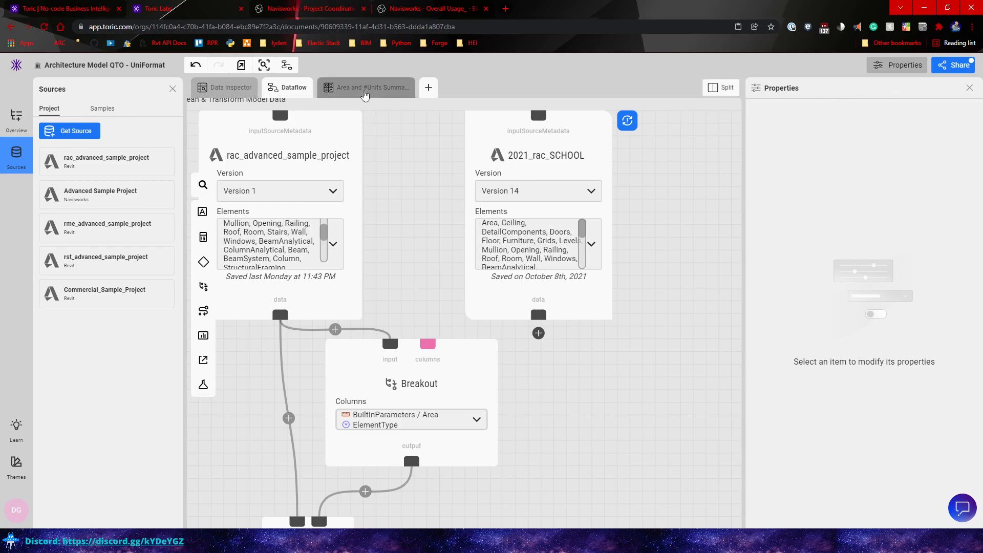
- Examine the Area and #Units Summary report's model viewers, UniFormat area chart and table, and furniture unit counts
click(337, 94)
scroll(358, 246, down, 10)
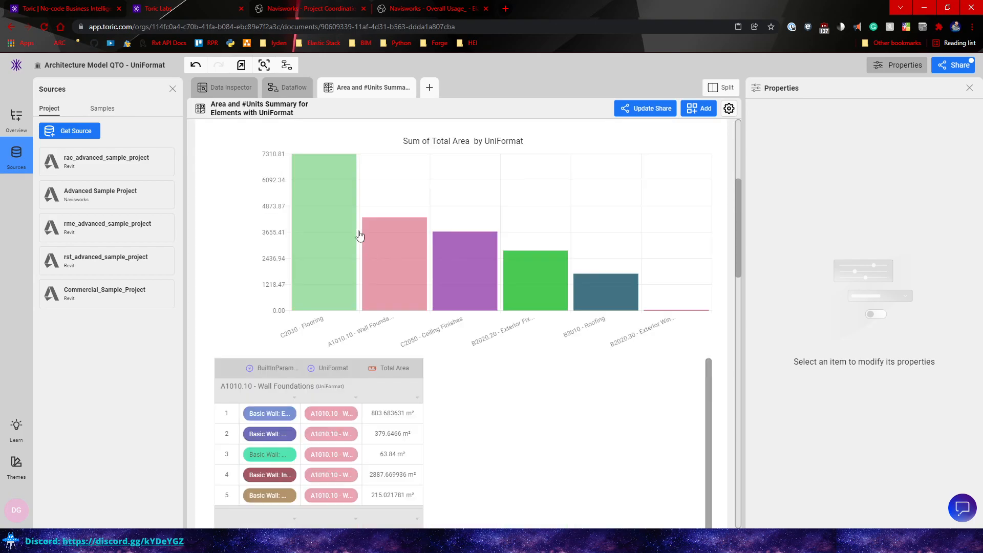
scroll(600, 318, up, 10)
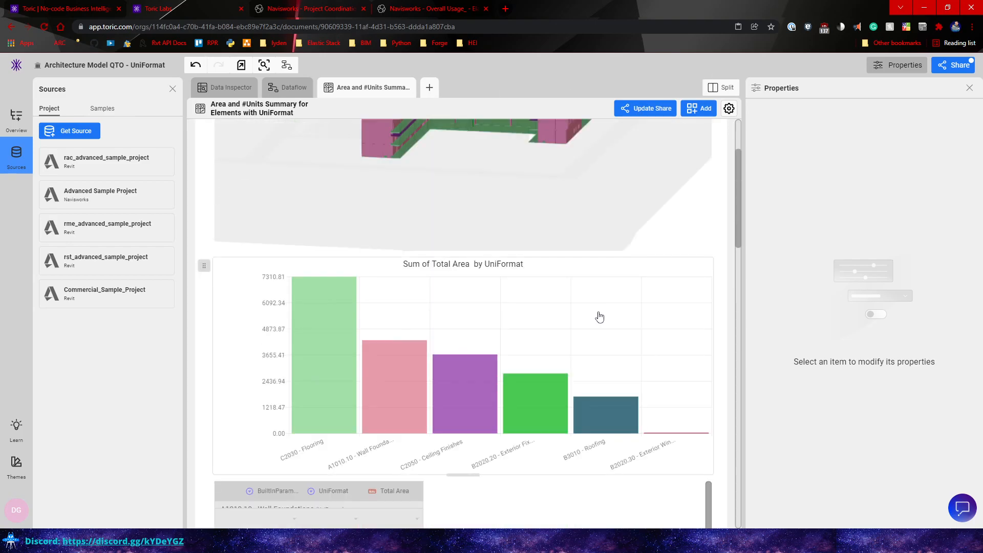
scroll(528, 269, down, 6)
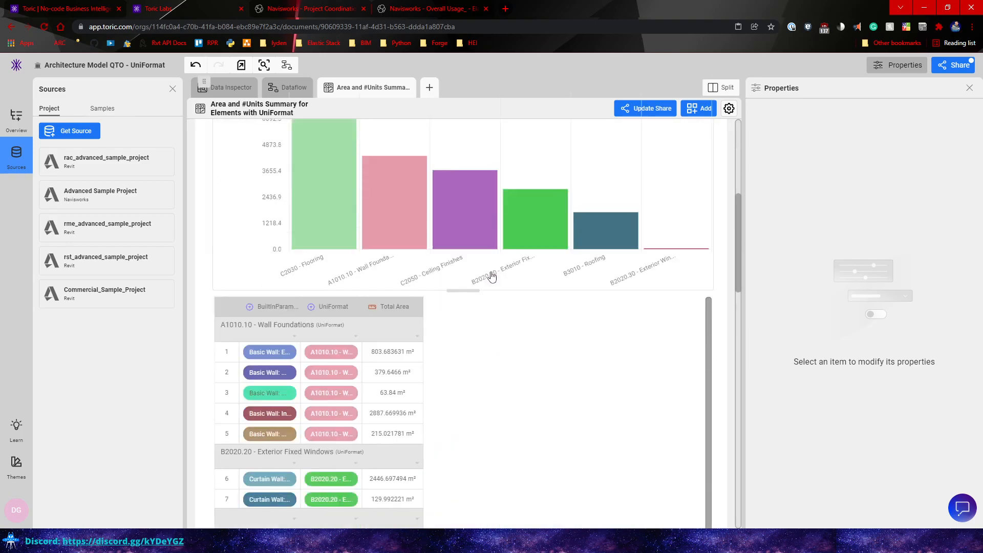
scroll(555, 260, down, 15)
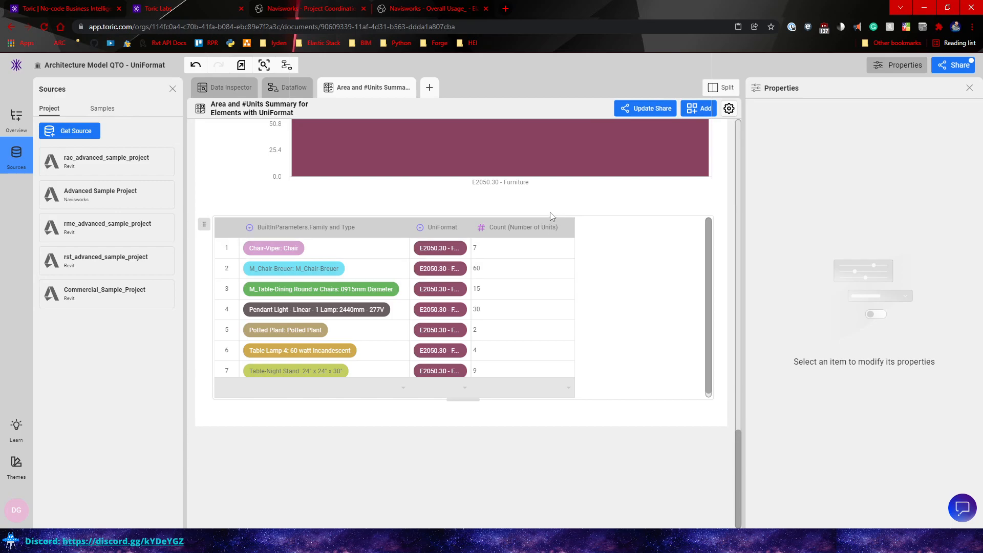
scroll(564, 368, up, 8)
scroll(657, 372, up, 3)
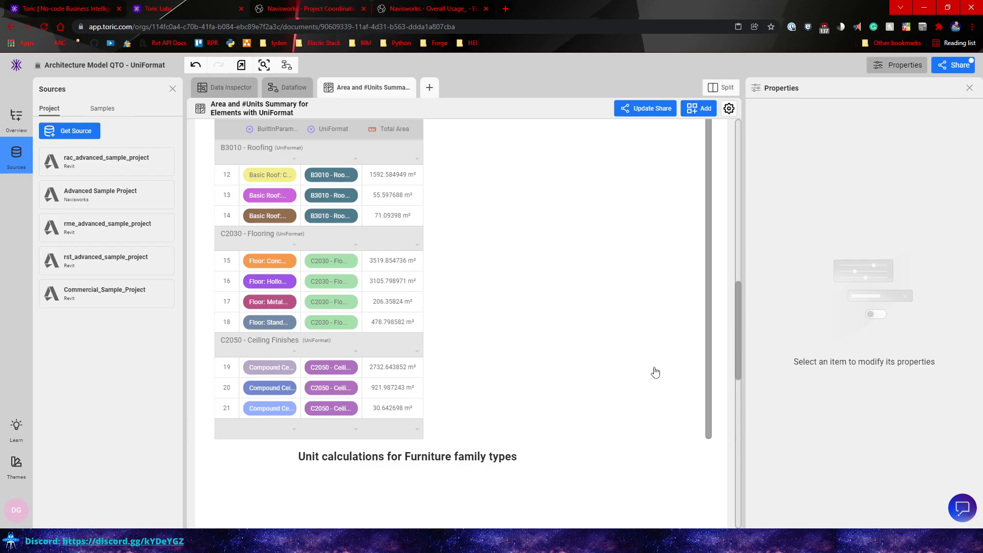
scroll(602, 347, up, 15)
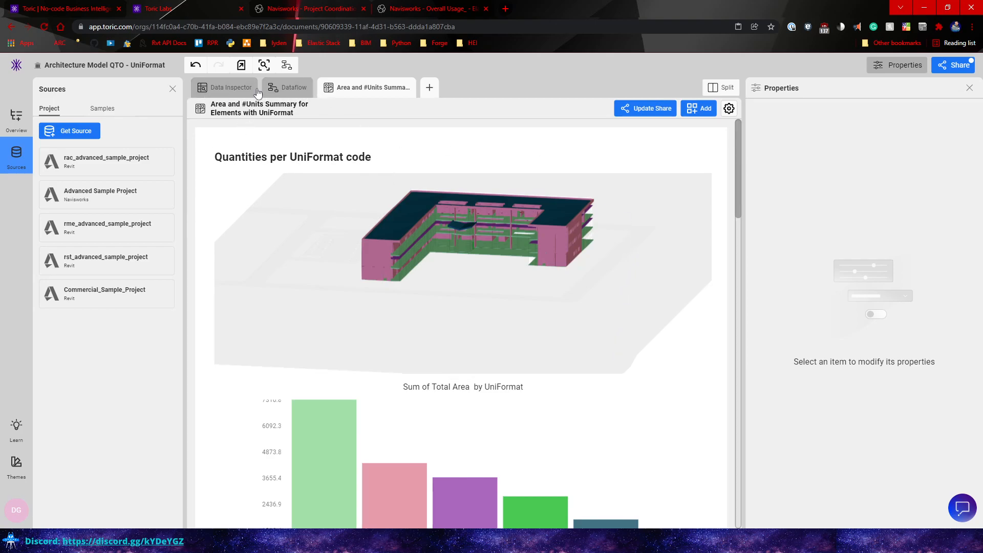
- Show the dataflow's overview of nodes and report elements, and return to the project's source list
click(20, 123)
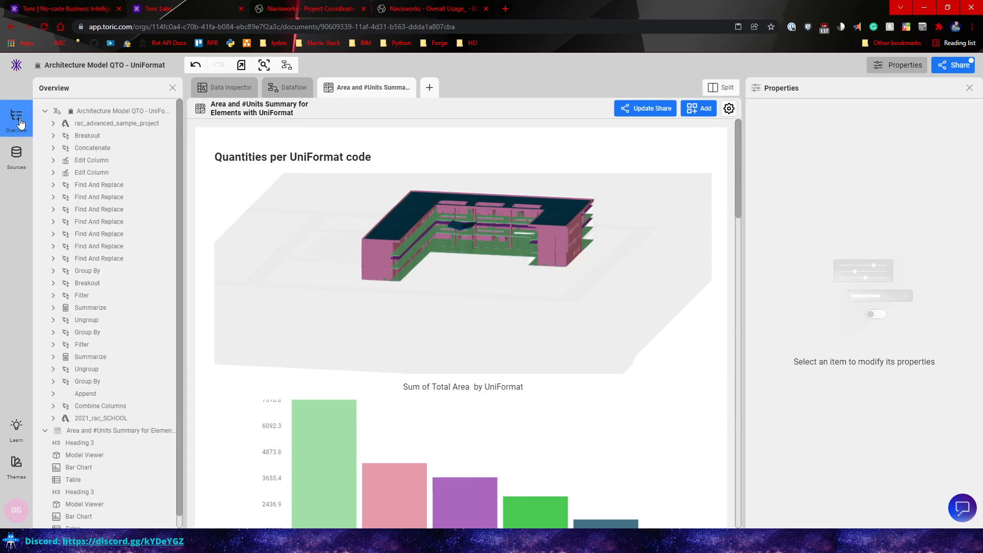
click(18, 156)
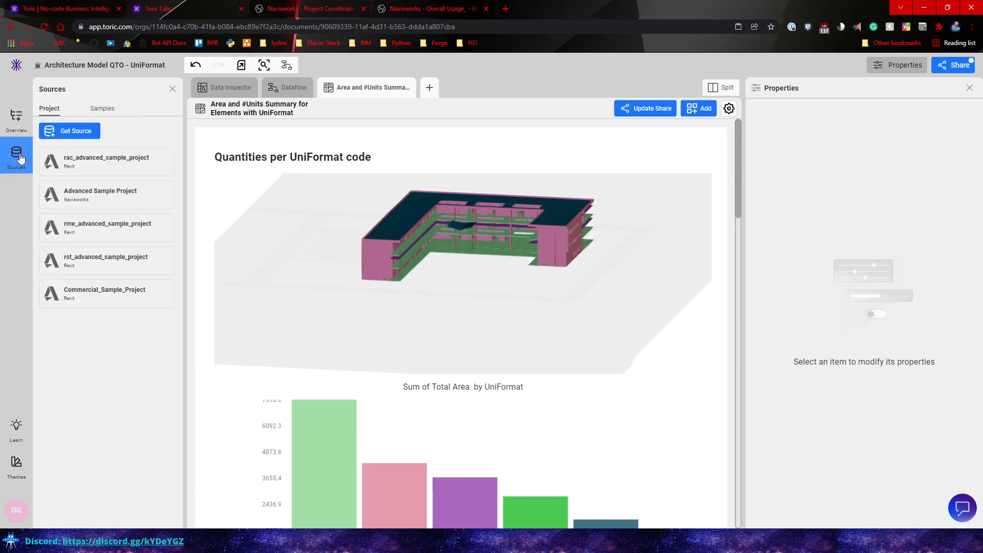
- Leave the current dataflow and open the Toric - Introduction project from the organization's projects
click(18, 64)
click(60, 127)
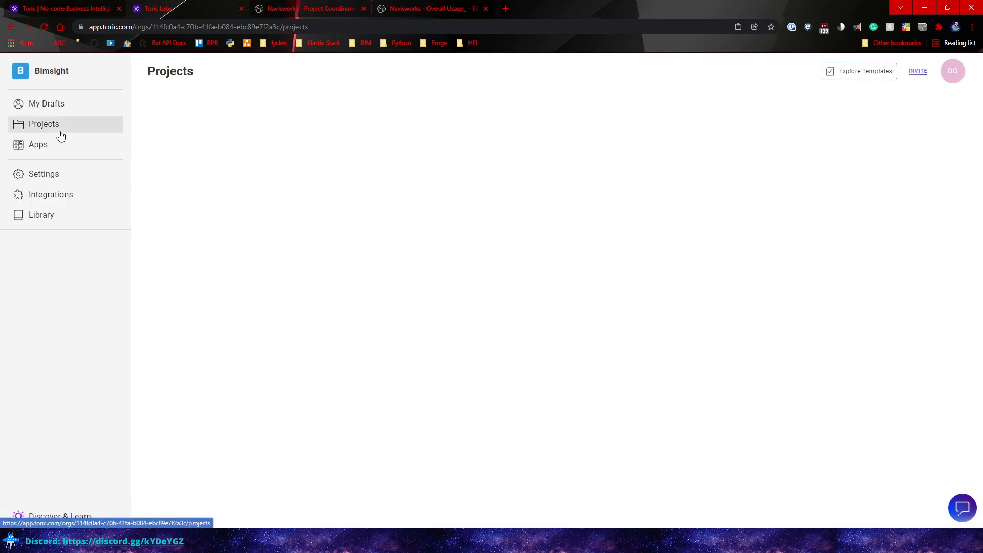
click(193, 174)
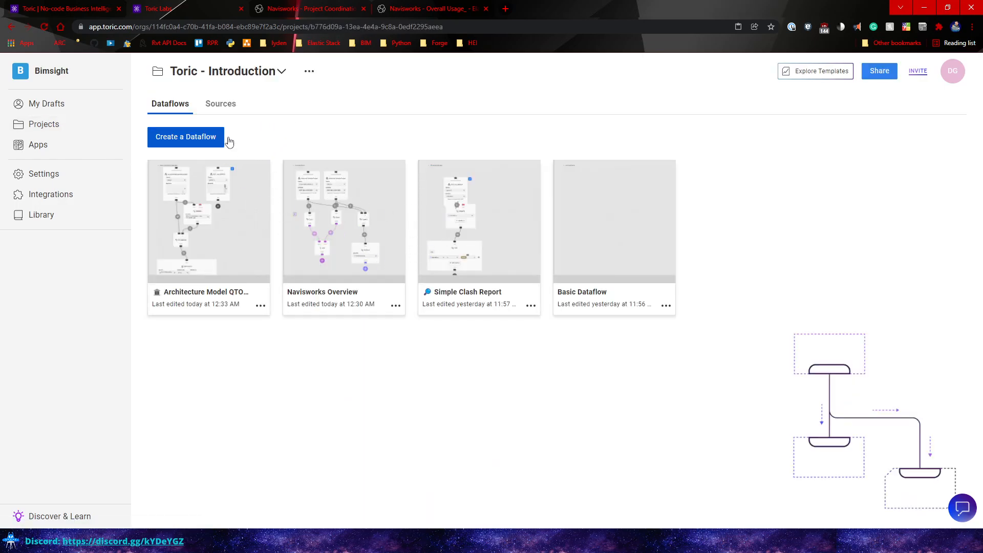
- Browse the community templates offered for a new dataflow, and close the template gallery without creating one
click(184, 142)
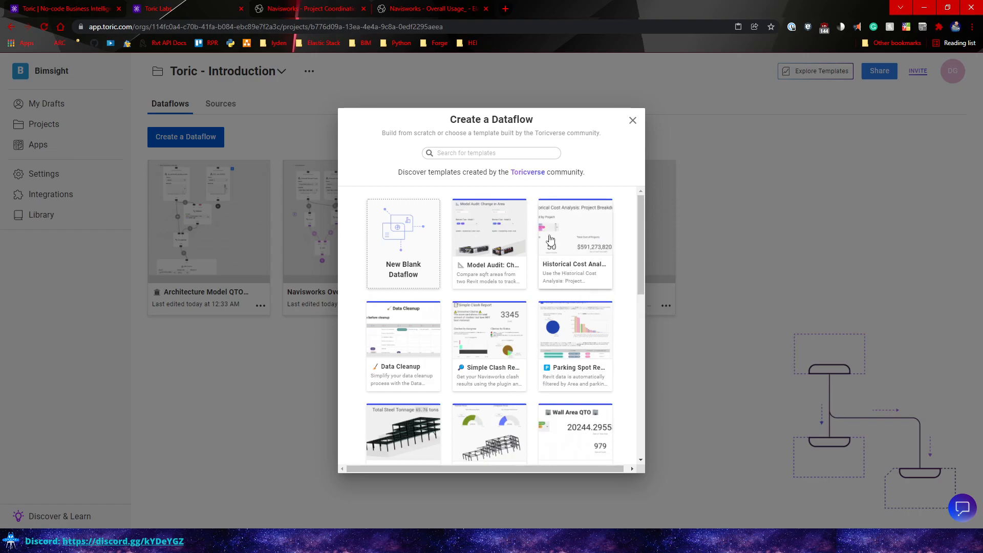
scroll(446, 292, down, 4)
scroll(471, 318, up, 4)
scroll(477, 200, down, 3)
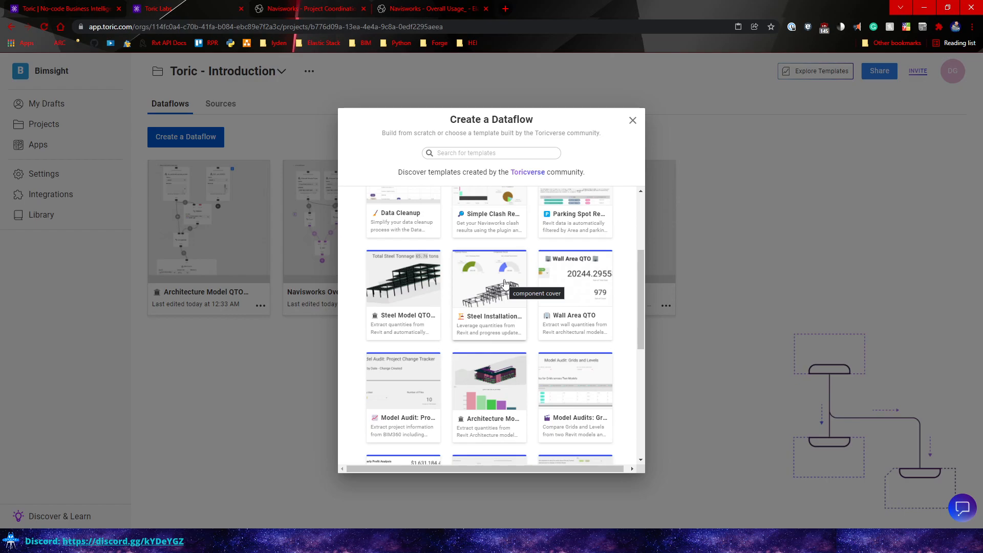
scroll(504, 287, down, 6)
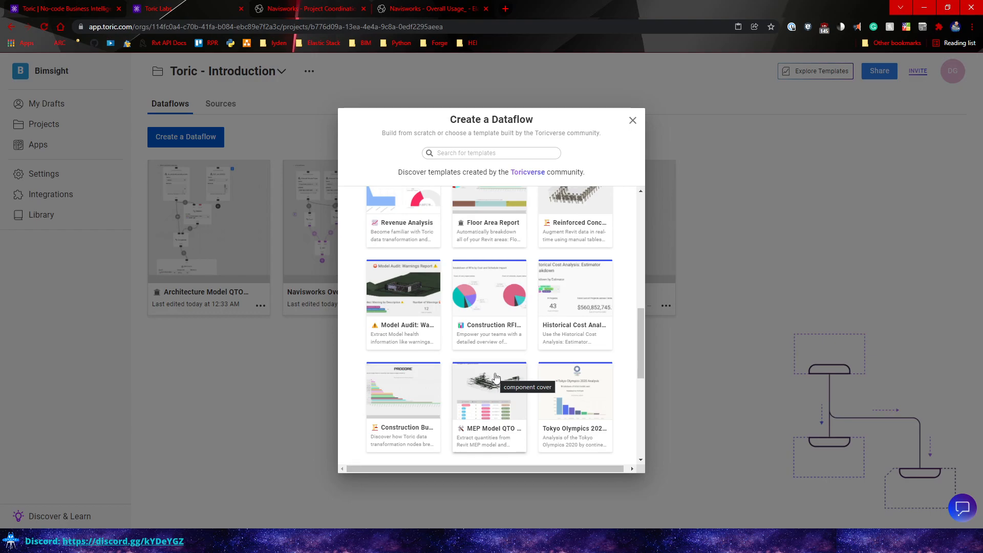
scroll(535, 318, up, 5)
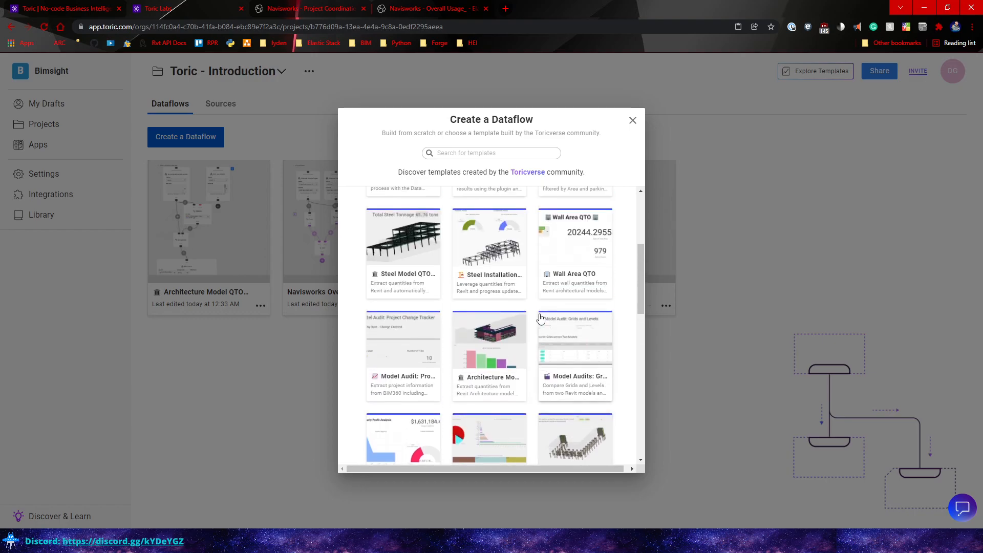
scroll(538, 317, up, 4)
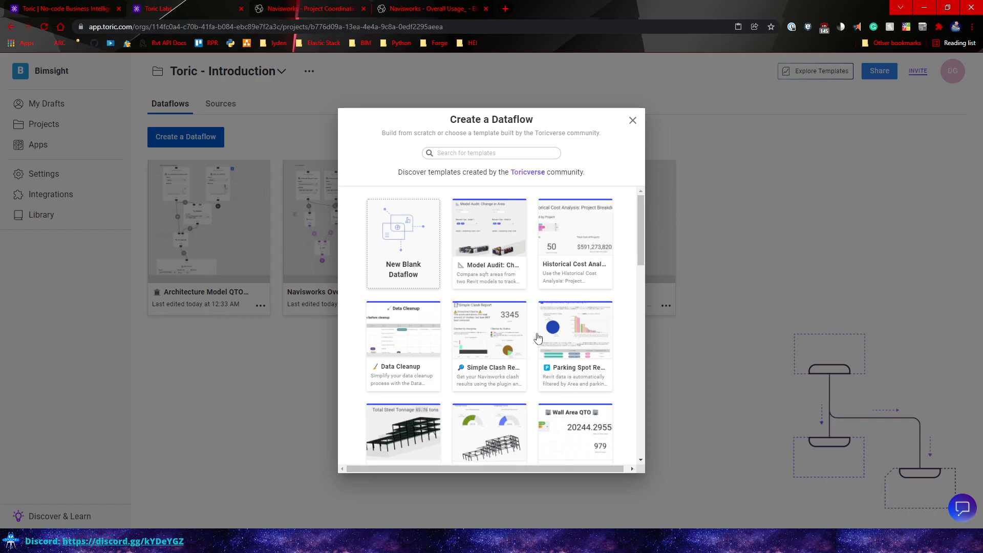
click(632, 122)
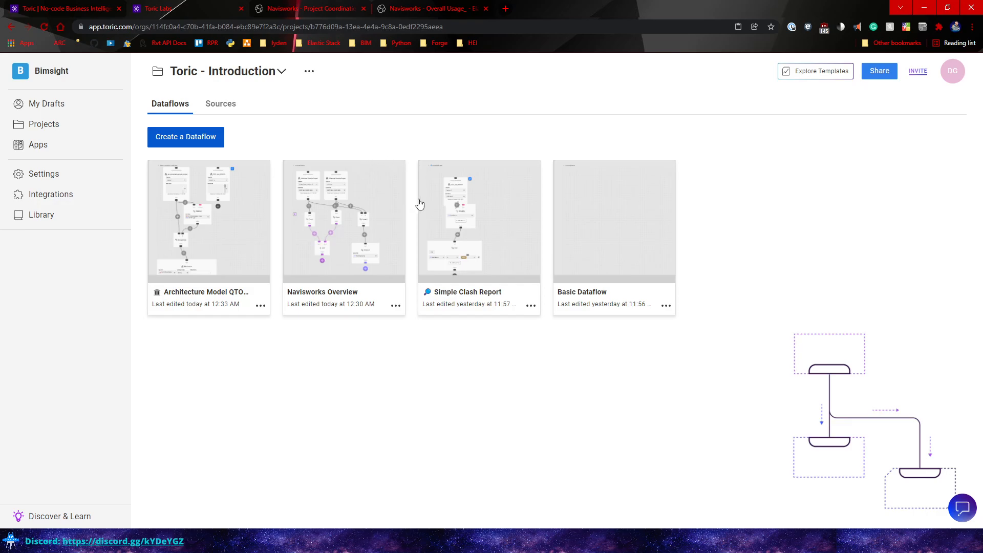
- Open the Simple Clash Report and move its 2022_ice_stadium source node up, clear of the Group By node
click(484, 222)
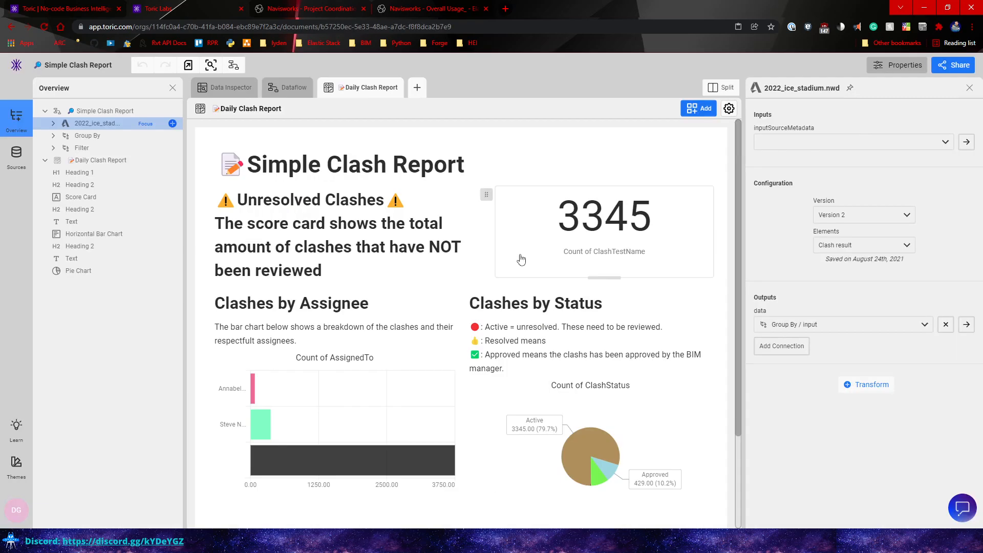
scroll(456, 297, down, 3)
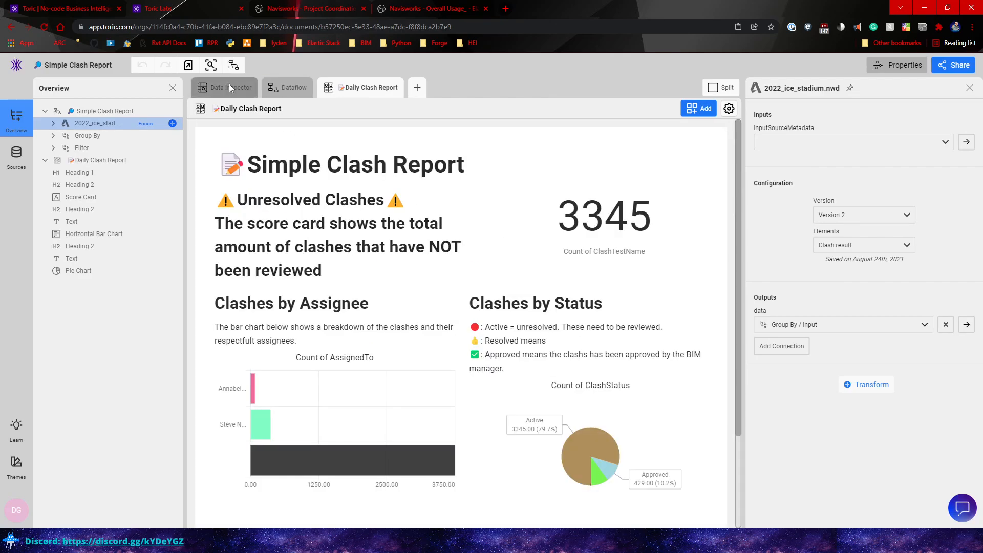
click(229, 85)
click(289, 88)
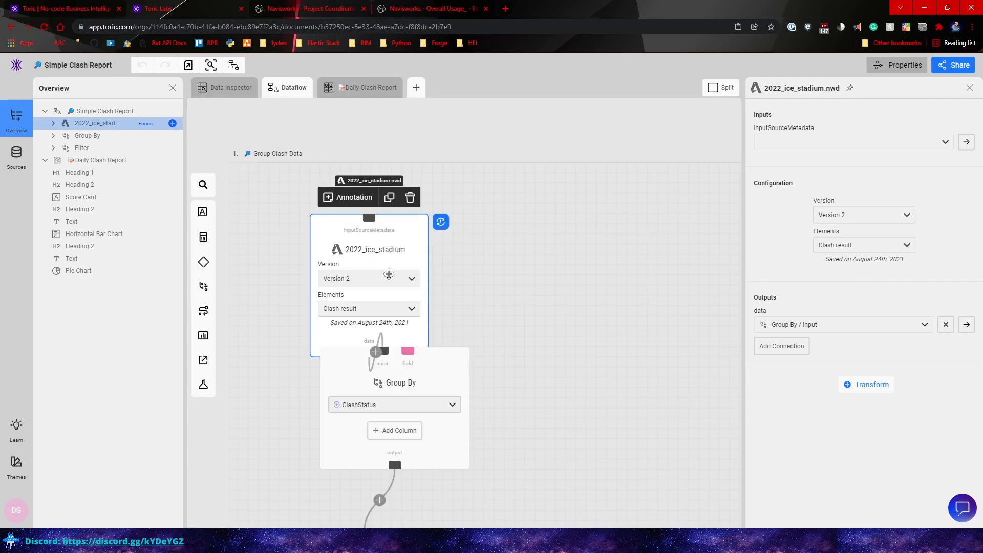
drag(395, 222, 395, 202)
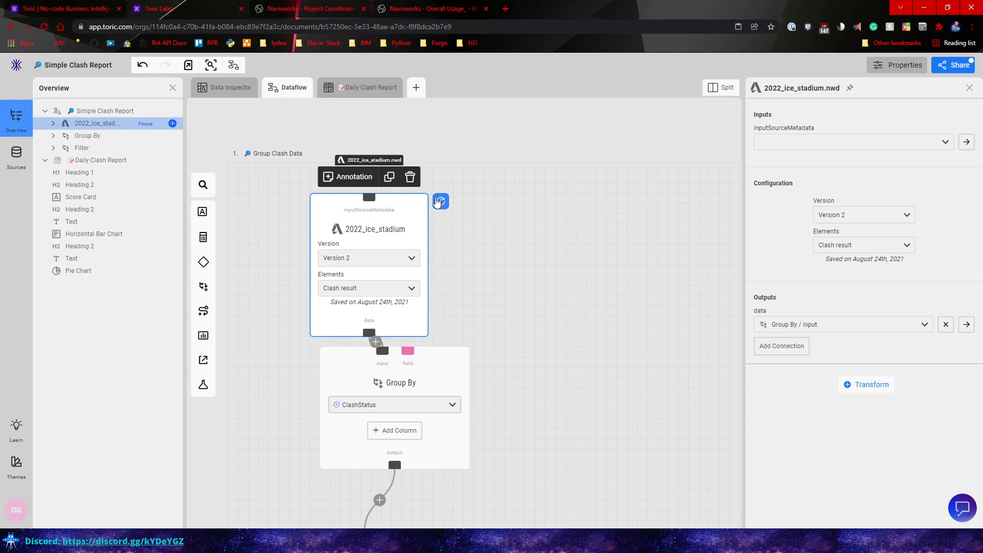
- Review the Daily Clash Report's score card and charts, and check the project's source list and the overview
click(353, 85)
scroll(522, 281, down, 1)
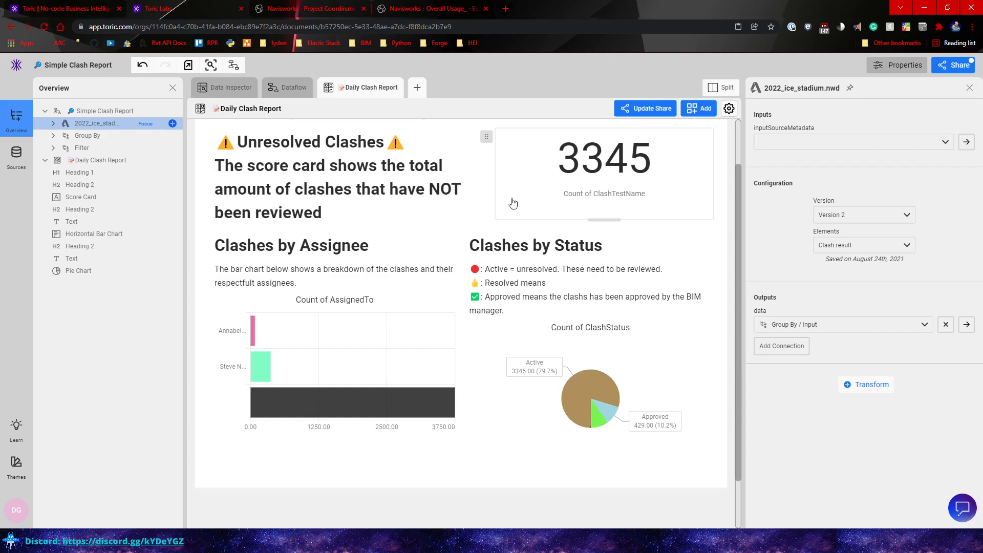
scroll(520, 238, up, 2)
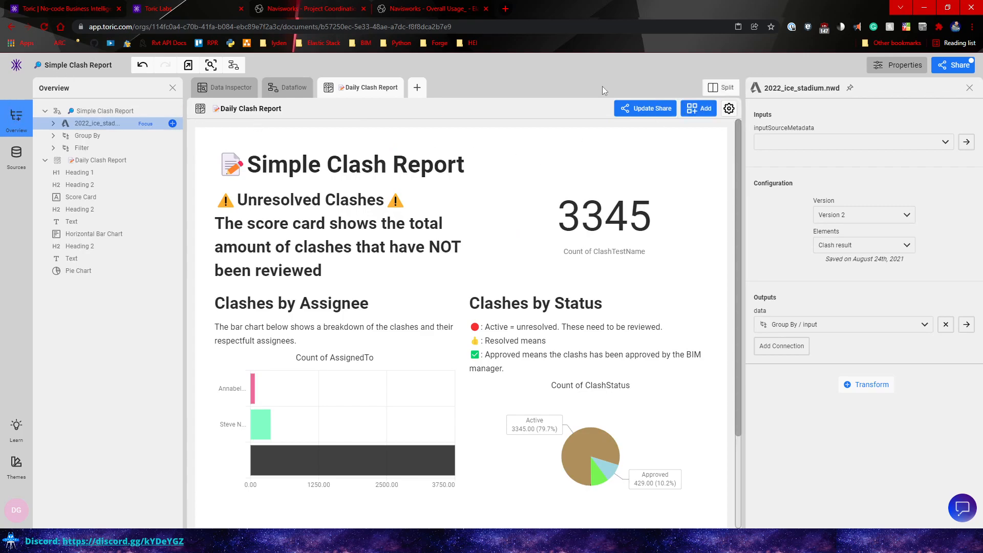
click(16, 155)
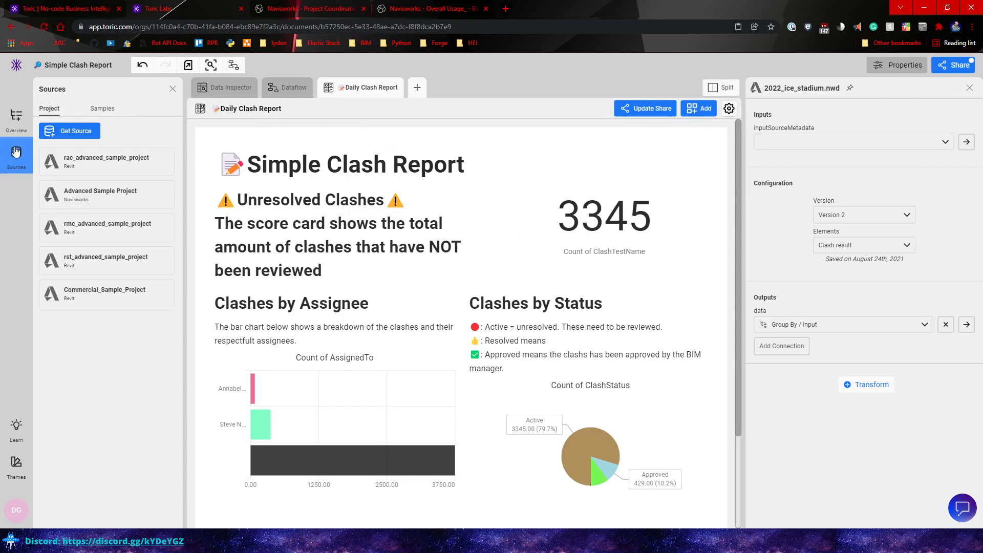
click(12, 123)
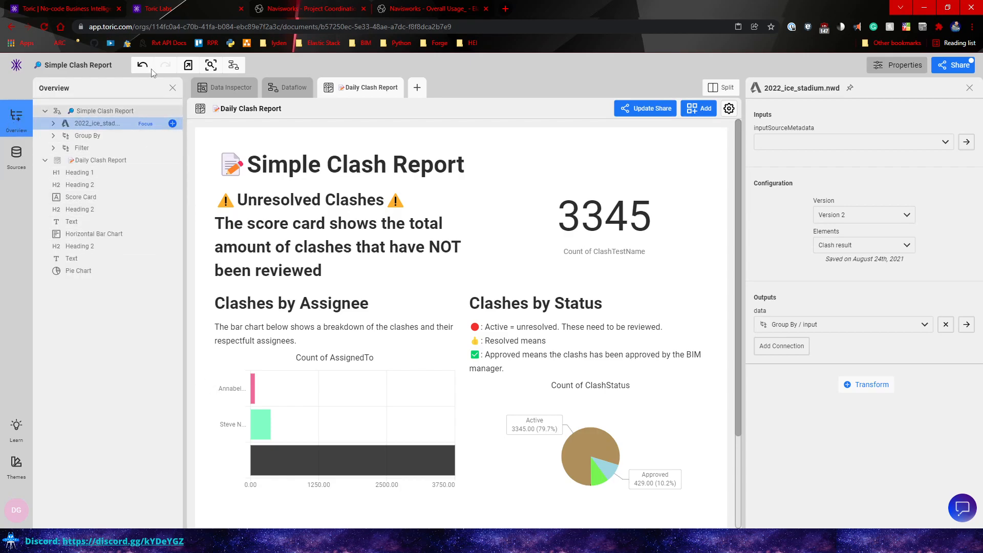
- Return to the Toric - Introduction project and open its Basic Dataflow
click(15, 67)
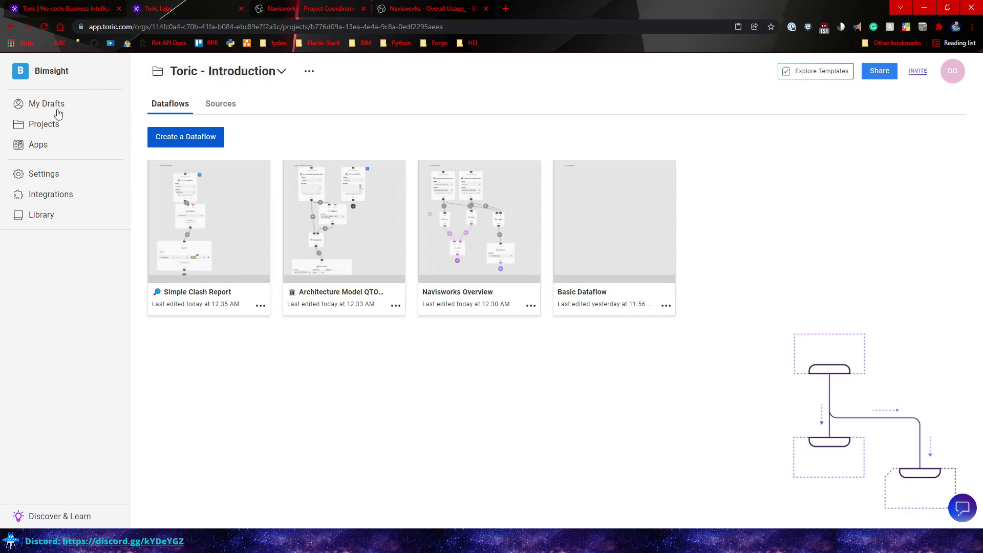
click(52, 126)
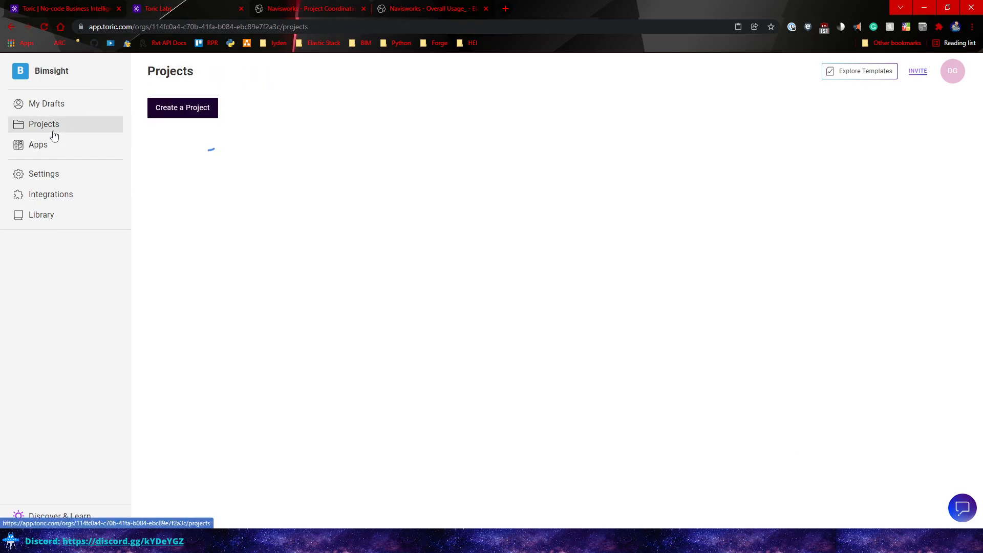
click(10, 27)
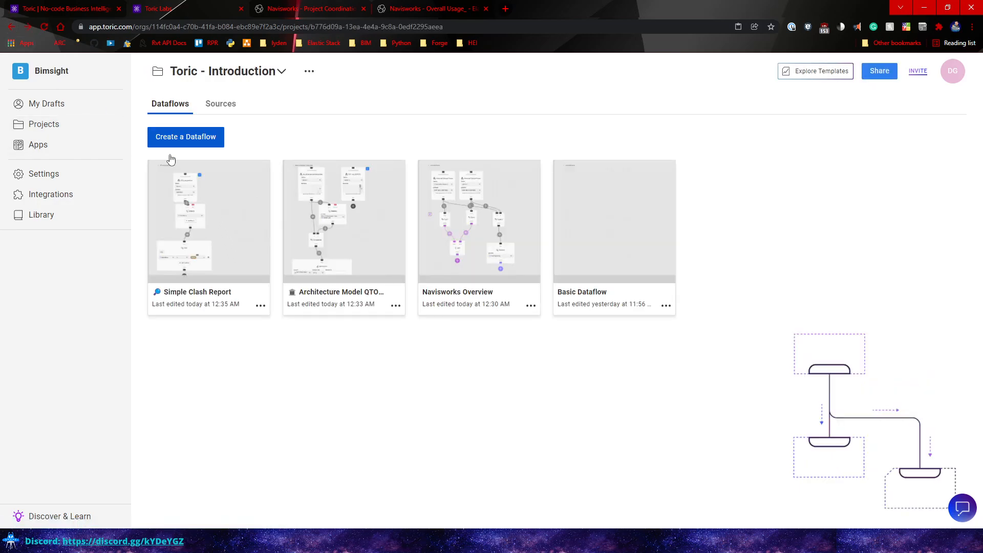
click(228, 105)
click(169, 102)
click(629, 252)
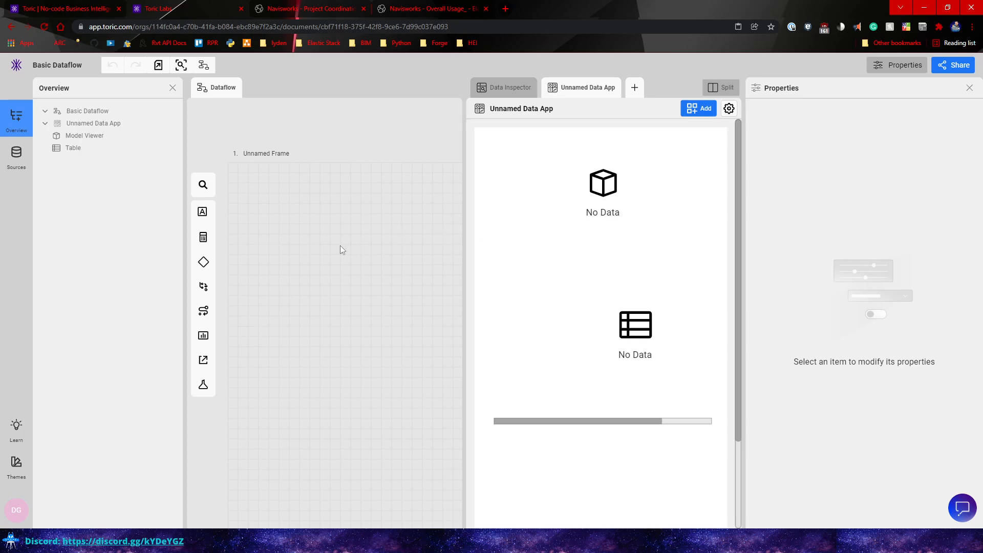
- Add the rac_advanced_sample_project Revit source to the Basic Dataflow and view its available versions without changing the version
click(15, 154)
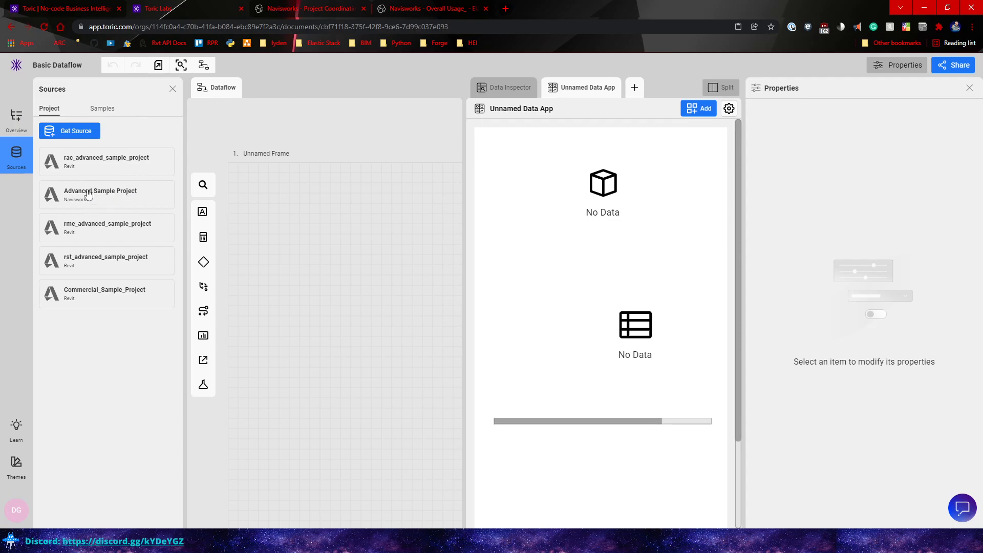
click(90, 165)
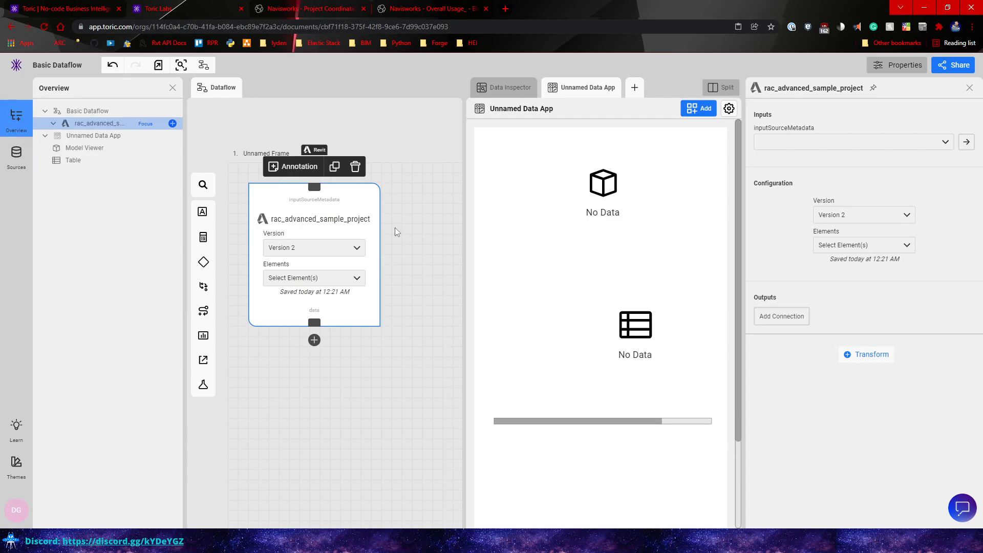
click(323, 250)
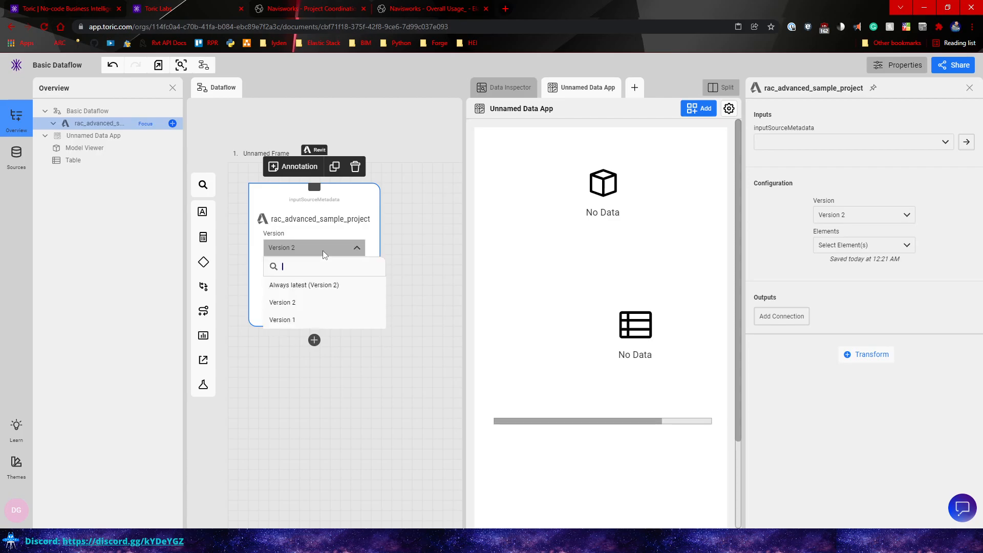
click(260, 282)
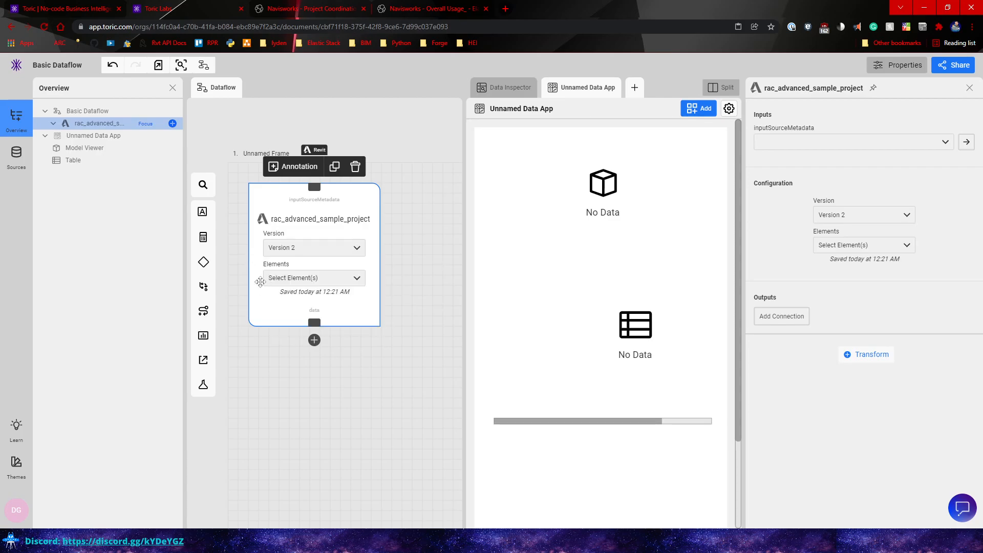
- Select the Potted Plant(GenericModel), PropertyLines and Parking elements in the rac_advanced_sample_project source node
click(347, 278)
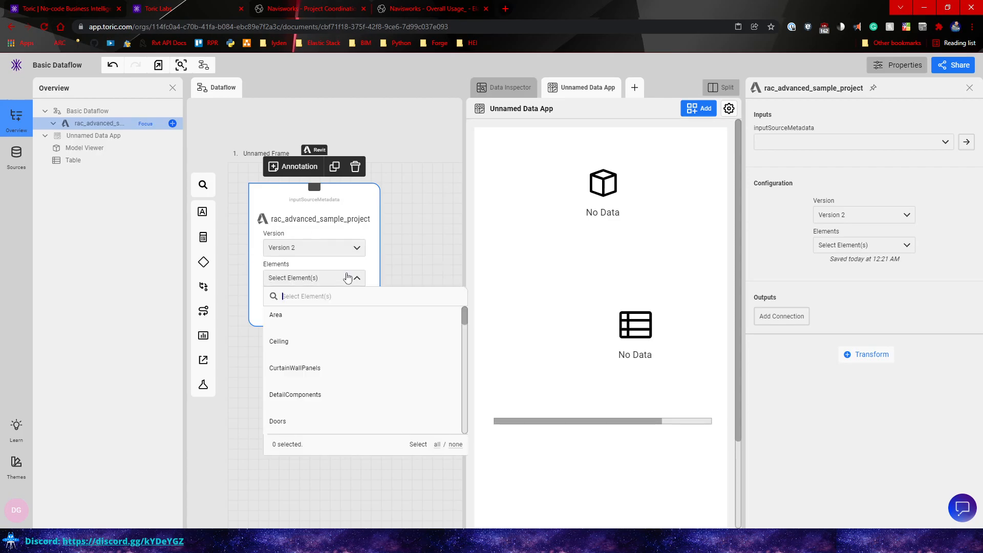
scroll(349, 352, down, 10)
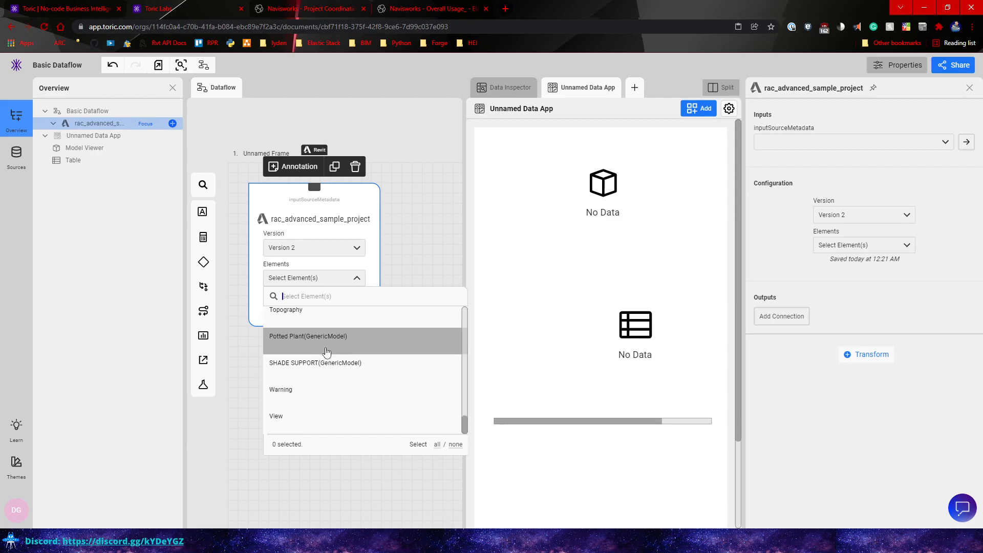
click(319, 341)
scroll(307, 318, up, 3)
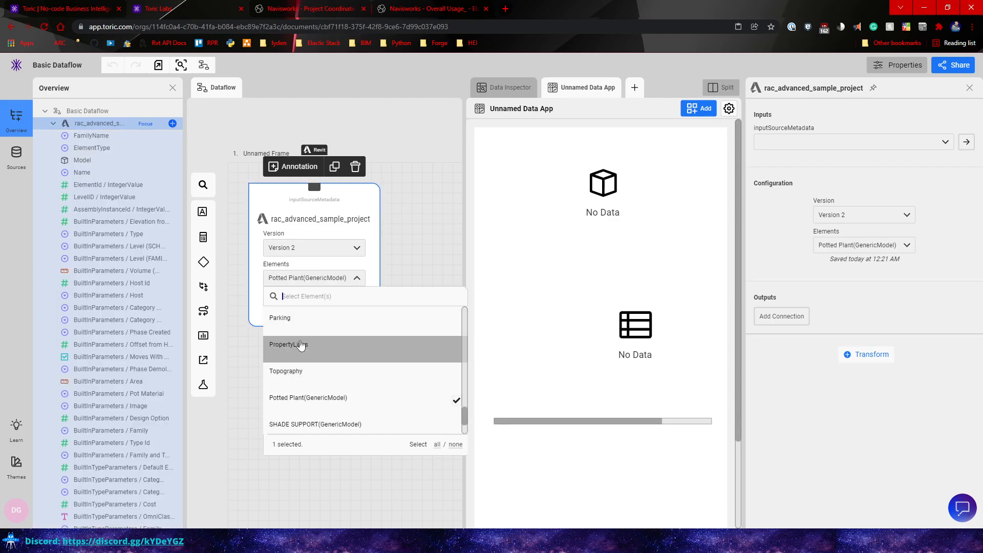
click(303, 345)
click(299, 332)
scroll(313, 362, up, 2)
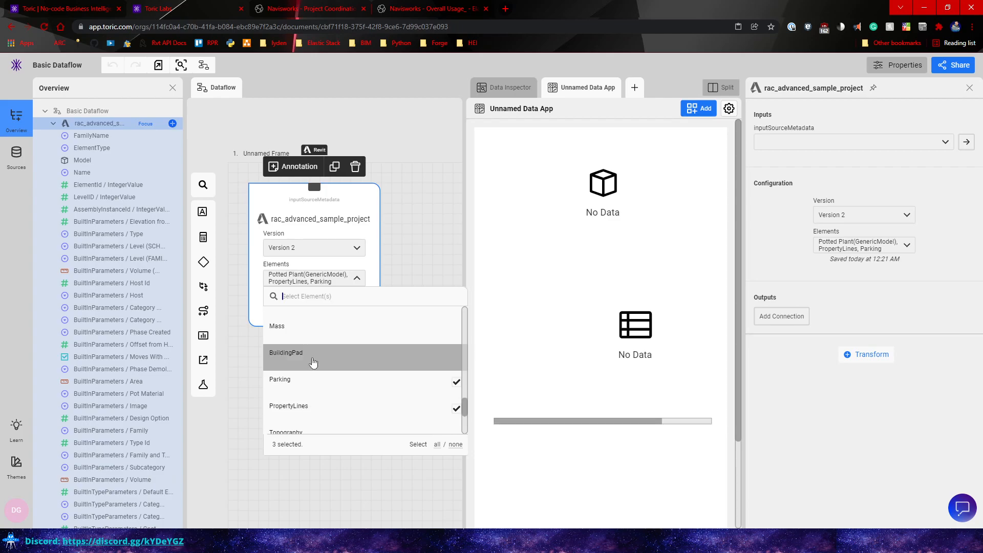
scroll(314, 372, down, 2)
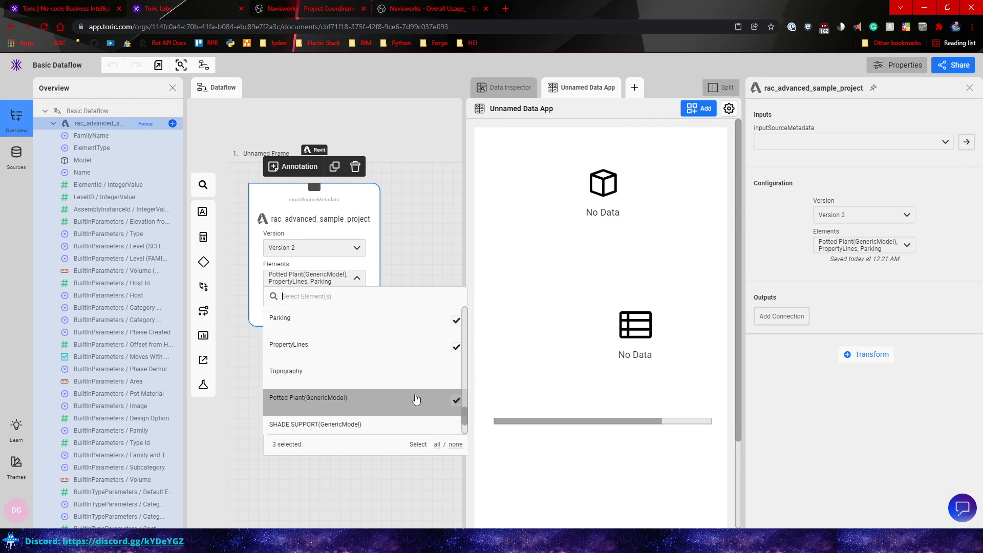
- Select all element categories for the rac_advanced_sample_project source node
click(438, 445)
scroll(391, 377, up, 2)
scroll(390, 377, down, 4)
click(427, 251)
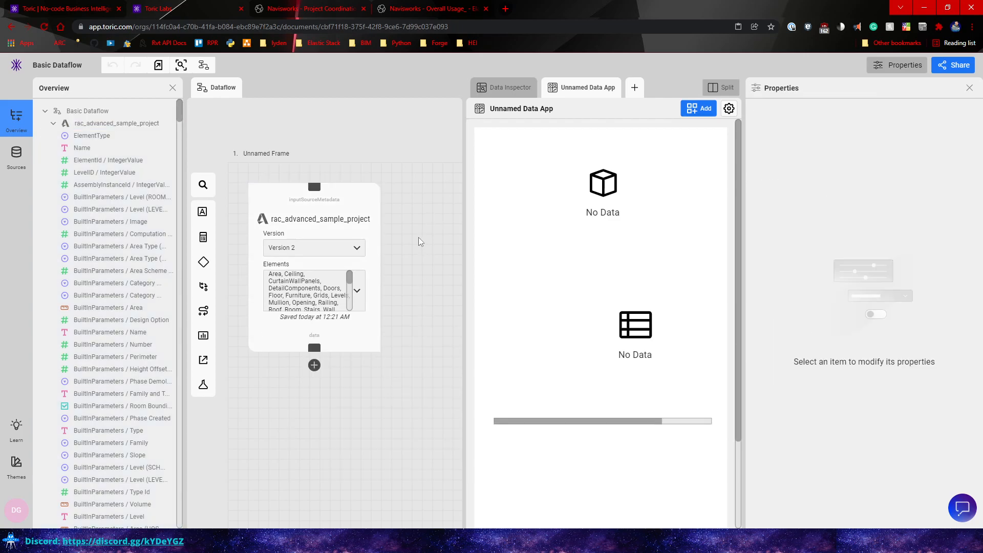
- Add a Breakout transform node connected to the data output of the rac_advanced_sample_project source
scroll(388, 259, down, 3)
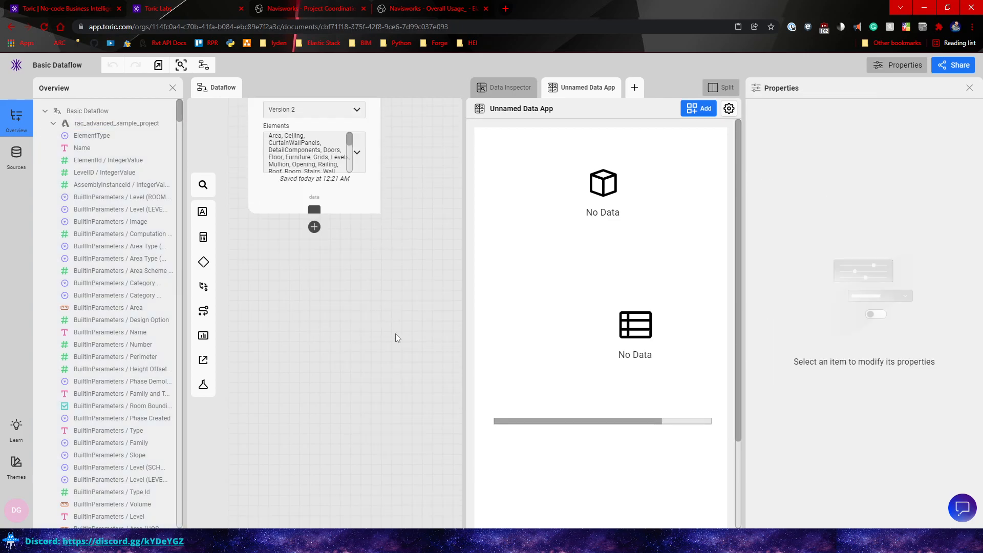
right_click(342, 278)
click(311, 300)
scroll(328, 318, up, 2)
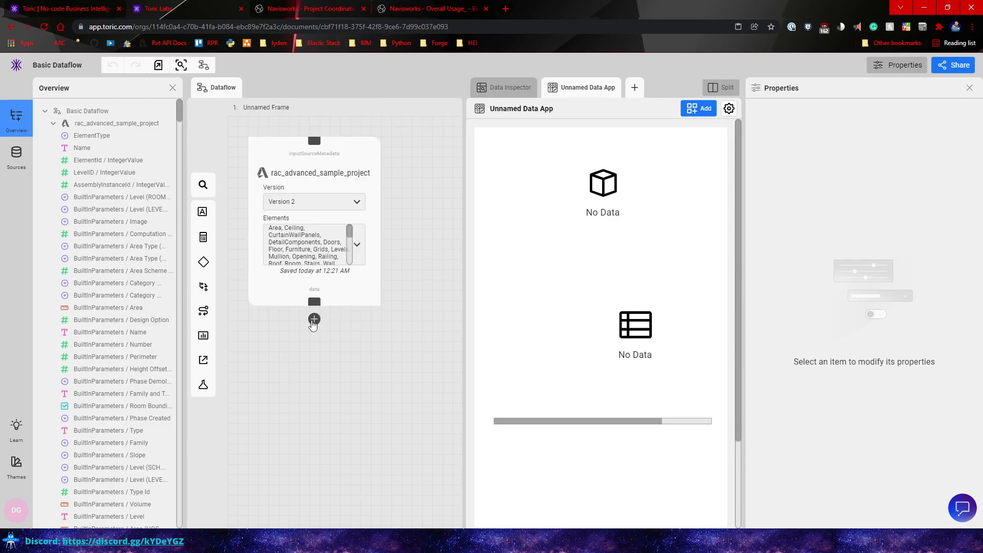
click(314, 321)
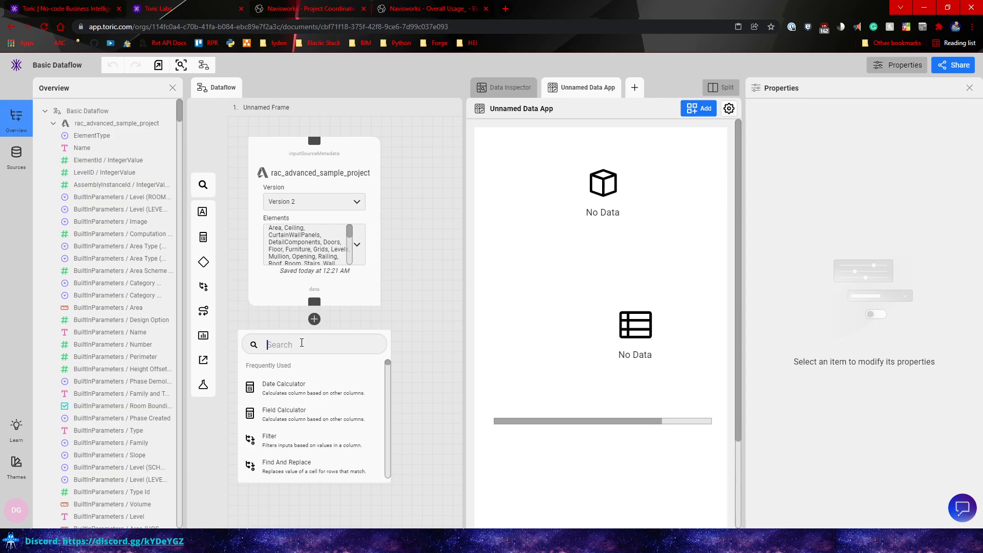
text(bre)
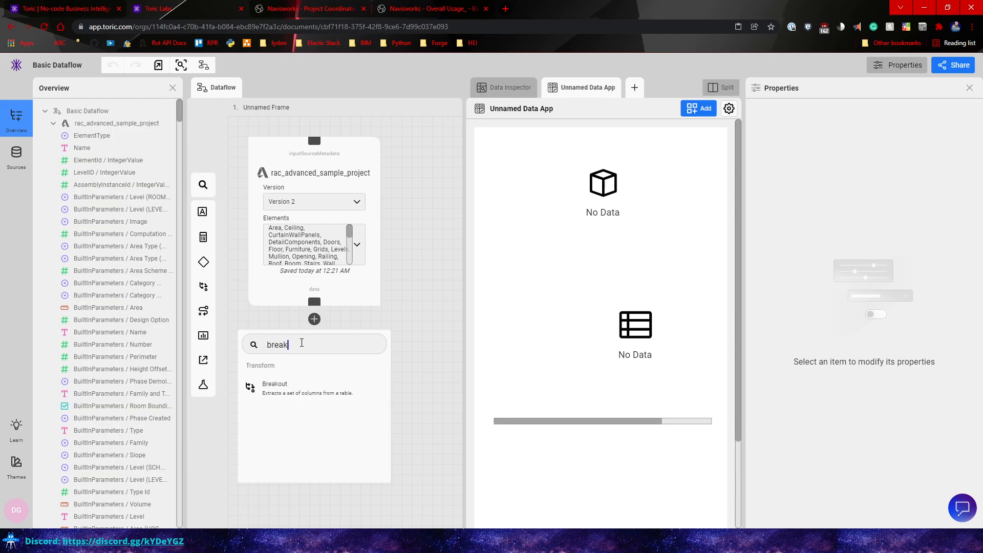
text(ak)
click(374, 388)
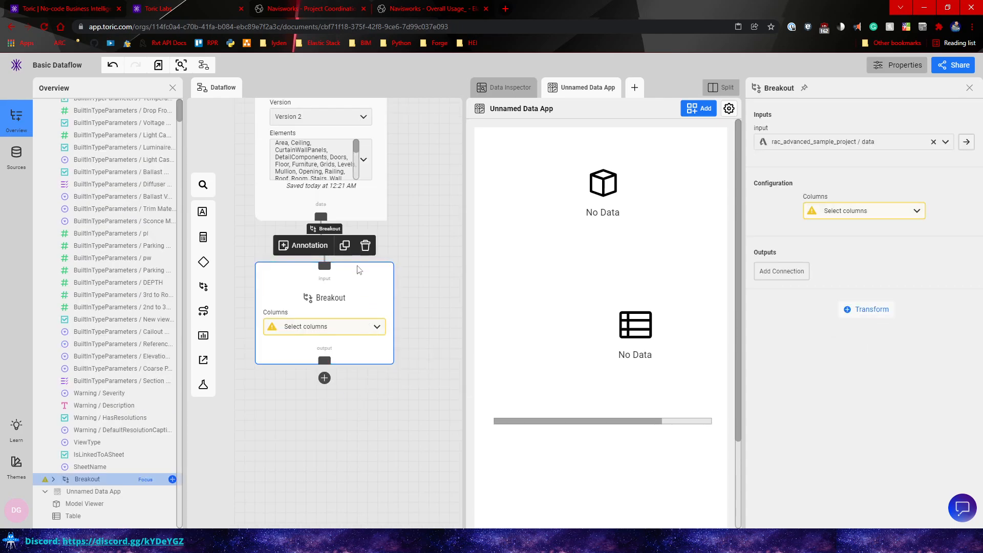
- Move the Breakout node lower in the dataflow to widen the gap below the source node
drag(378, 309, 383, 332)
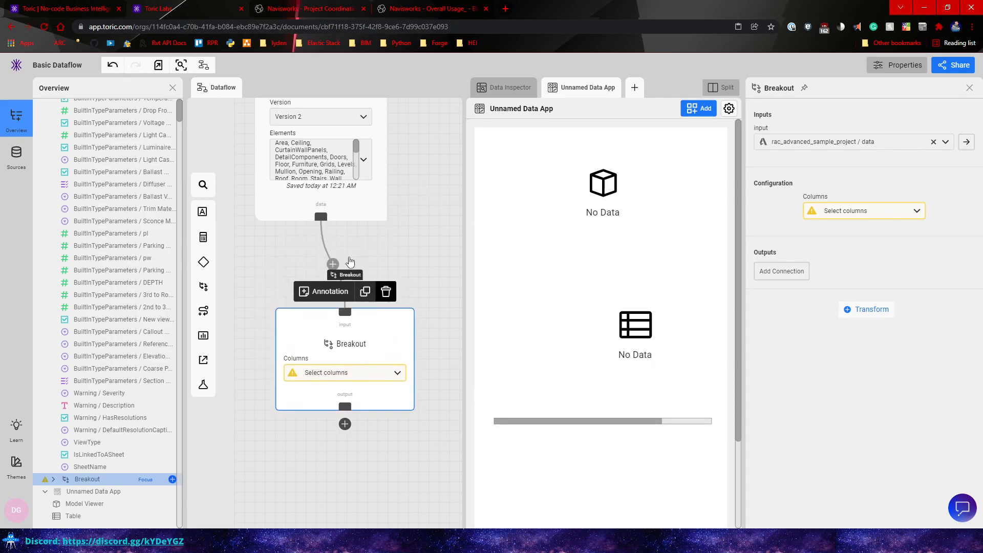
click(435, 256)
scroll(386, 192, up, 3)
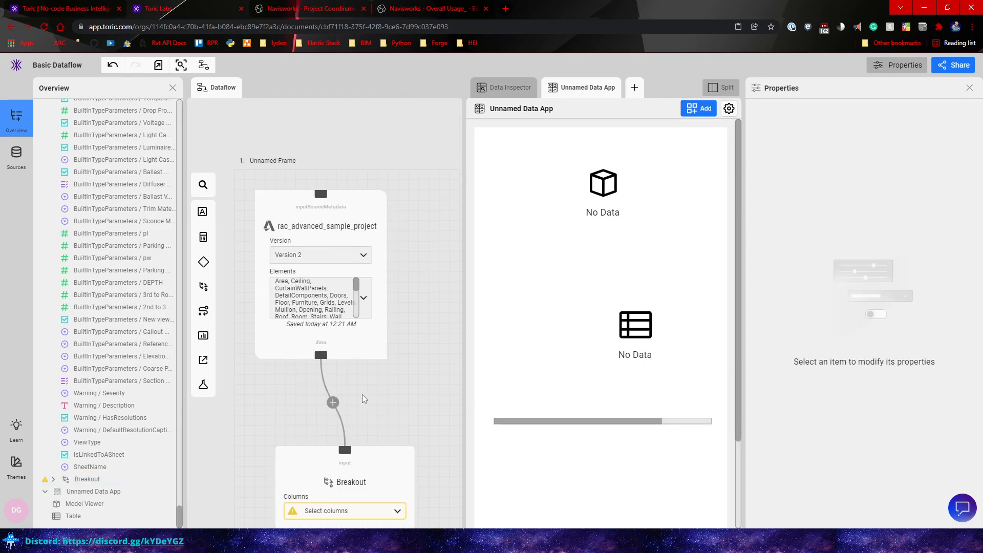
drag(320, 354, 565, 141)
scroll(615, 176, down, 3)
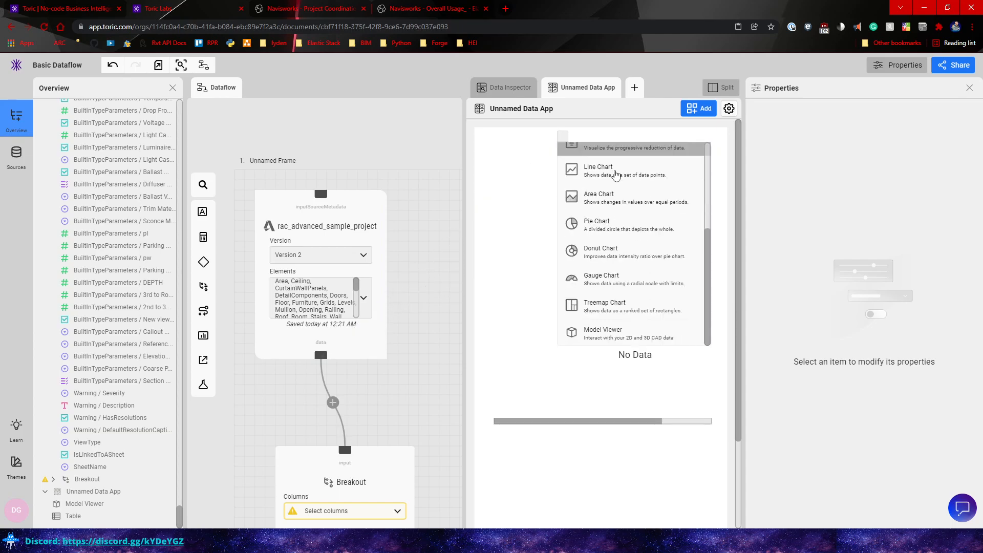
click(401, 161)
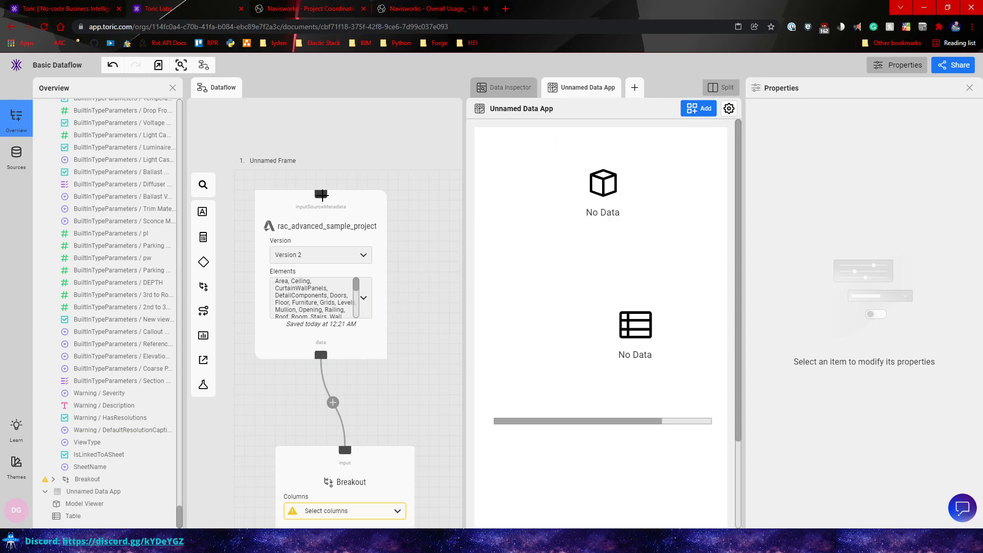
- Try to add a Source Selector to the data app from the source's inputSourceMetadata connector
drag(322, 193, 526, 131)
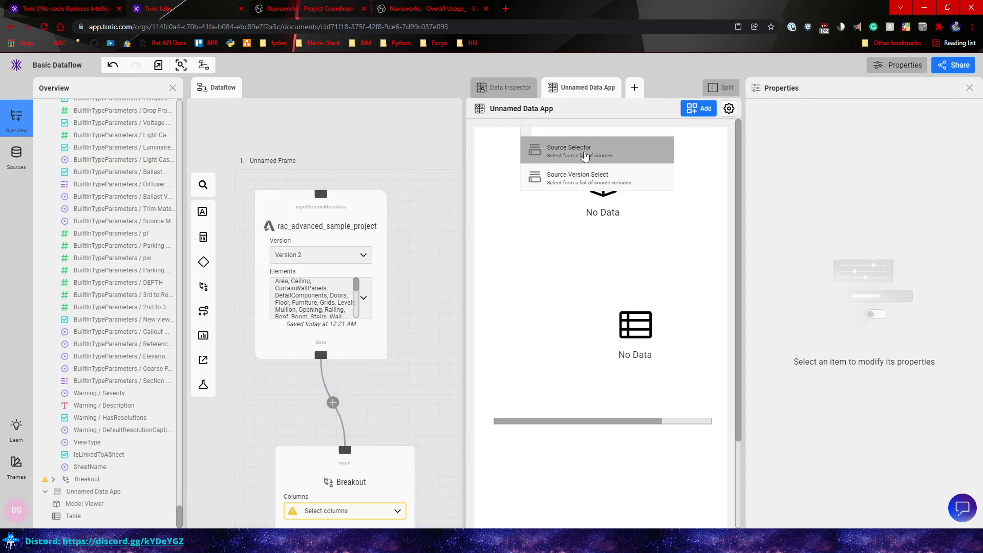
click(585, 156)
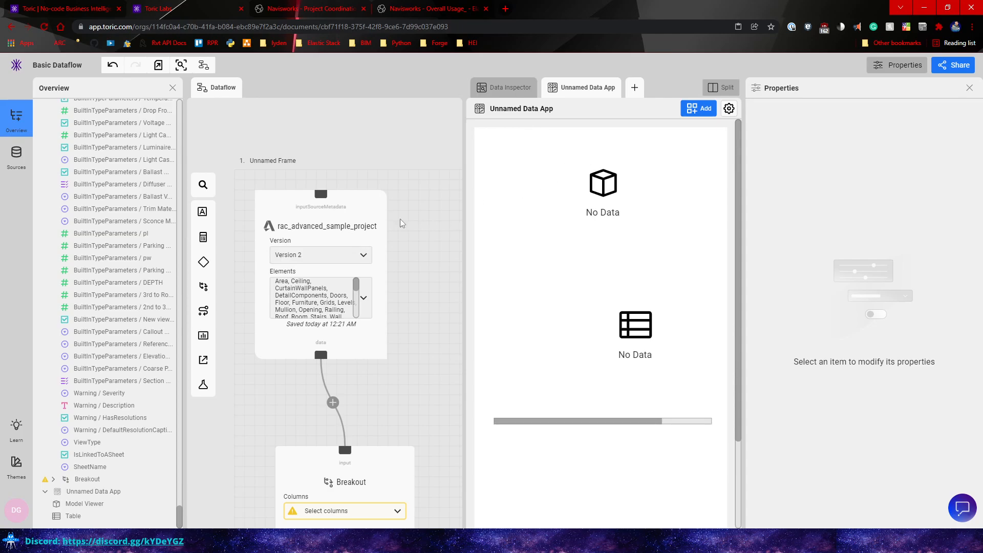
click(351, 261)
click(432, 196)
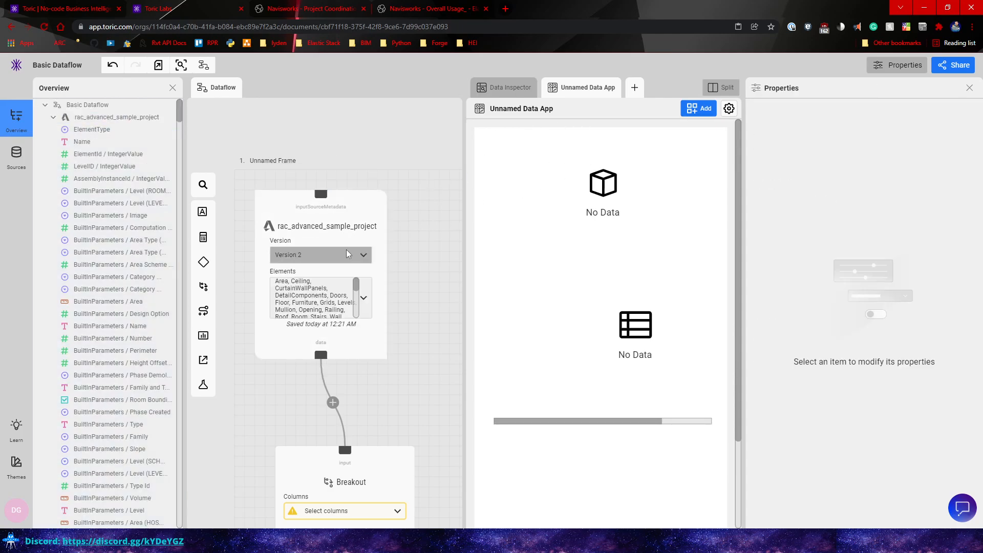
- Add a Source Version Select to the data app from the source's inputSourceMetadata connector and open its version list
drag(326, 194, 512, 137)
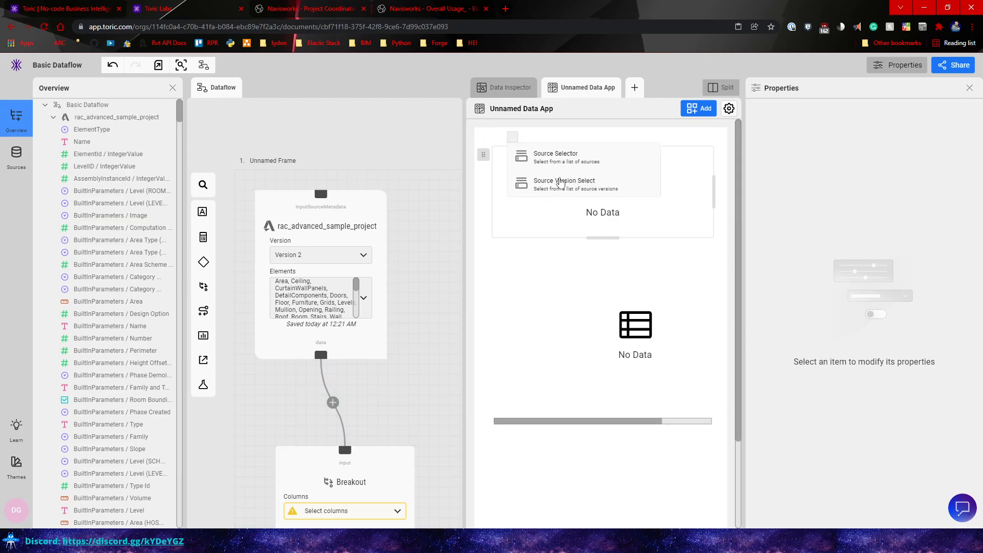
click(570, 188)
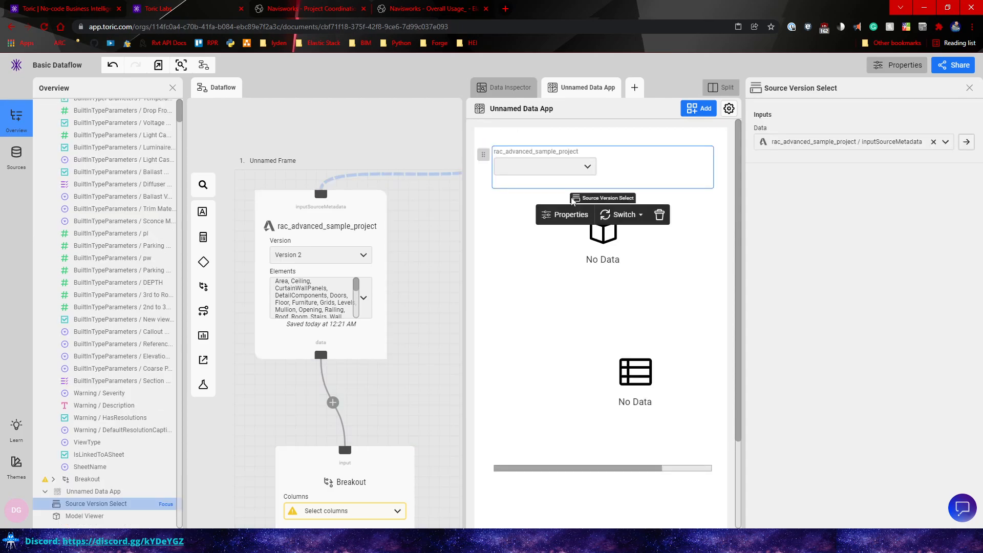
click(589, 167)
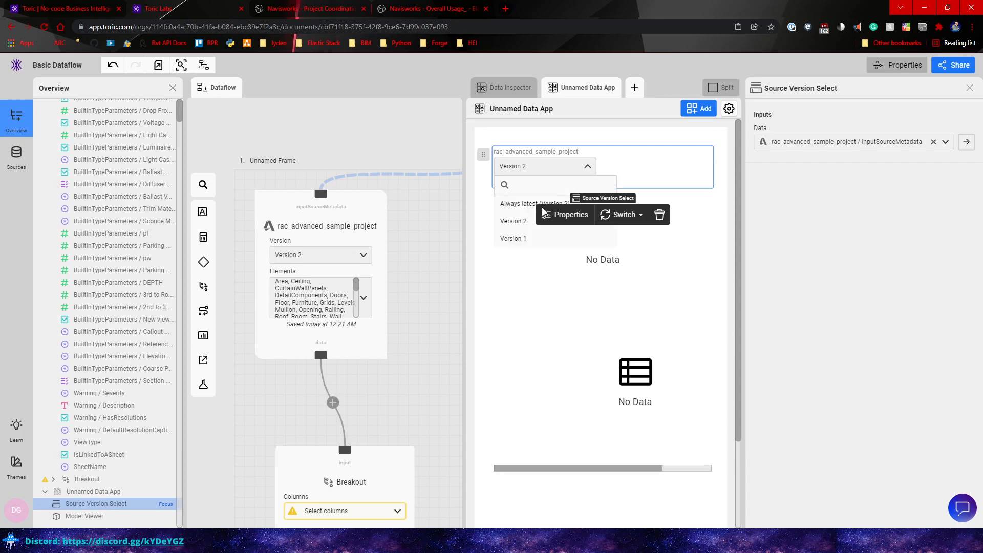
click(416, 197)
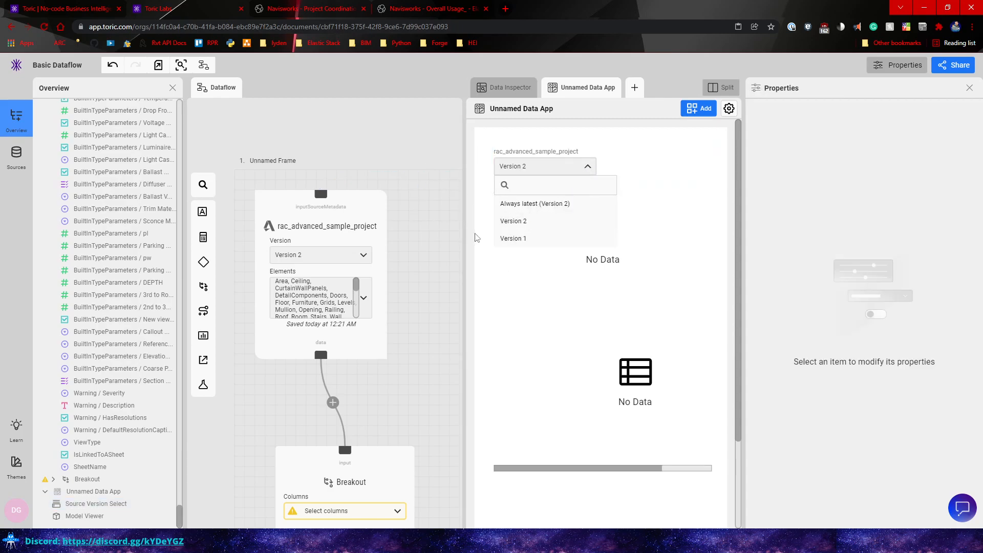
- Connect the data output of rac_advanced_sample_project to the empty Table in the data app and look through its rows
drag(321, 355, 568, 342)
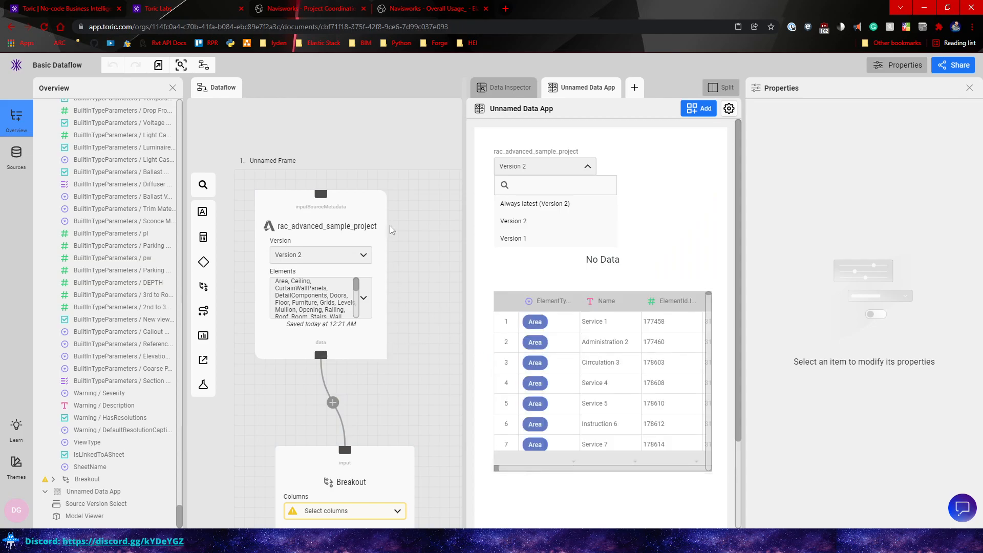
scroll(450, 357, down, 2)
scroll(630, 371, down, 10)
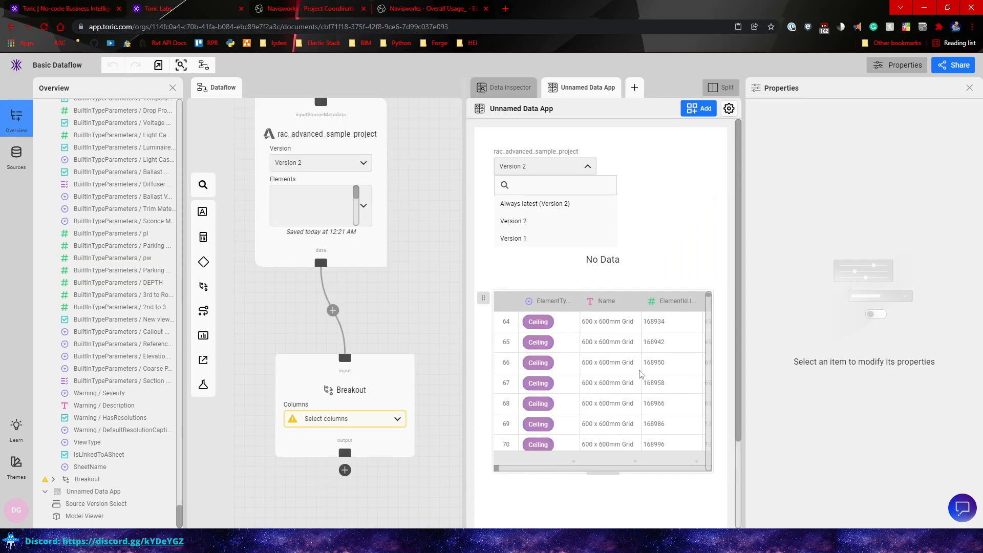
scroll(629, 372, up, 10)
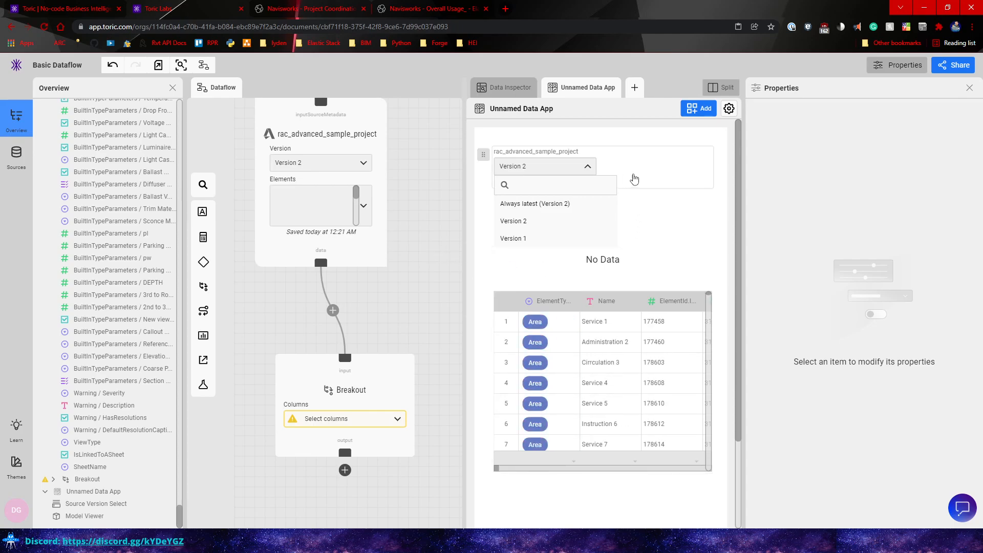
- Connect the source's data output to the empty Model Viewer and close the version list of the Source Version Select
drag(321, 354, 640, 264)
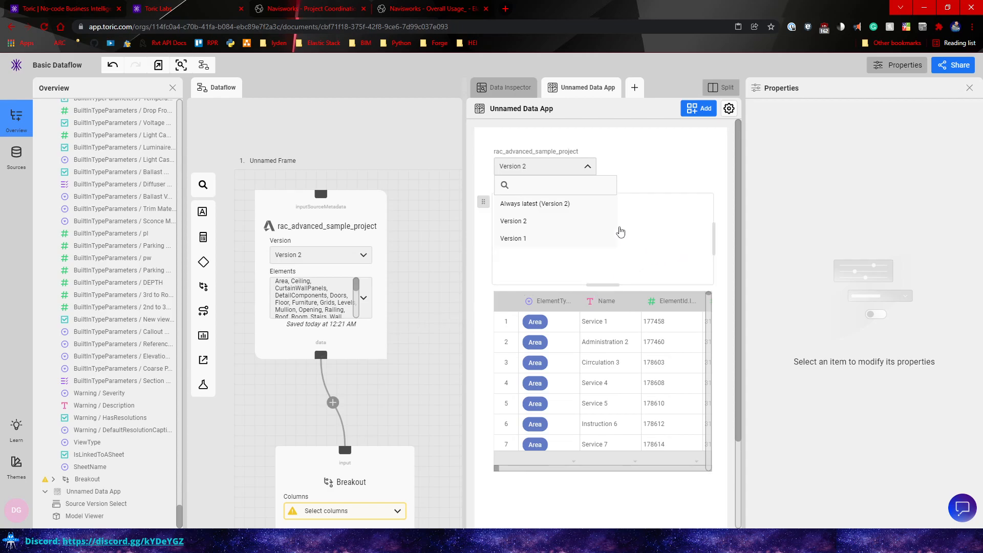
click(590, 168)
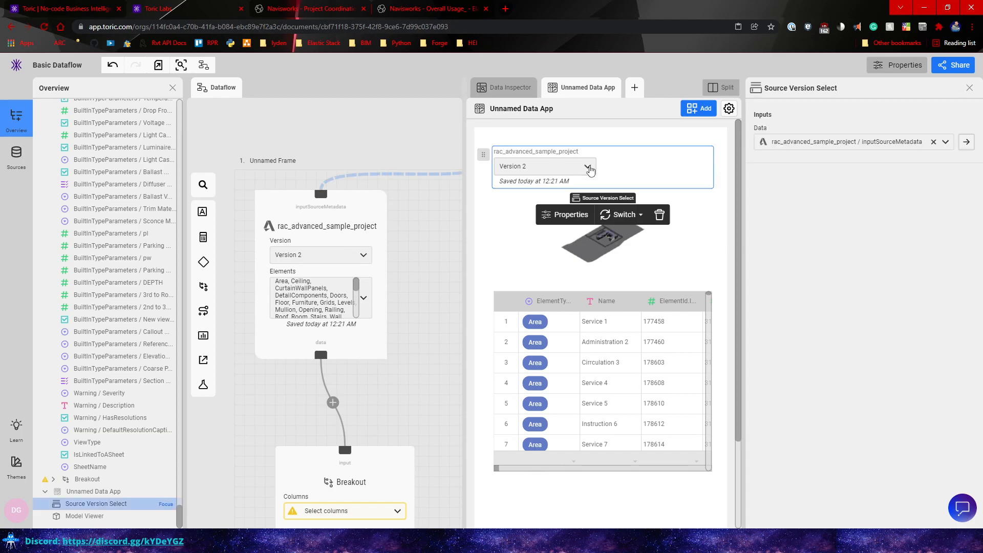
click(403, 134)
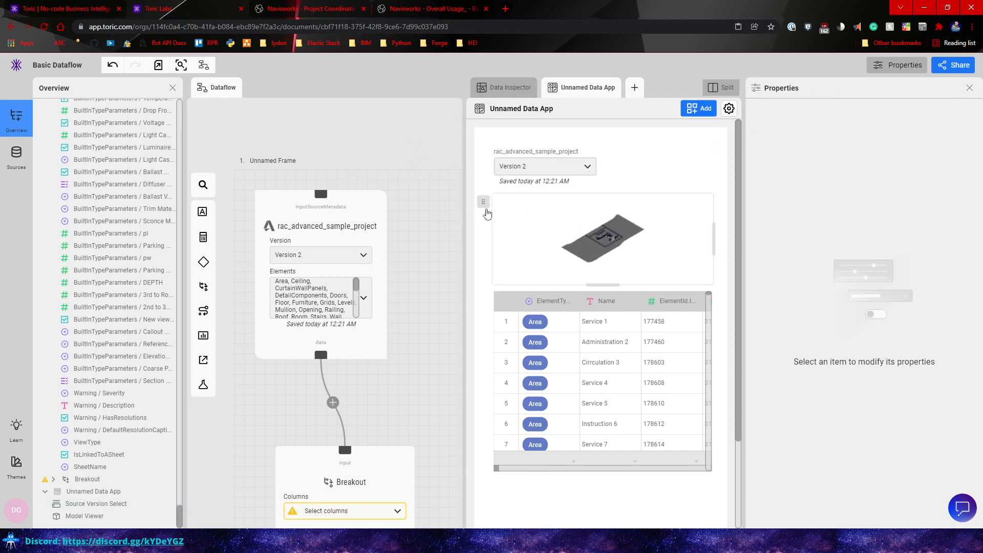
- Delete the Model Viewer from the data app and add a new one from the source's data output, between the version selector and the table
click(571, 271)
key(Delete)
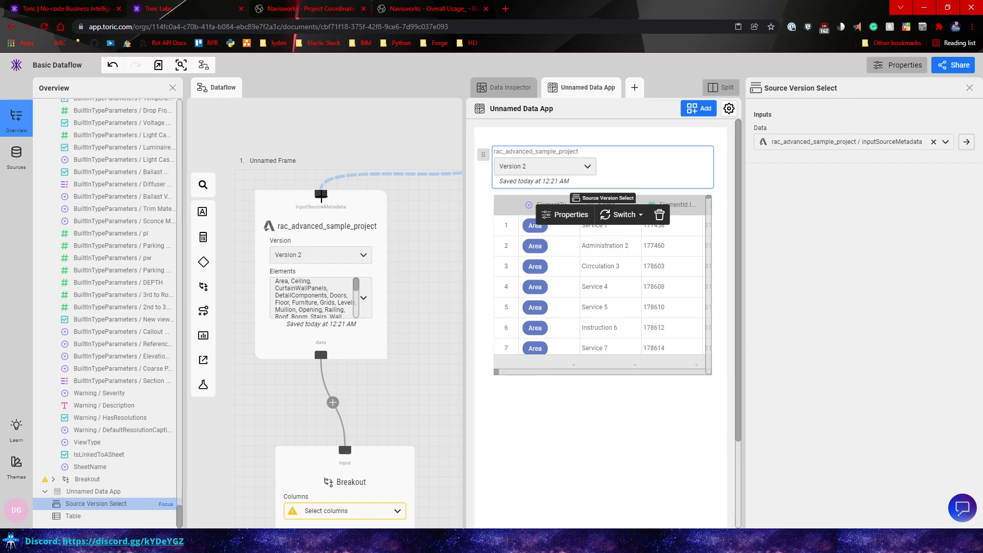
drag(320, 355, 510, 190)
scroll(558, 221, down, 1)
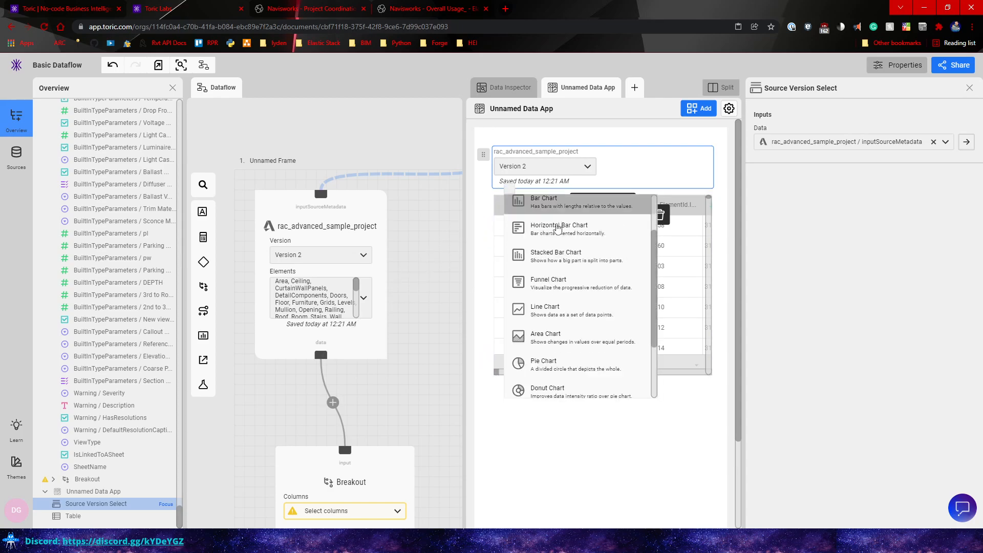
scroll(563, 307, down, 3)
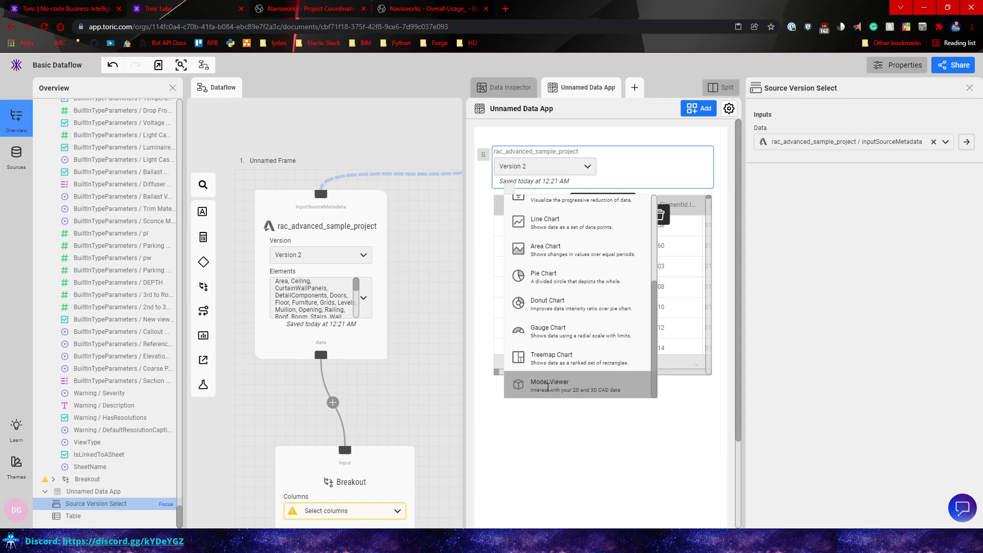
click(551, 388)
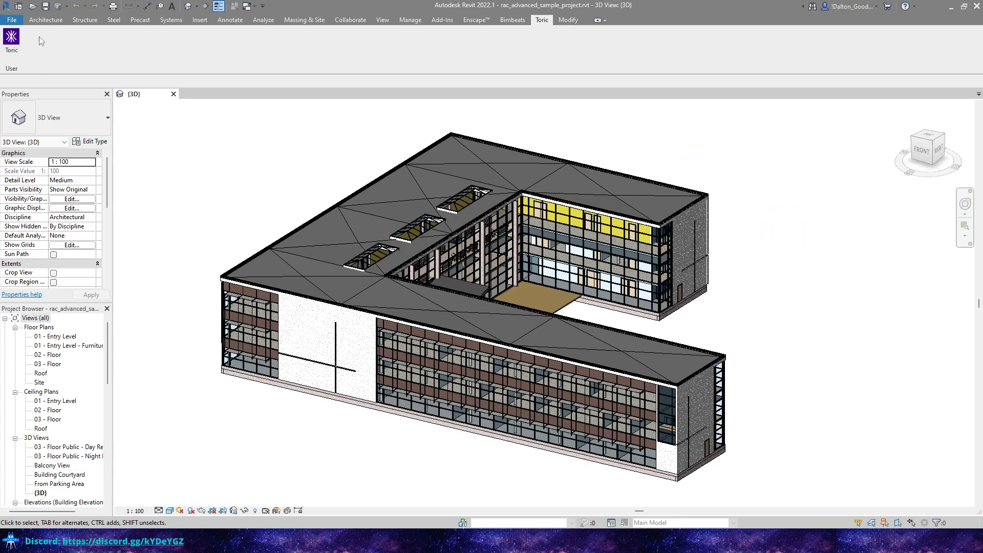
- In Revit, postpone the Toric plugin update, view the Revit 3D Export send option without sending data, and return to the Basic Dataflow
click(11, 40)
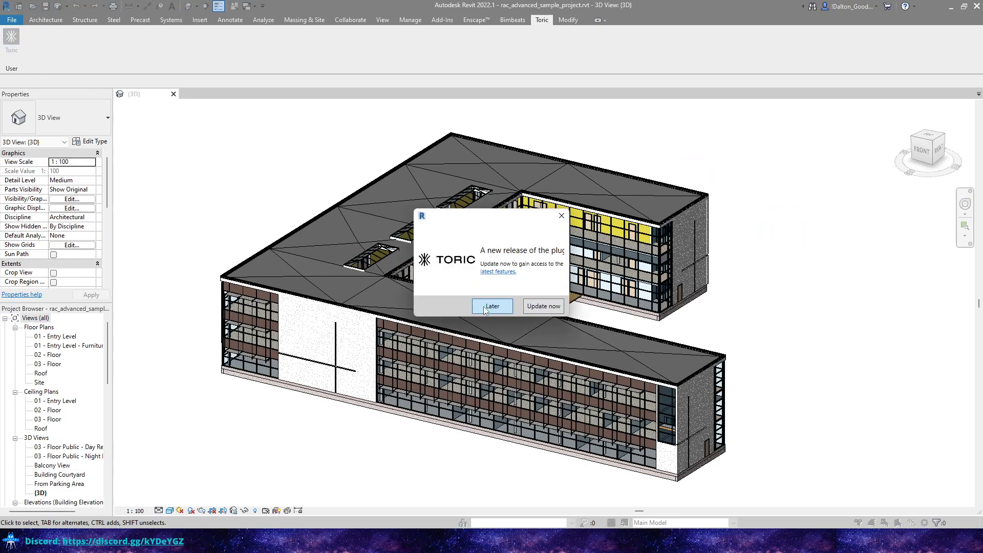
click(485, 308)
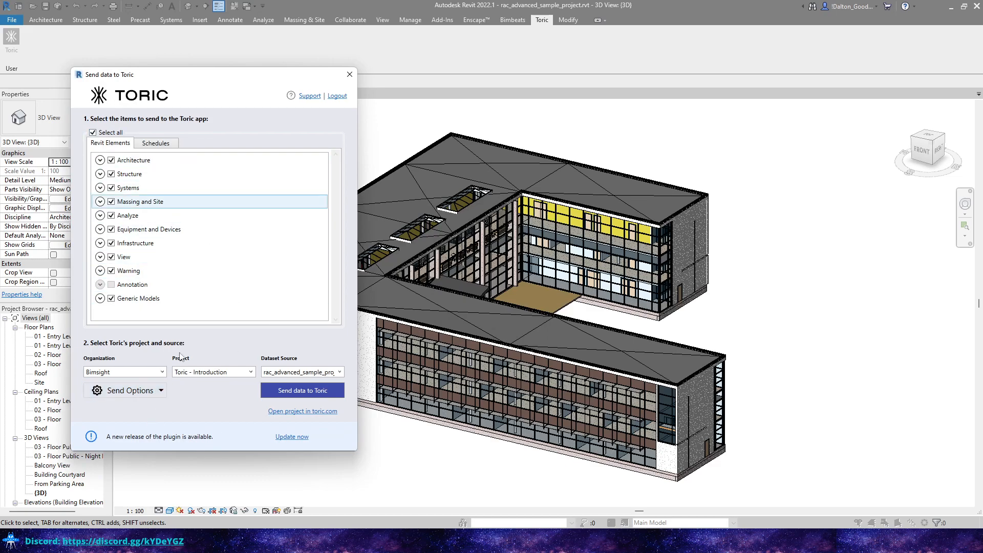
click(161, 391)
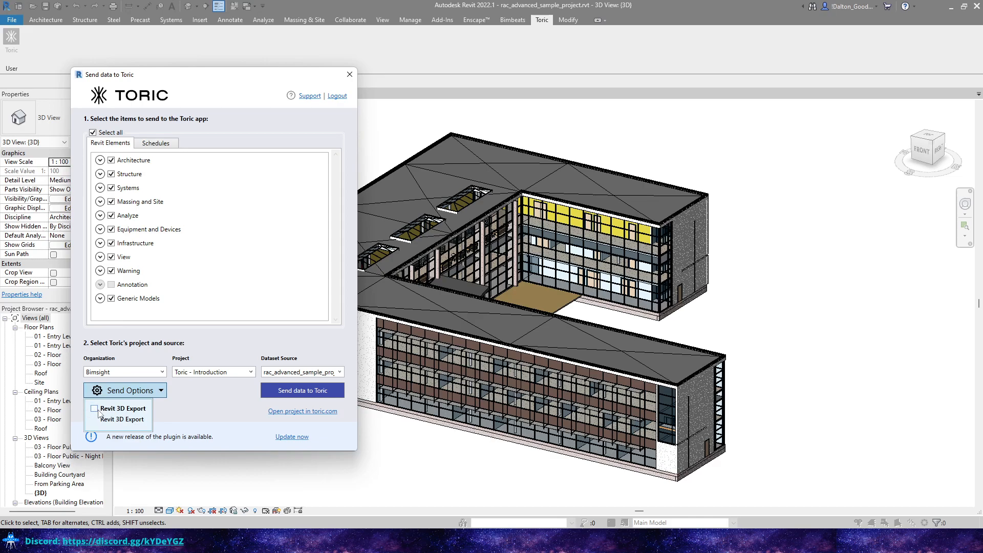
click(350, 74)
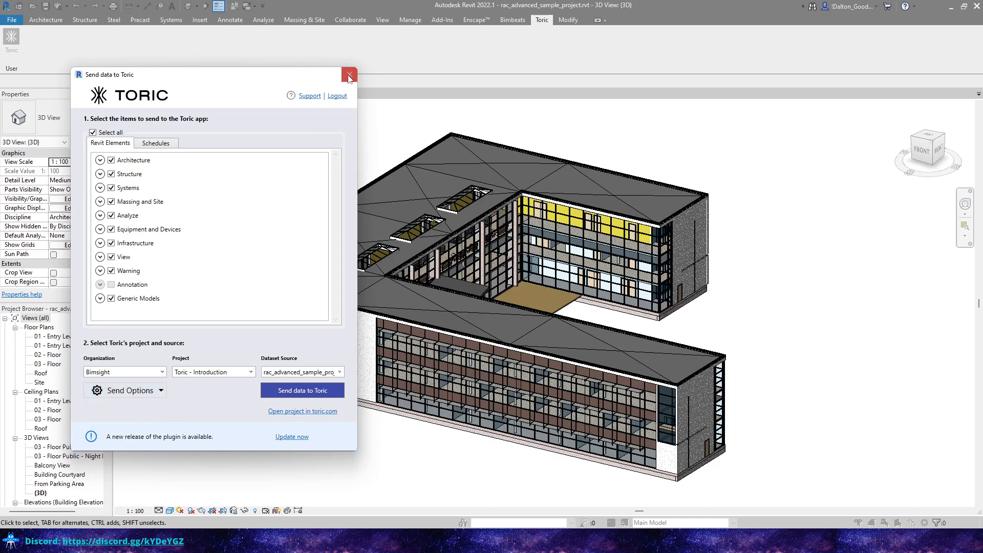
click(350, 74)
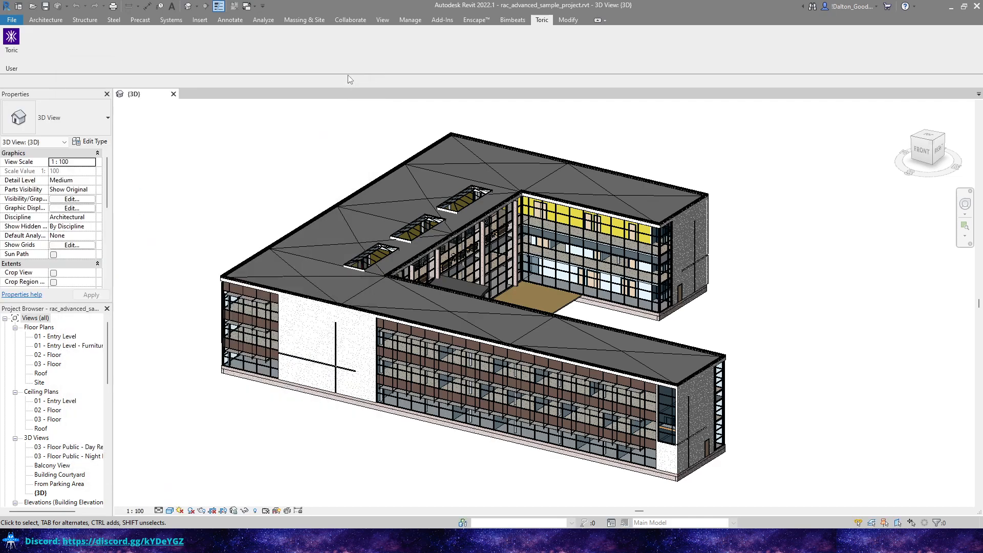
click(951, 6)
click(415, 187)
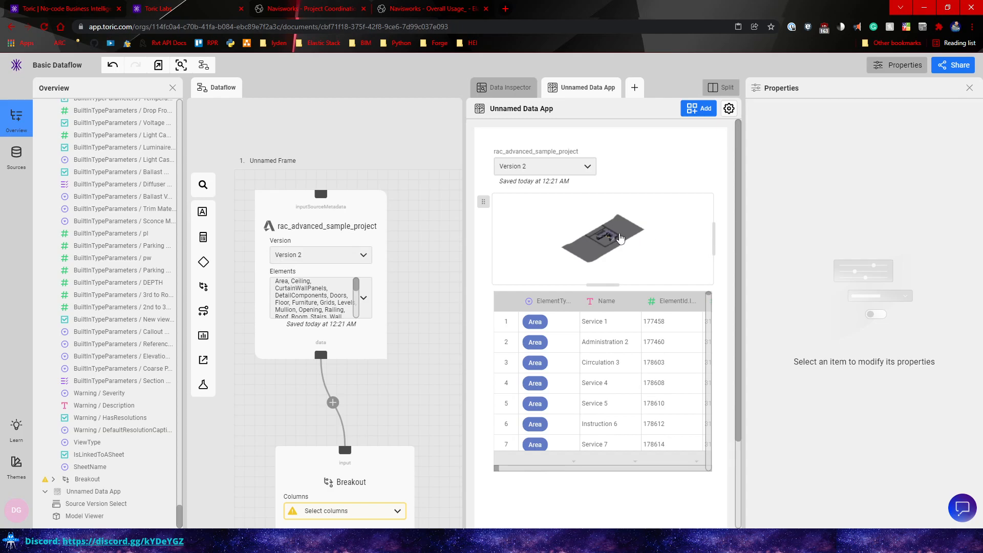
- Enlarge the building in the Model Viewer and hide the properties to widen the data app
scroll(617, 247, up, 6)
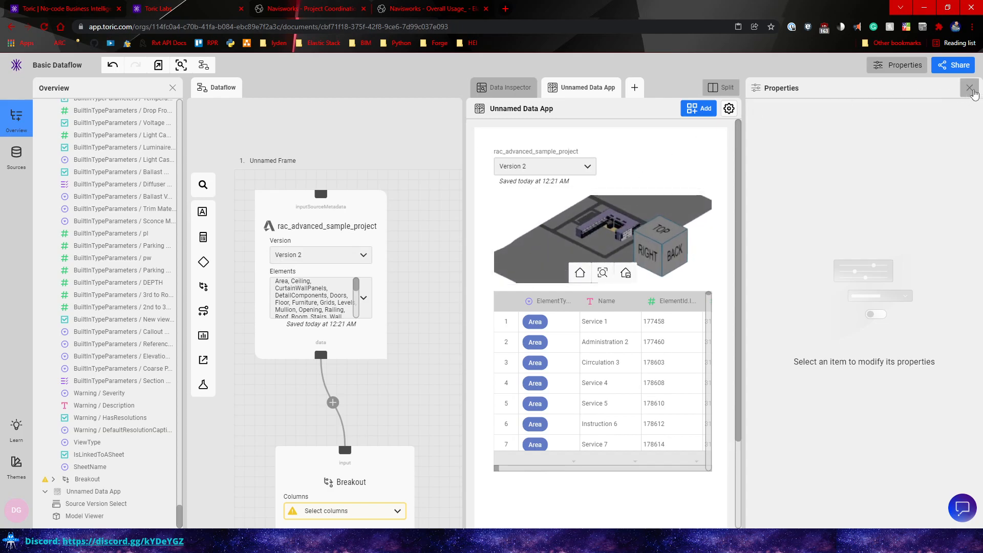
click(970, 88)
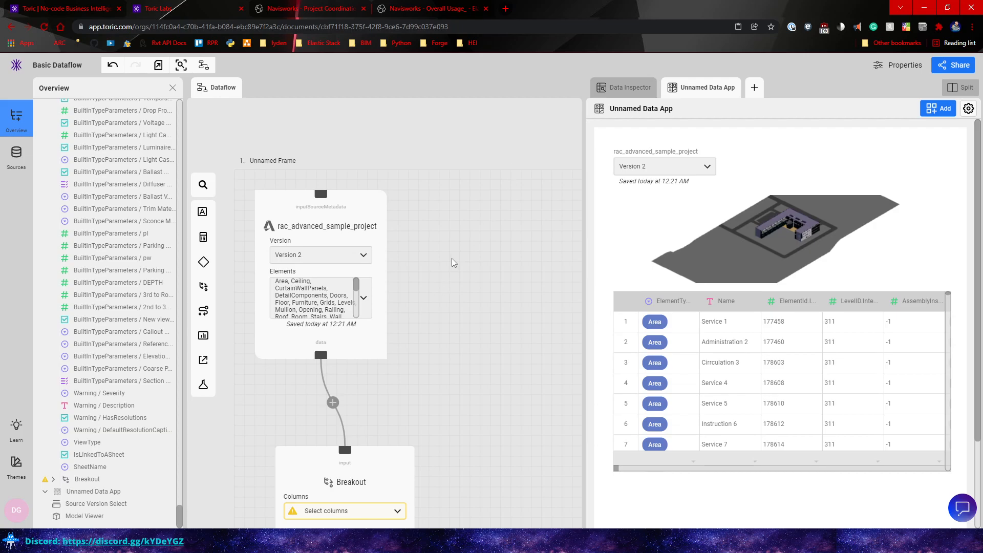
scroll(453, 260, down, 2)
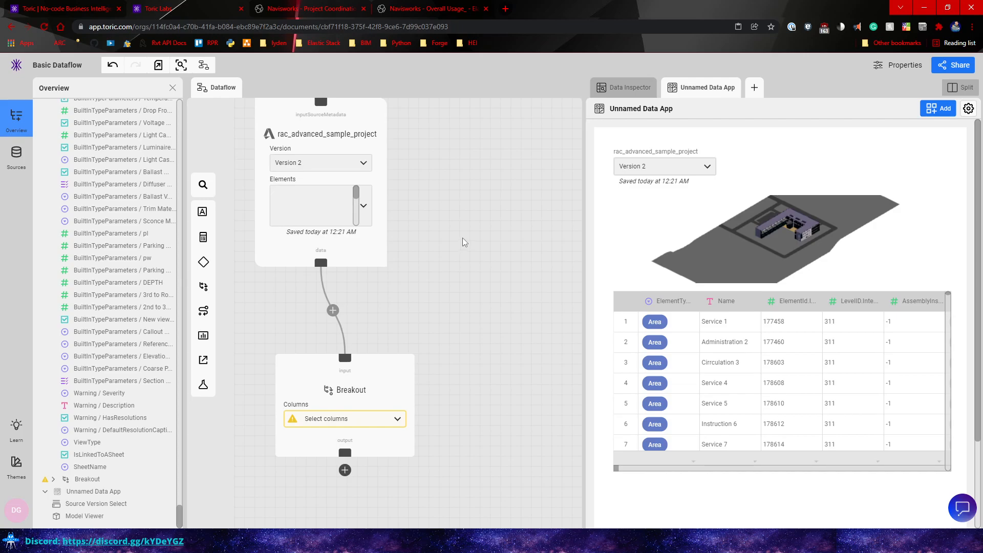
scroll(465, 242, up, 1)
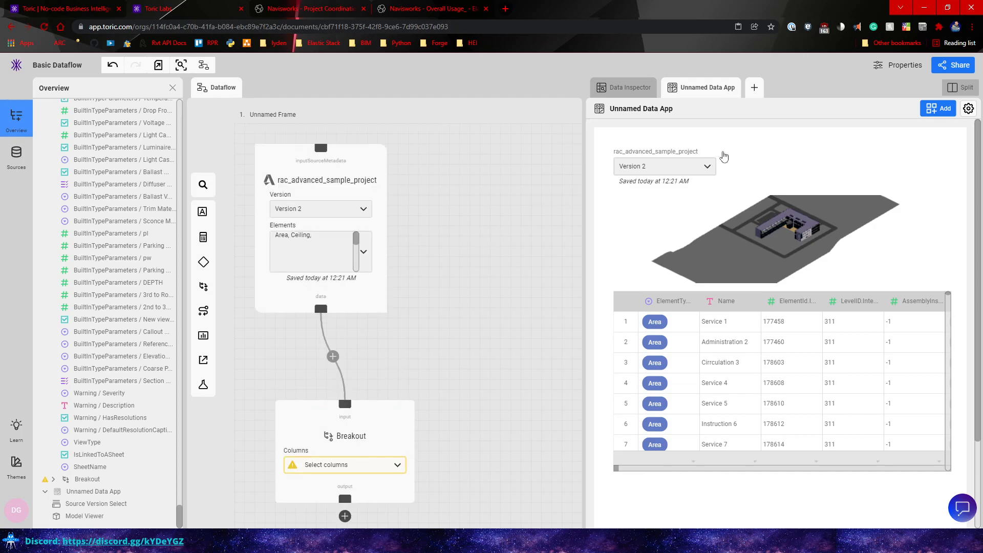
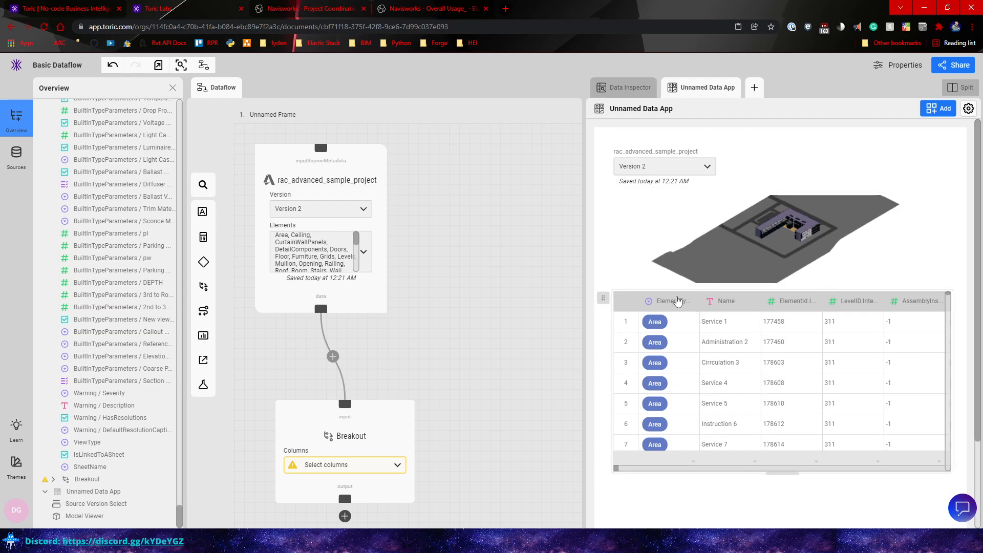
- Delete the Breakout node from the dataflow after looking through the data app's table
scroll(763, 355, down, 3)
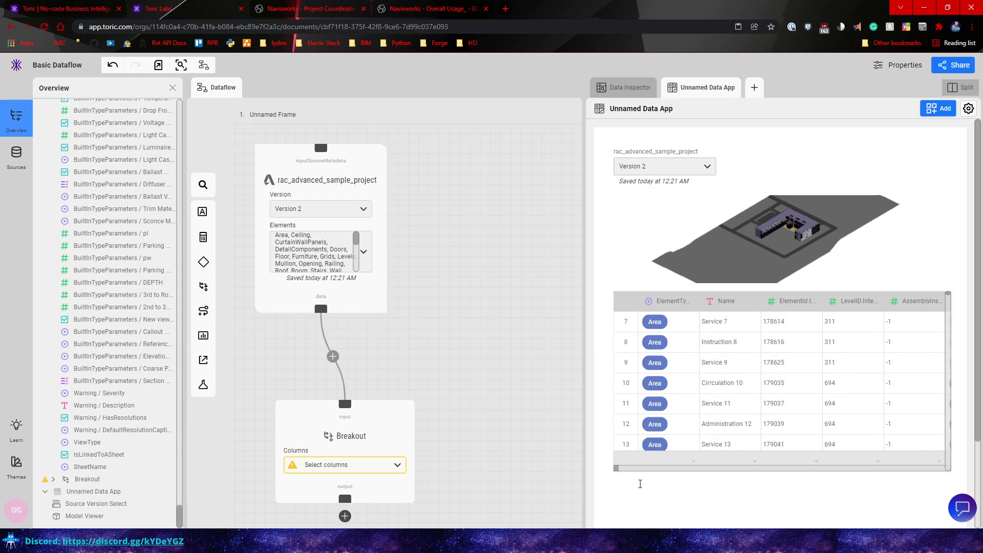
scroll(638, 483, down, 2)
drag(359, 421, 348, 380)
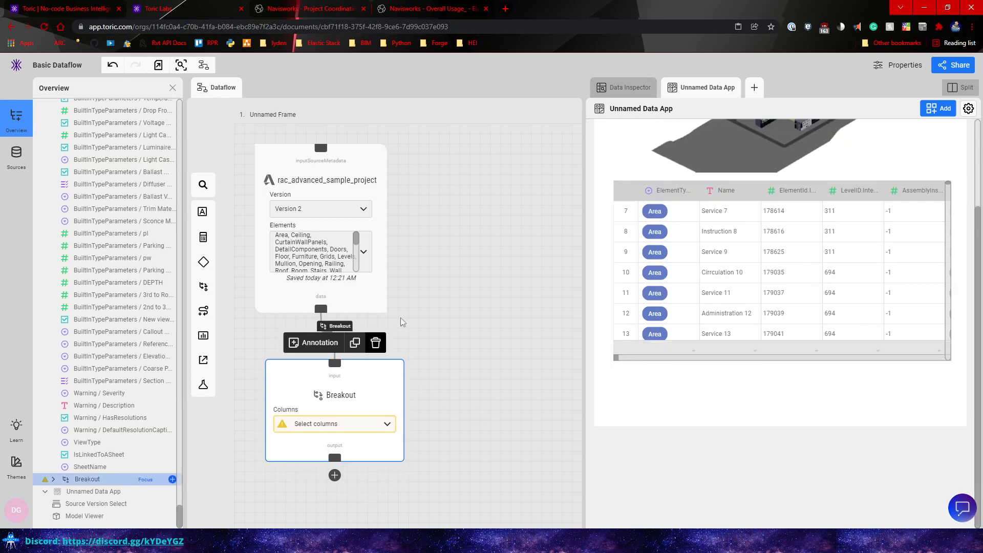
key(Delete)
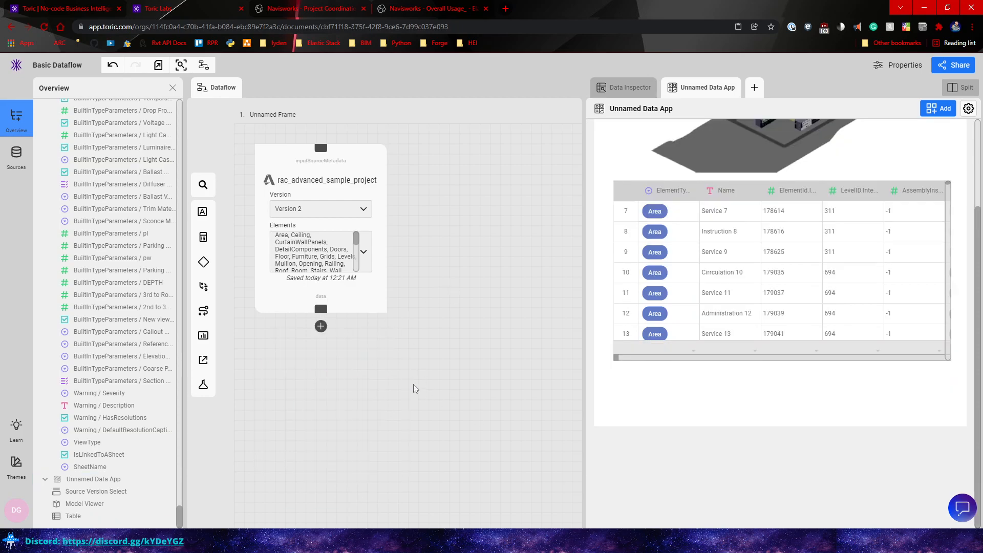
- Add a Breakout node to the data output of the rac_advanced_sample_project source
click(321, 326)
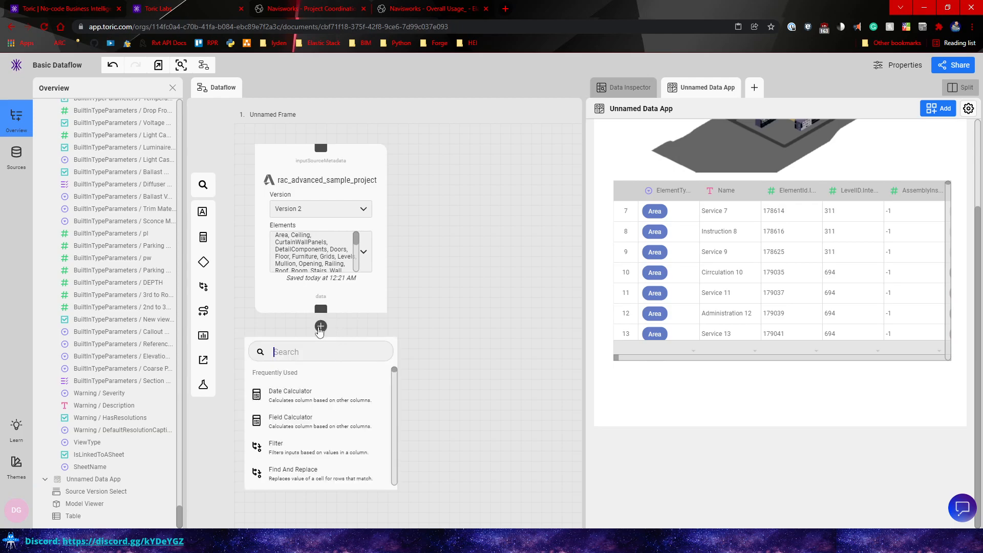
text(br)
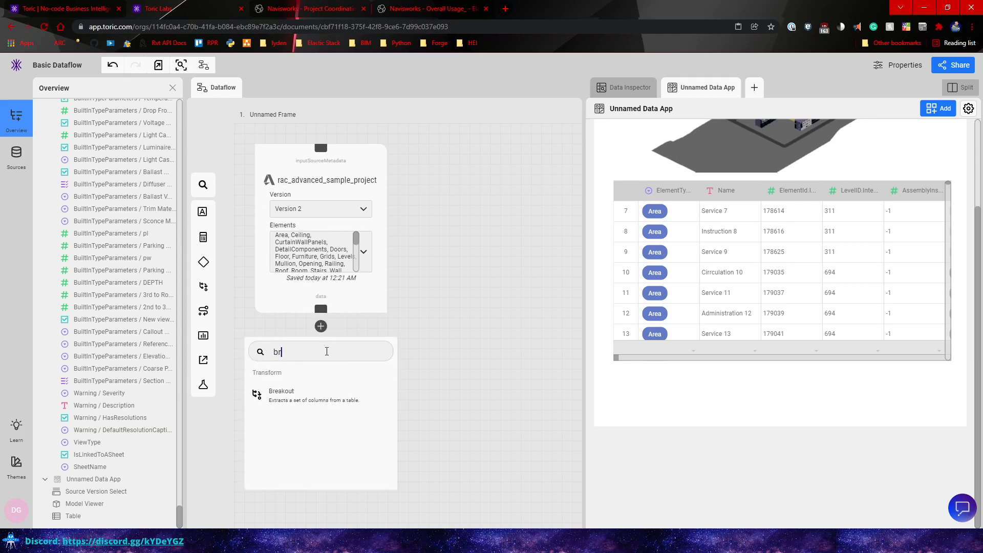
key(BackSpace)
key(BackSpace)
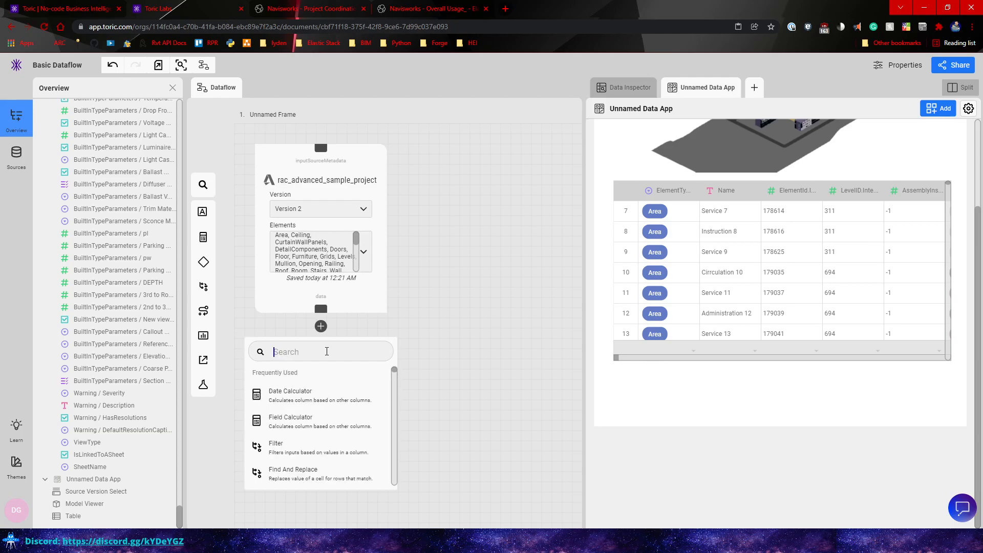
scroll(347, 417, down, 5)
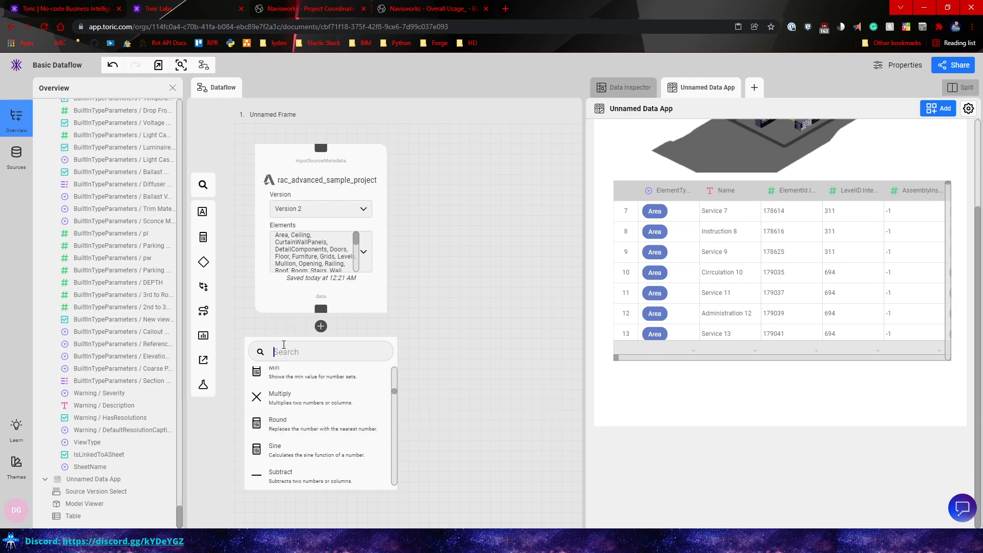
text(break)
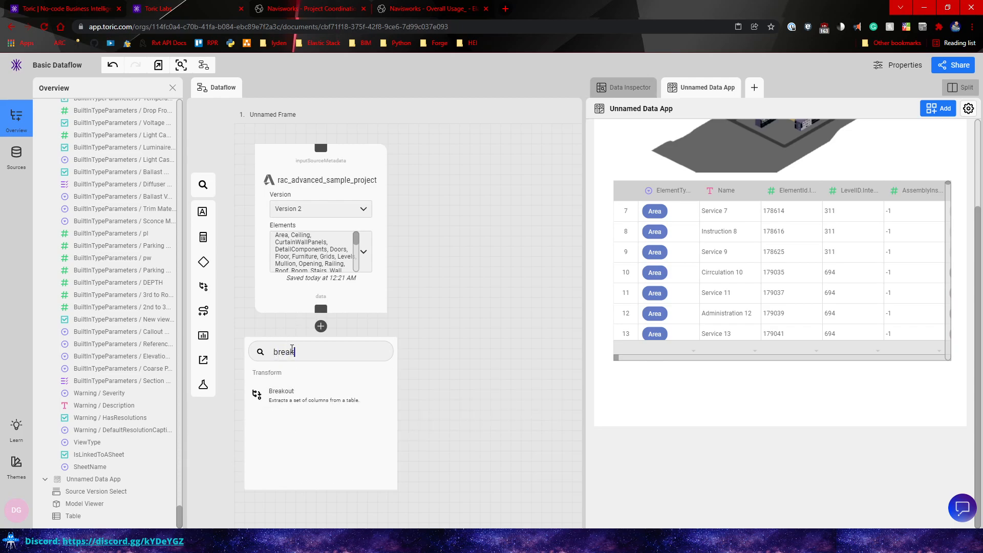
click(324, 398)
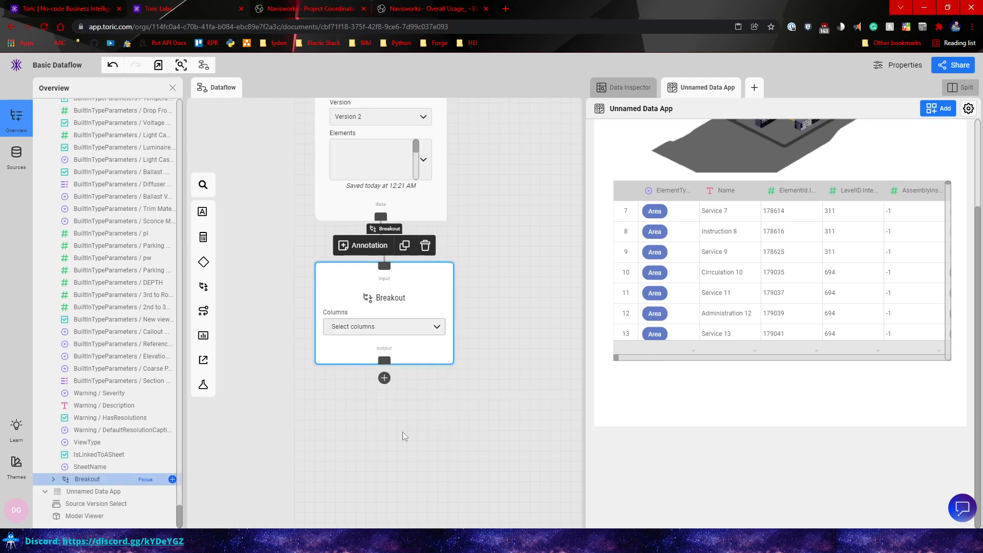
- Search the Breakout node's available columns for "room" and "space", clearing the search without selecting any
click(405, 328)
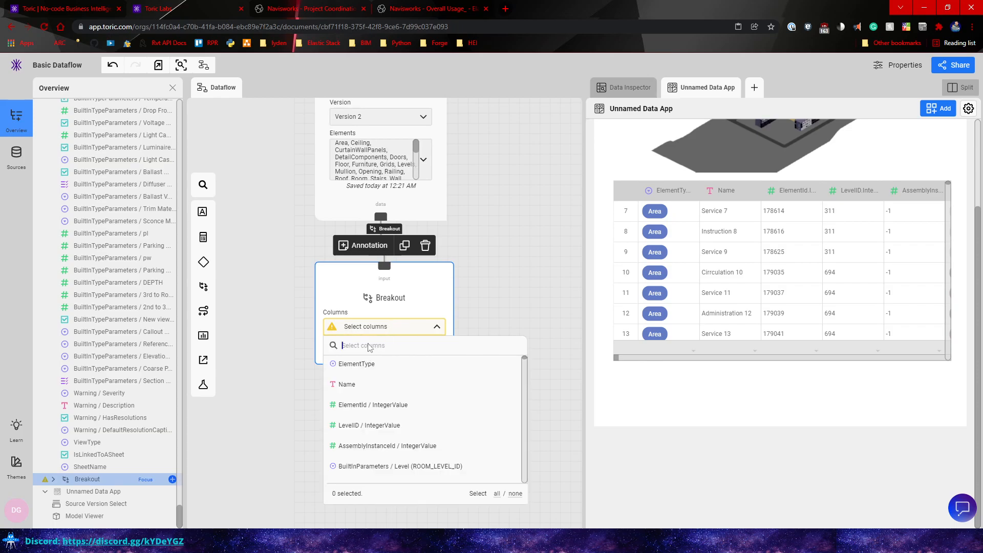
scroll(369, 344, down, 5)
text(room)
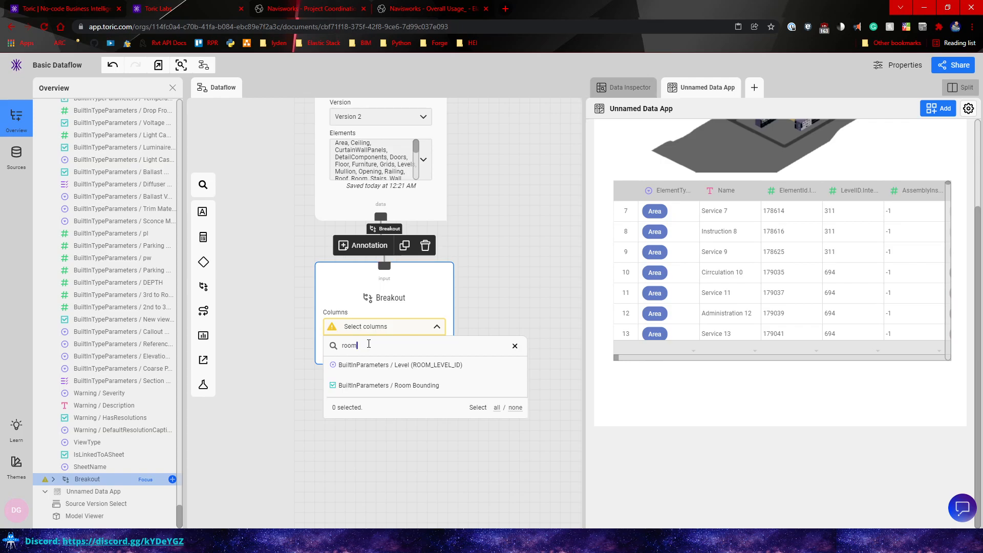
key(BackSpace)
key(BackSpace)
key(BackSpace)
key(BackSpace)
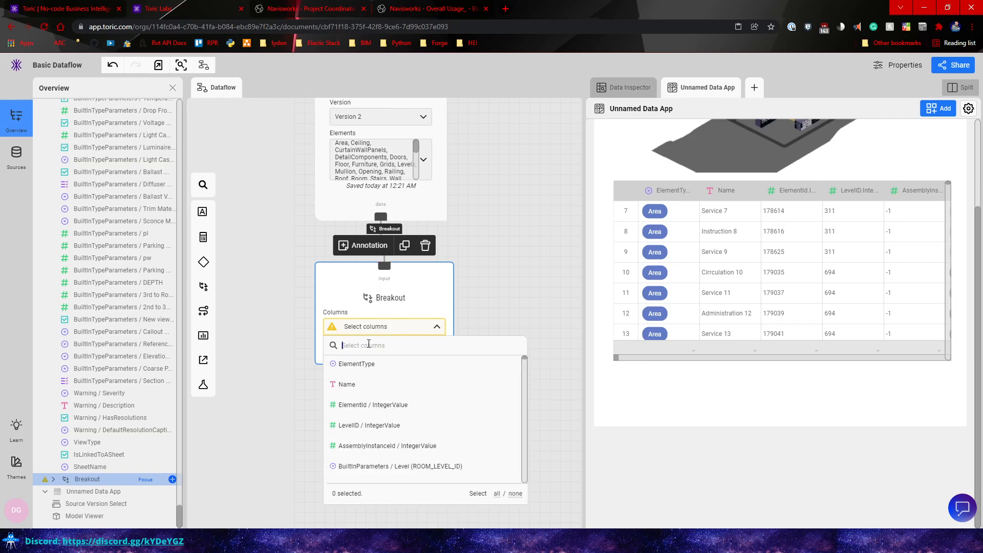
text(space)
key(BackSpace)
key(BackSpace)
key(BackSpace)
key(BackSpace)
key(BackSpace)
text(room)
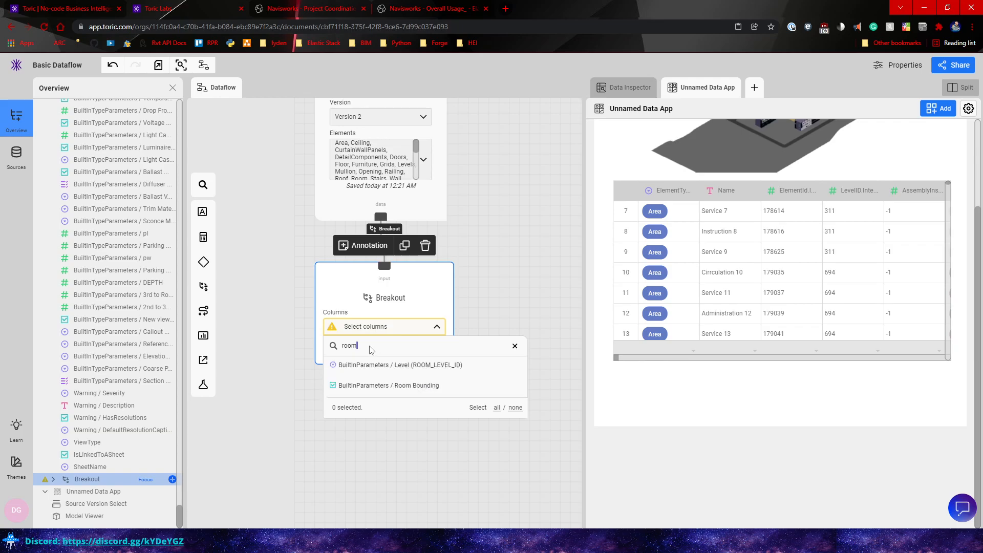
key(BackSpace)
key(BackSpace)
key(BackSpace)
key(BackSpace)
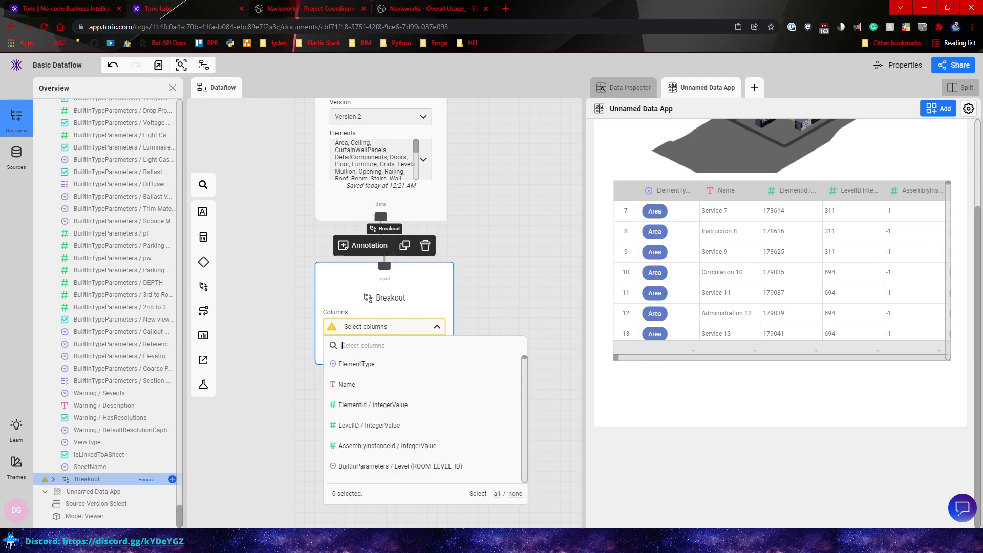
- In Revit, postpone the Toric plugin update, review the Architecture elements offered for sending, clear Rooms, and close without sending data
mouse_move(662, 541)
click(671, 504)
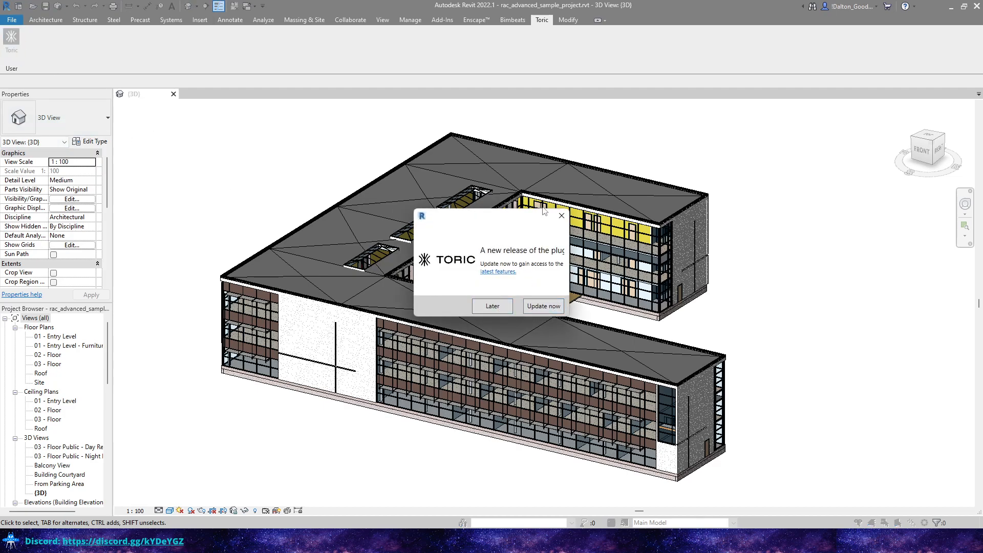
click(489, 310)
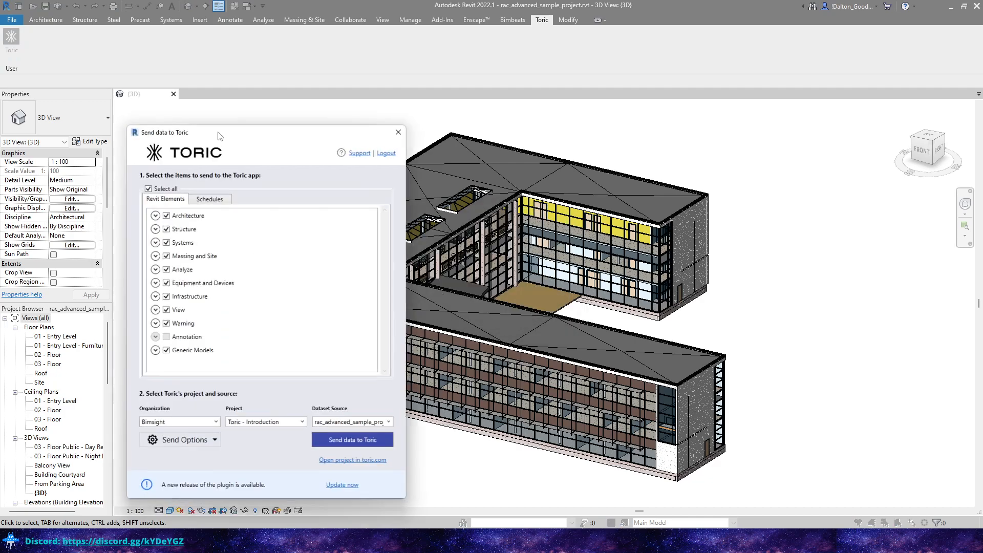
click(156, 216)
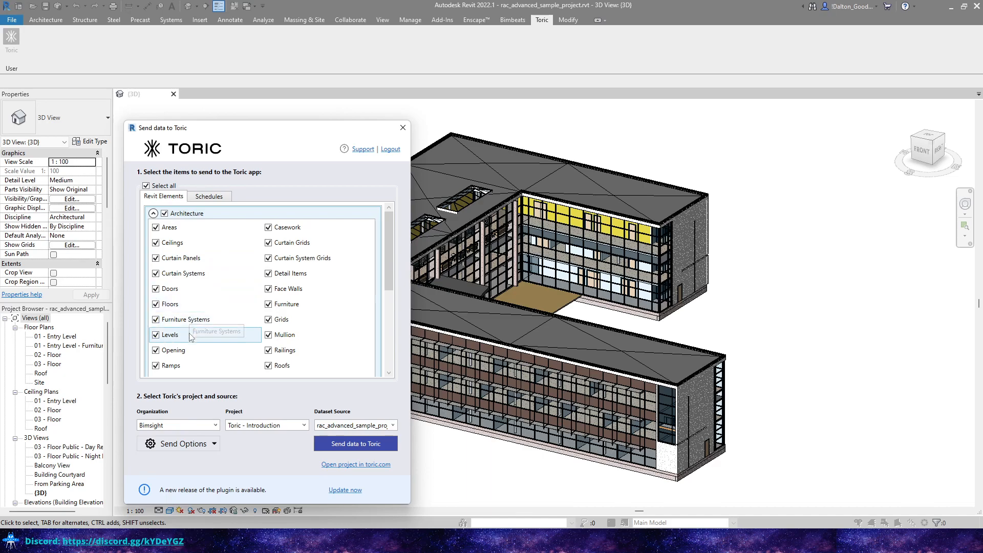
scroll(287, 267, down, 2)
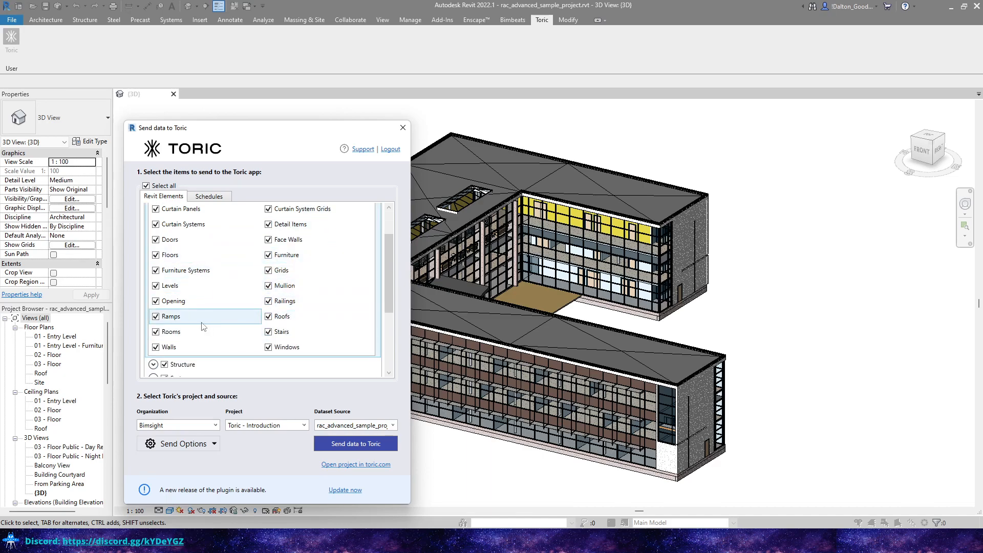
scroll(204, 326, down, 1)
click(175, 308)
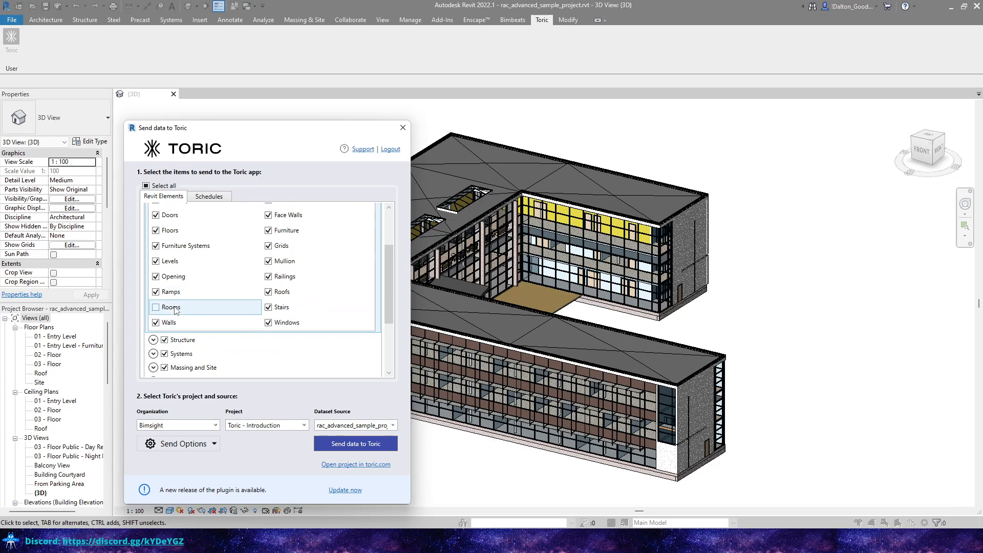
click(403, 128)
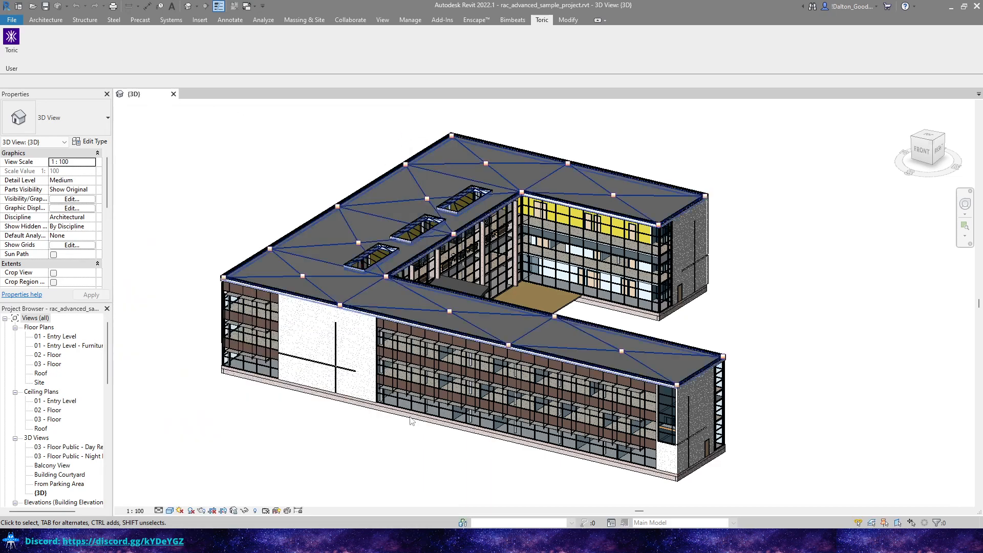
- Return to the Basic Dataflow in Toric and look through the data app's table for the Room elements
mouse_move(683, 541)
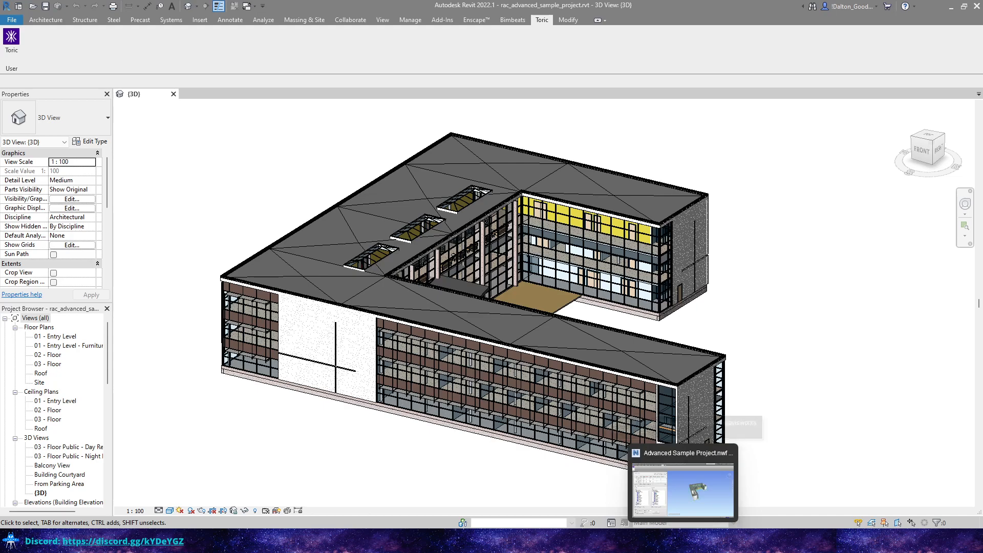
mouse_move(480, 541)
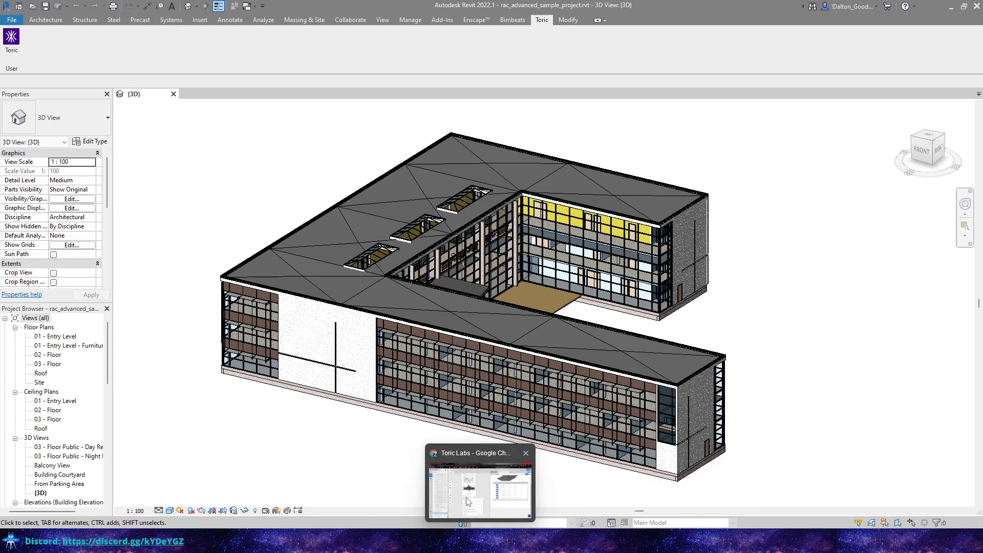
click(467, 468)
scroll(720, 272, down, 15)
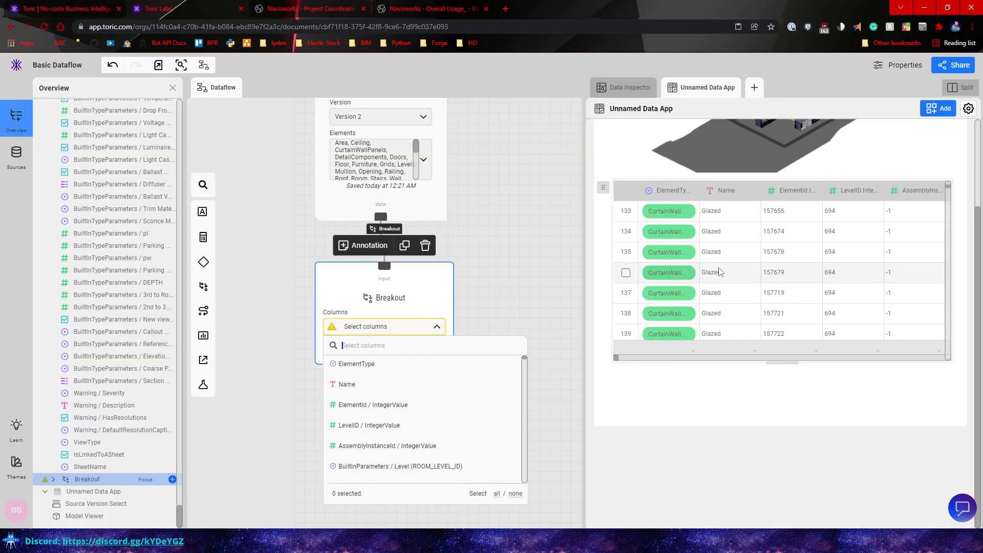
scroll(711, 260, down, 9)
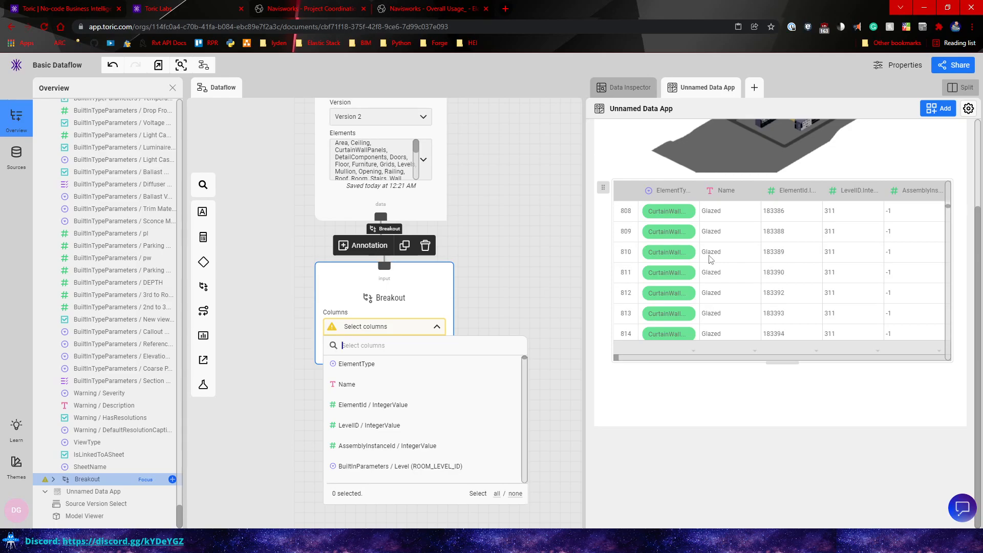
scroll(711, 259, down, 20)
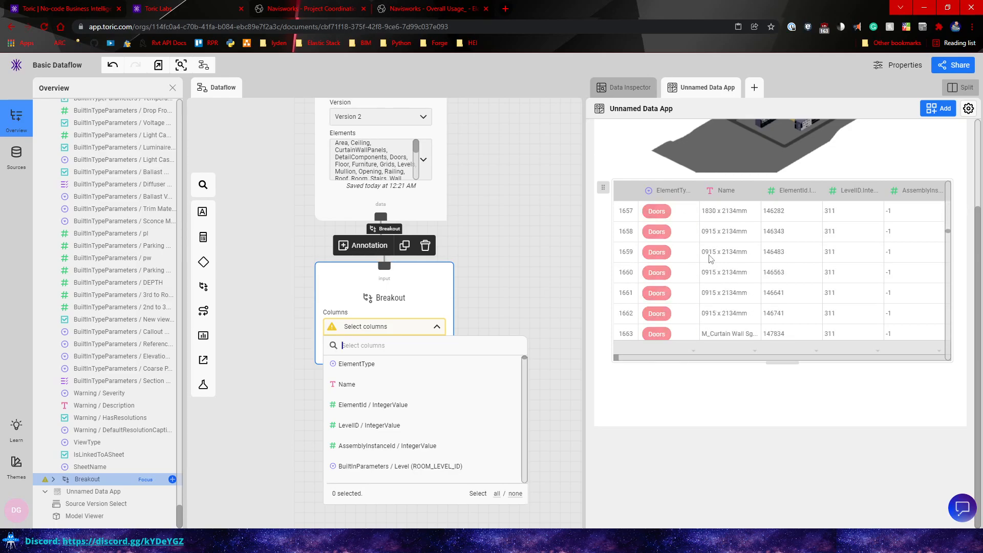
scroll(709, 258, down, 6)
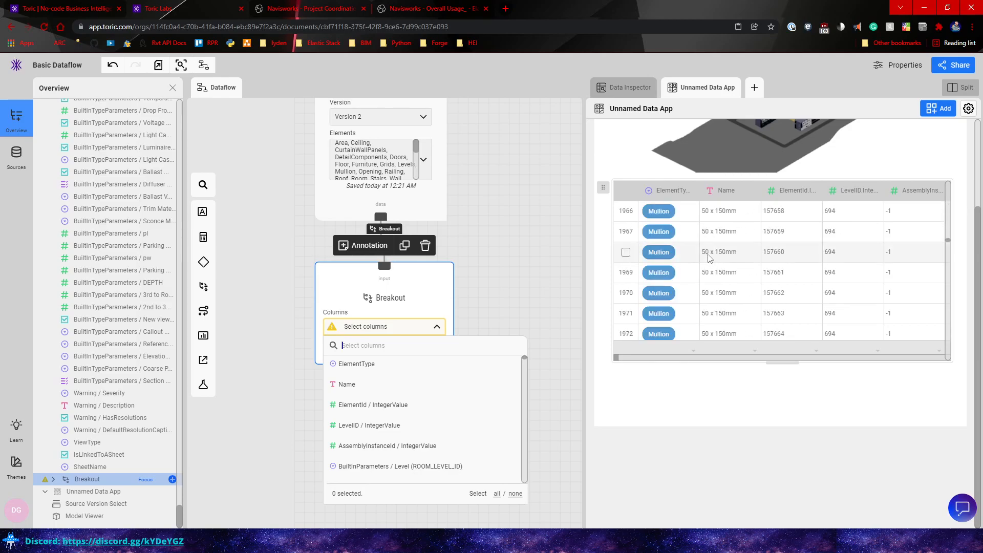
scroll(710, 258, down, 2)
scroll(702, 251, down, 7)
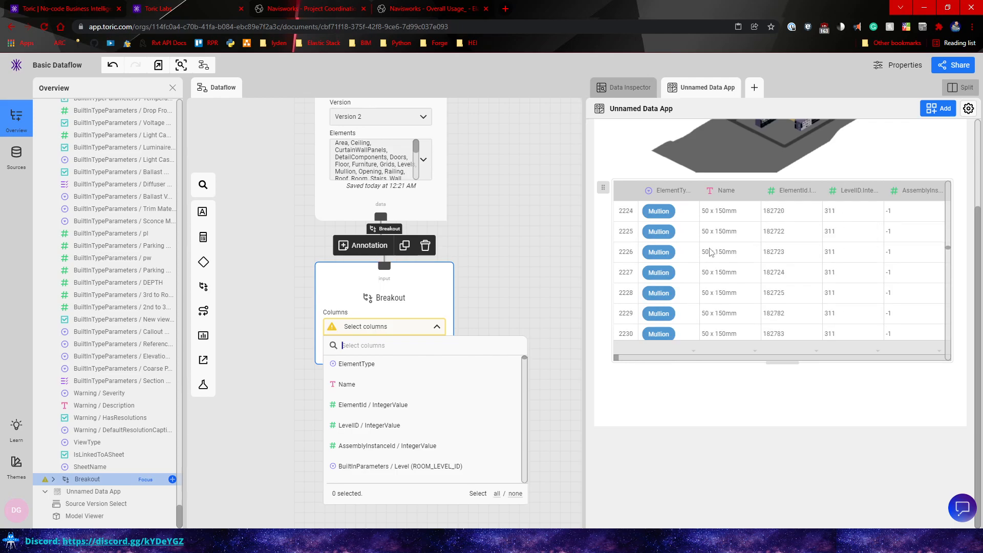
scroll(707, 254, down, 7)
scroll(707, 257, down, 20)
scroll(706, 258, down, 11)
scroll(706, 258, down, 9)
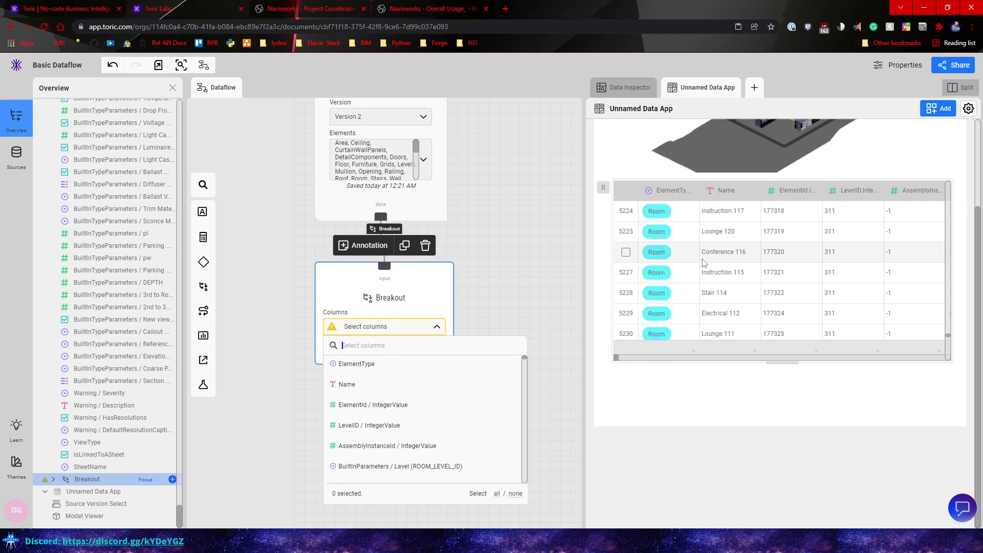
scroll(703, 262, up, 1)
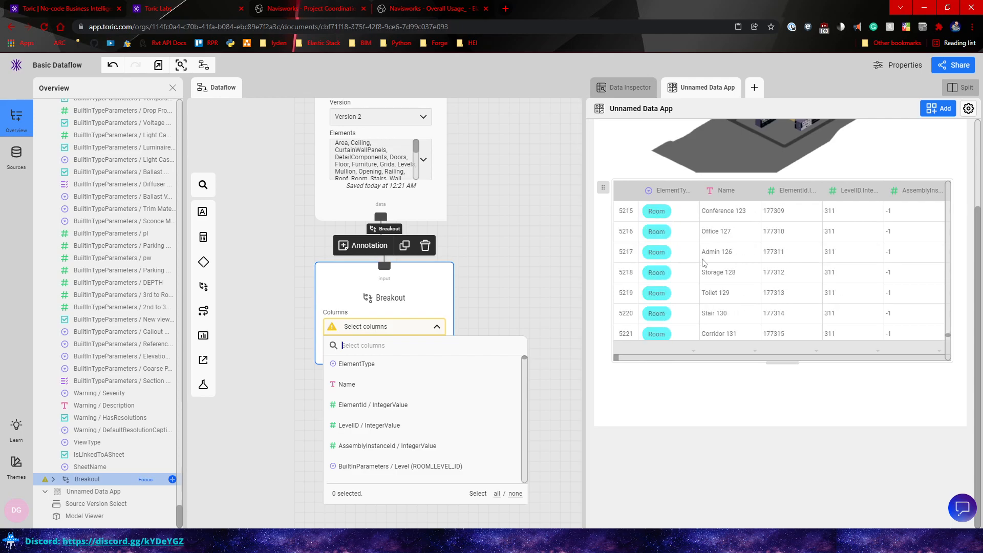
- Widen the table's ElementType column and select ElementType as the Breakout node's column
drag(700, 191, 724, 190)
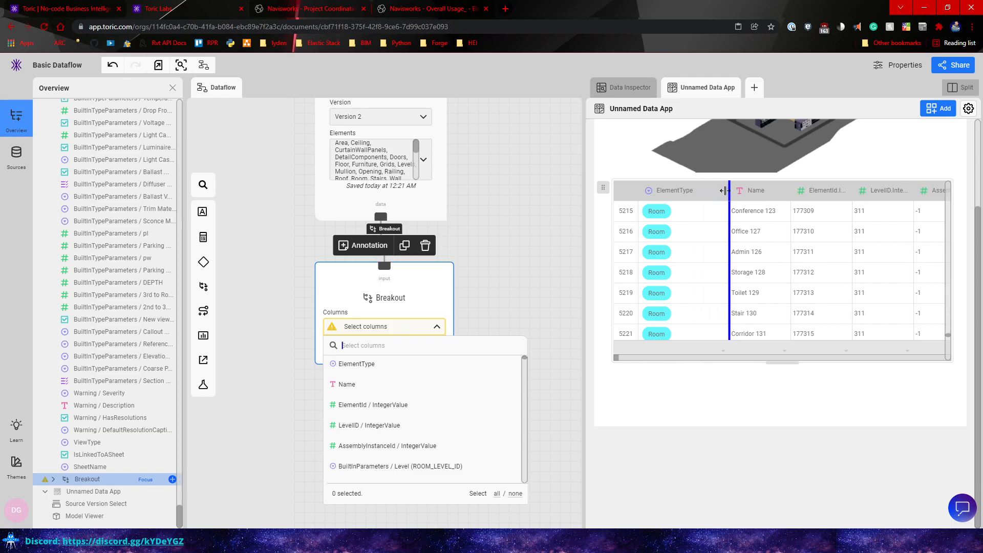
click(363, 364)
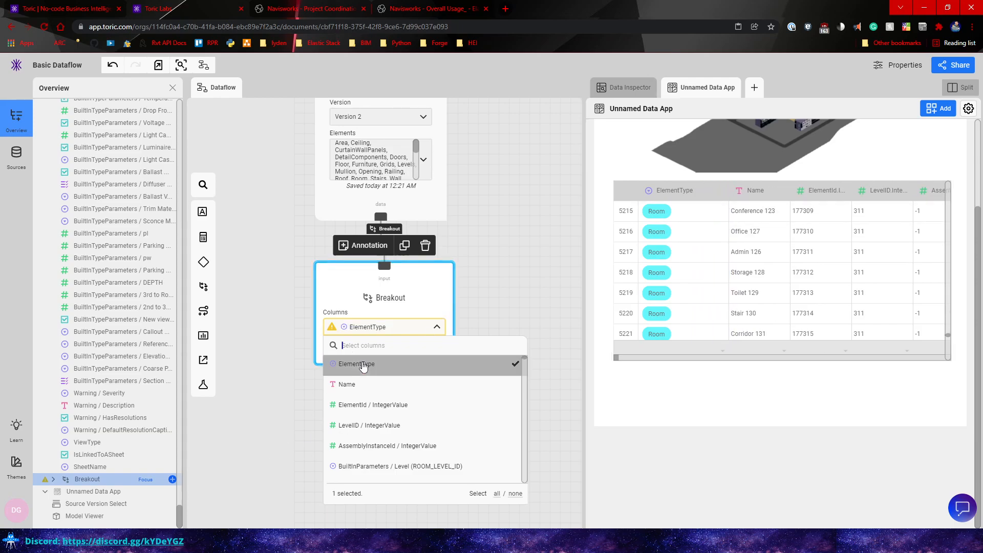
key(Escape)
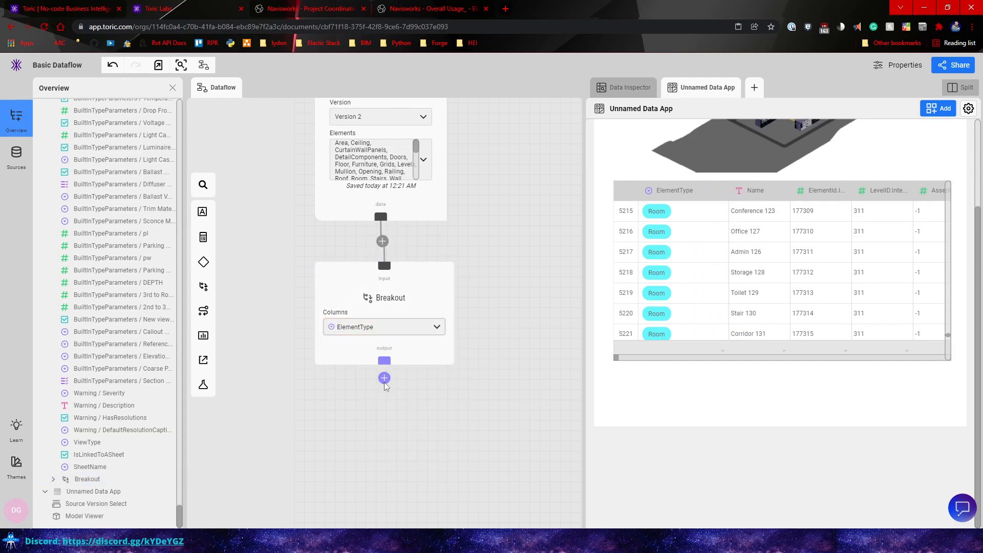
- Add a Filter node to the Breakout output and give it one condition
click(384, 379)
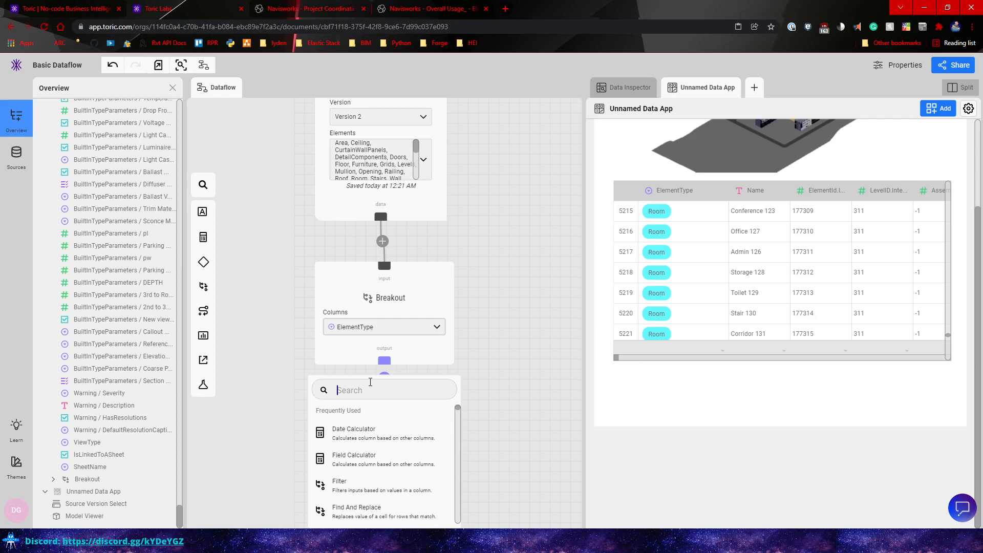
text(filte)
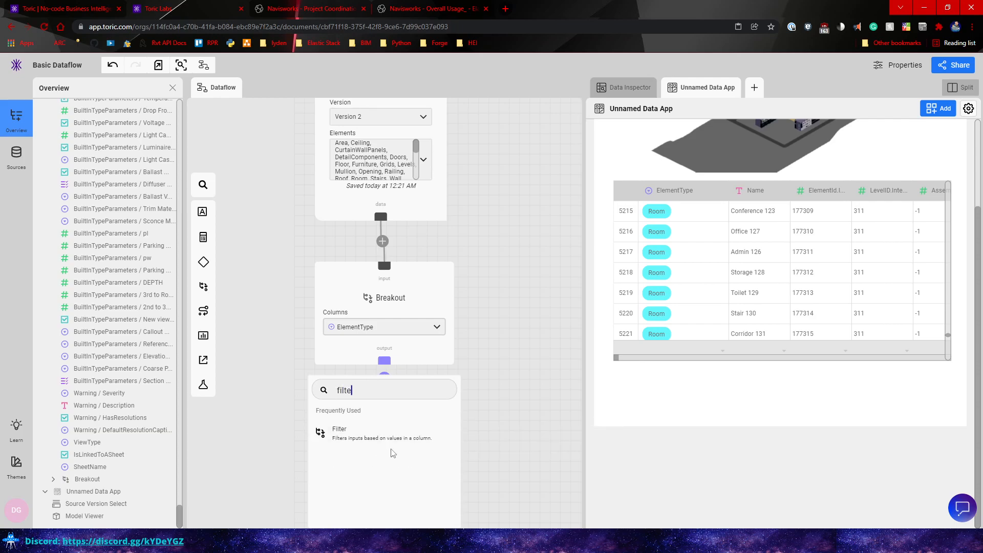
click(382, 434)
click(363, 354)
- Set the filter condition's column to ElementType and its operator to "is"
click(317, 328)
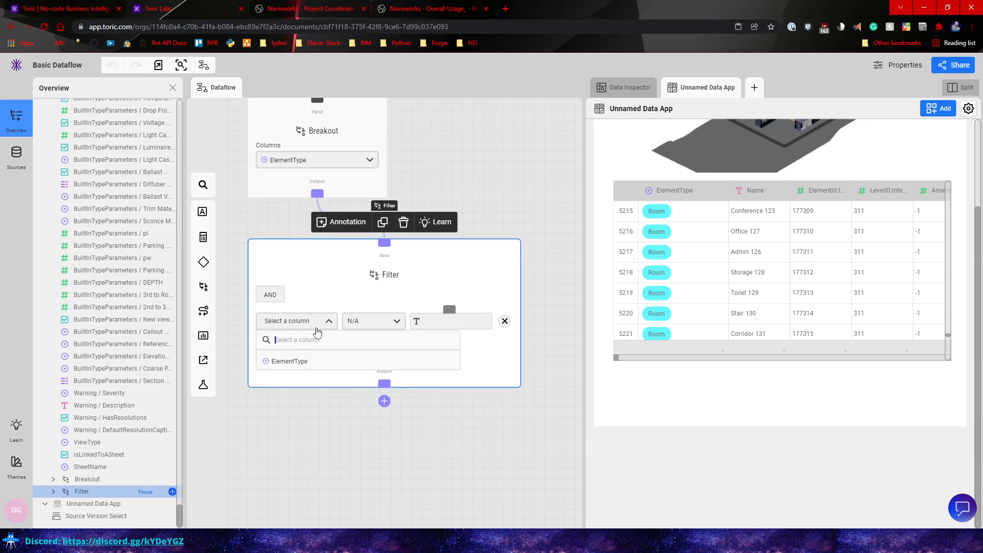
click(314, 362)
click(397, 323)
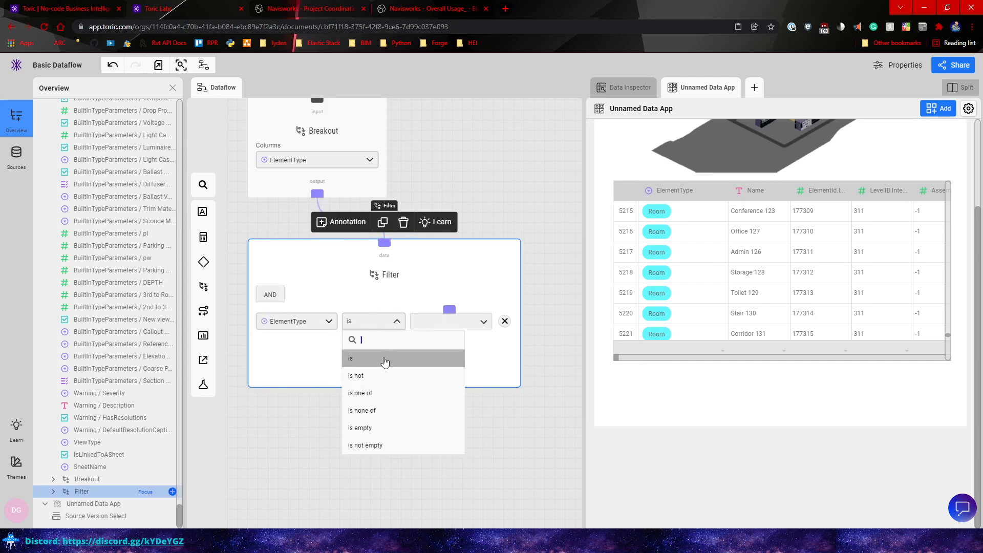
click(481, 364)
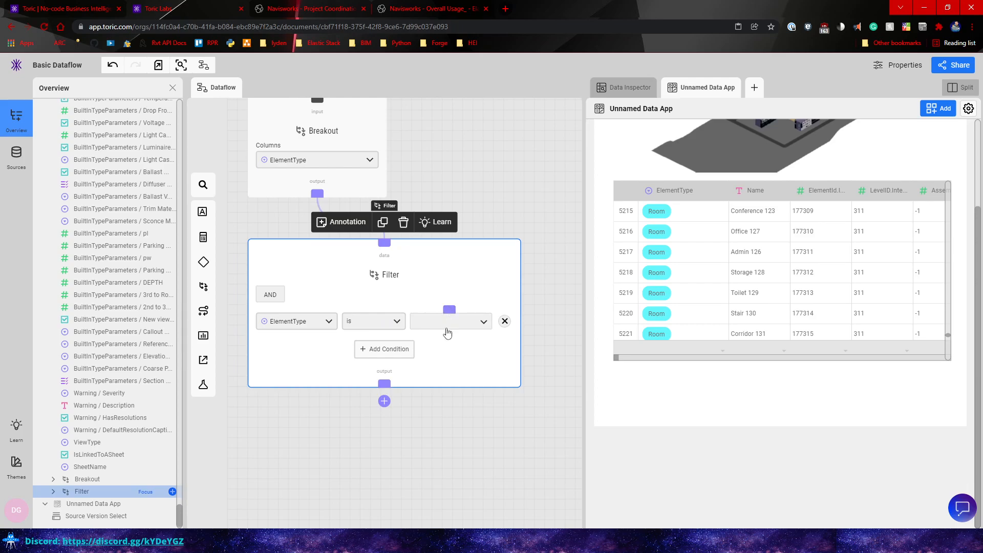
- Set the ElementType filter condition's value to Room
click(448, 334)
drag(450, 309, 491, 175)
click(474, 141)
drag(449, 309, 468, 214)
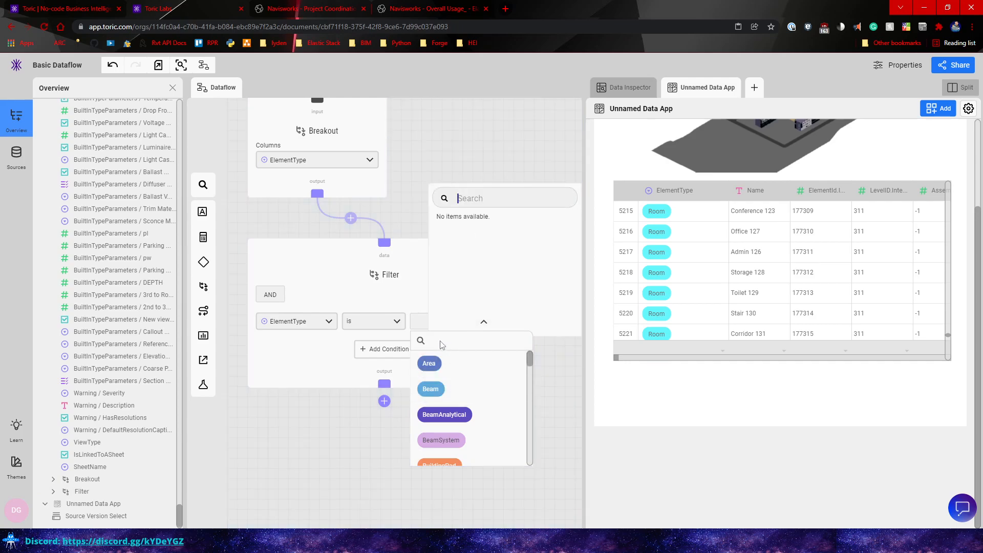
click(430, 340)
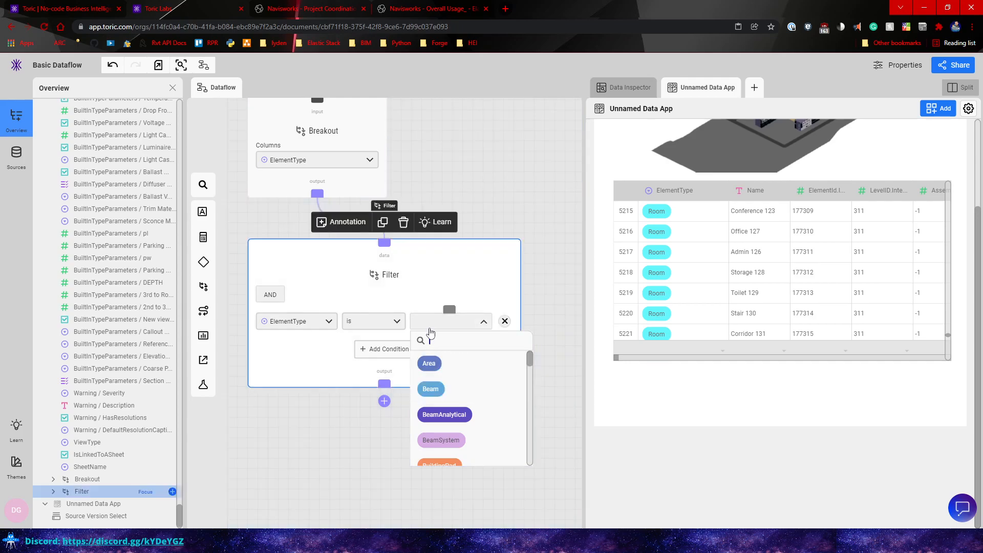
click(434, 325)
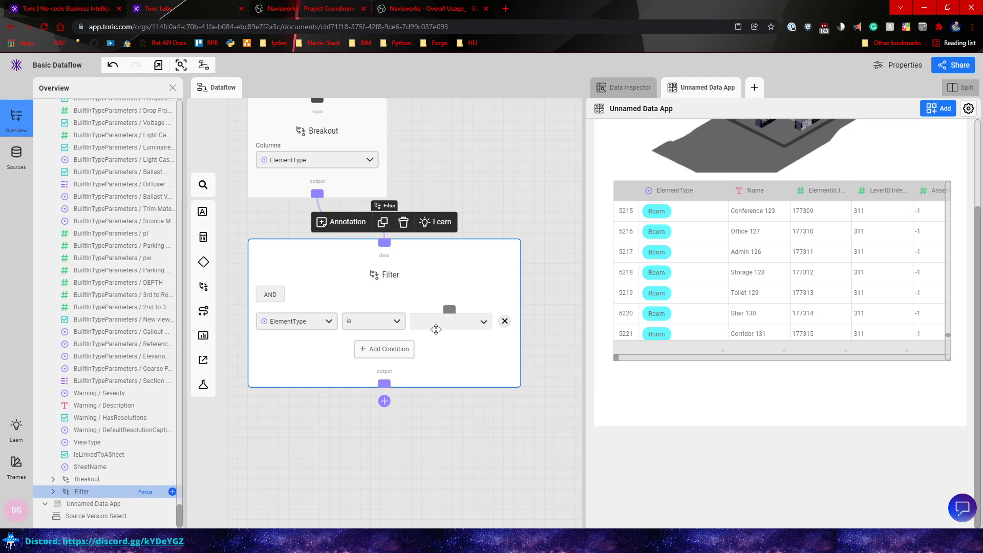
click(444, 332)
text(room)
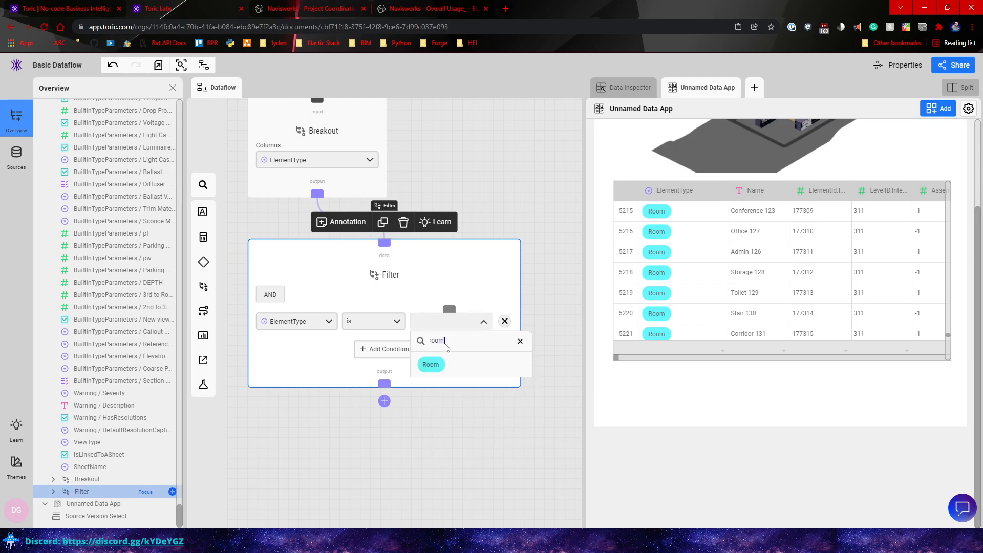
click(430, 365)
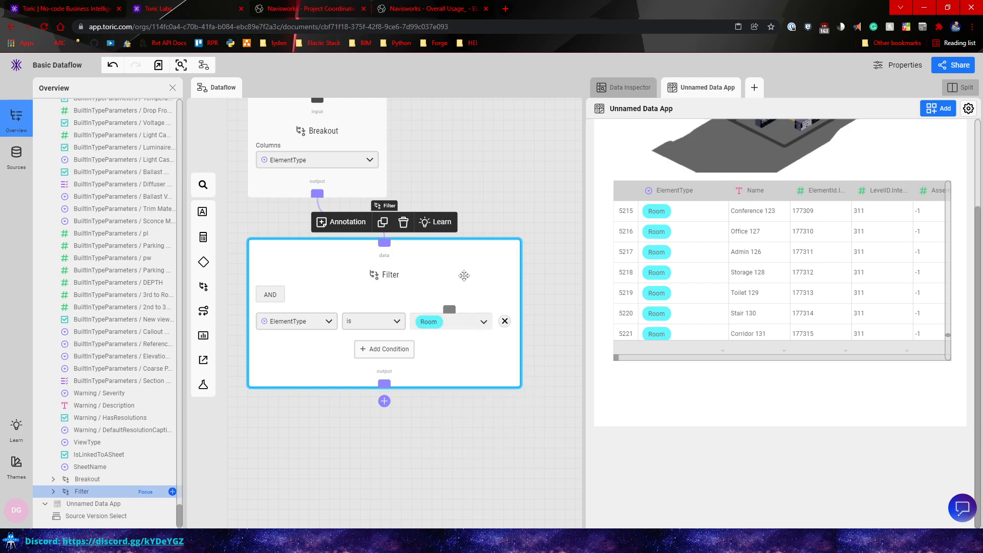
click(444, 218)
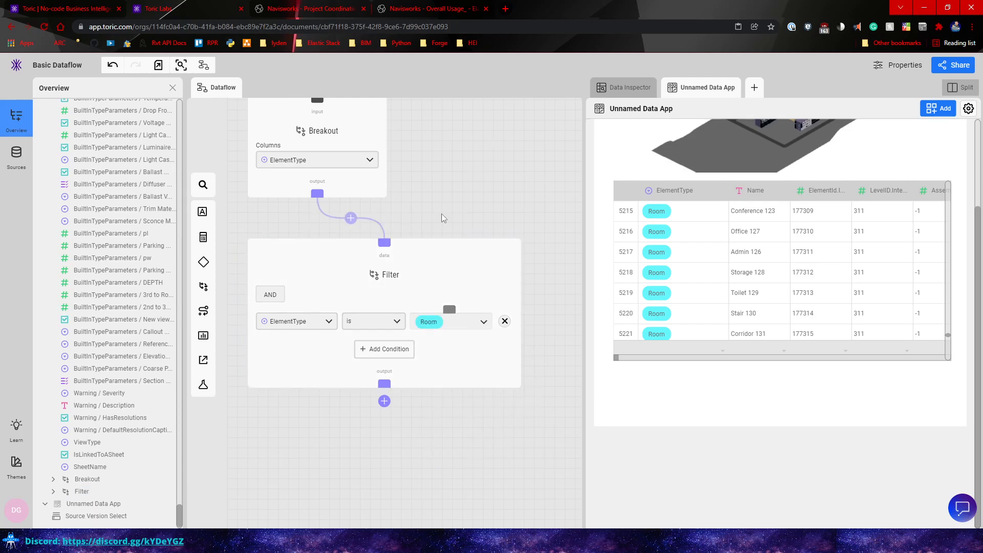
- Add a table of the Filter node's output below the existing table in the data app and look through its rows
click(695, 455)
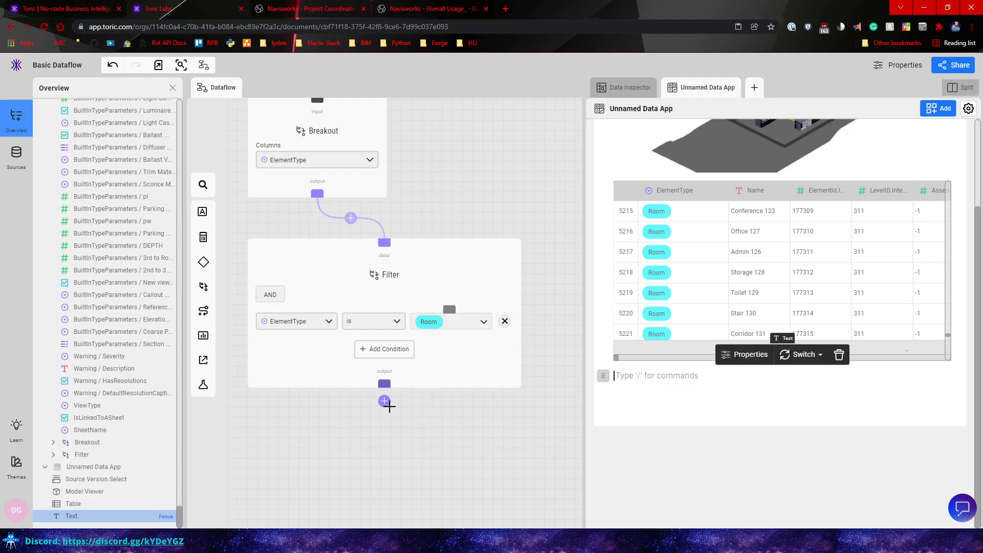
drag(383, 383, 666, 395)
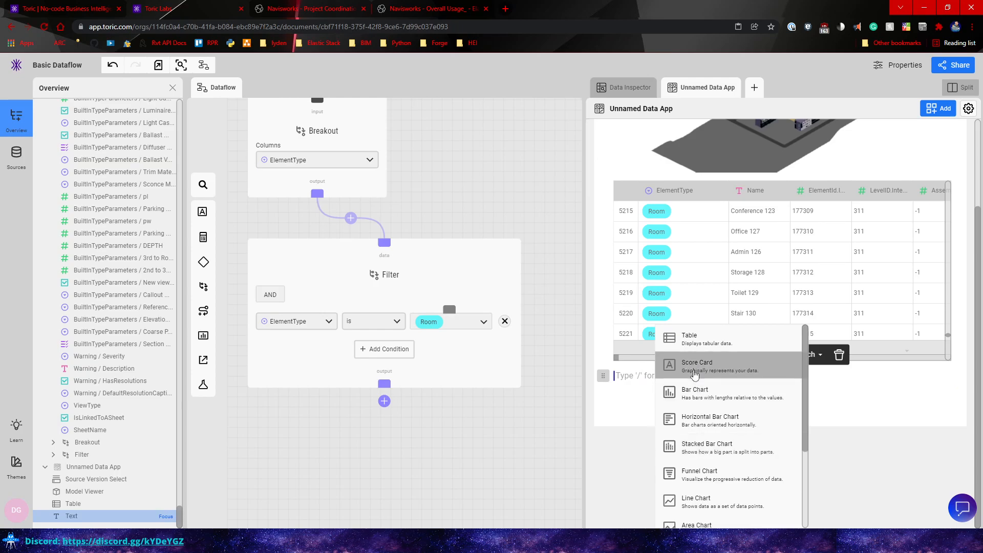
click(705, 339)
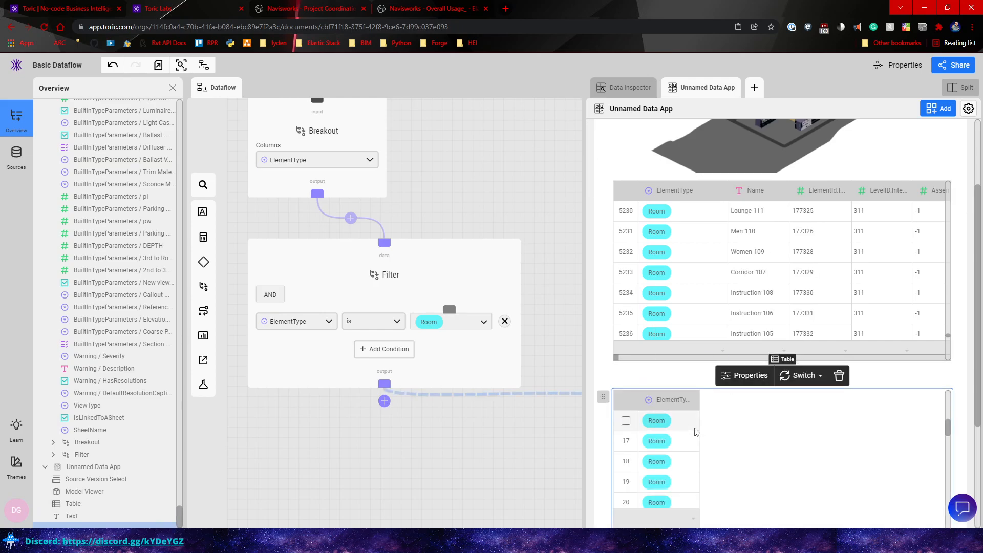
scroll(622, 387, down, 12)
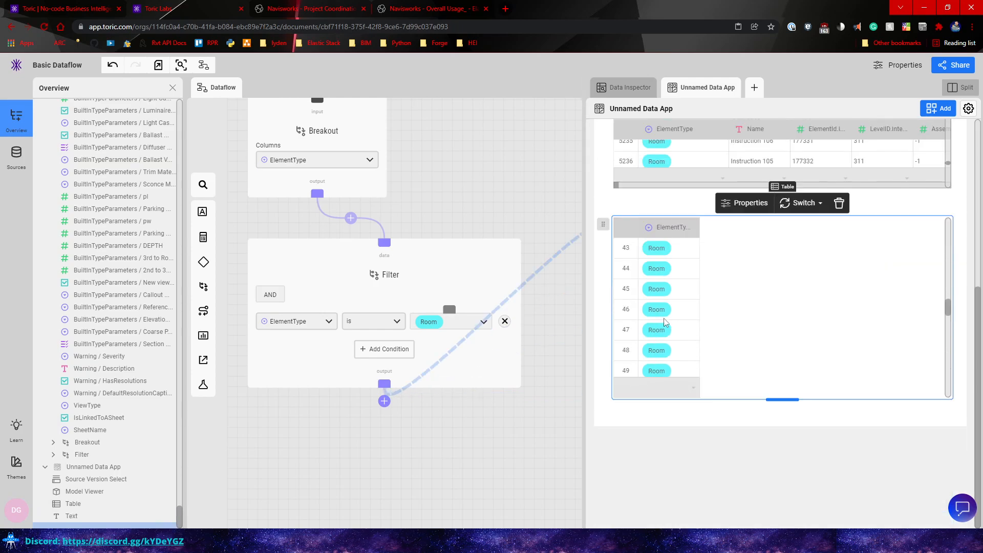
scroll(665, 325, up, 15)
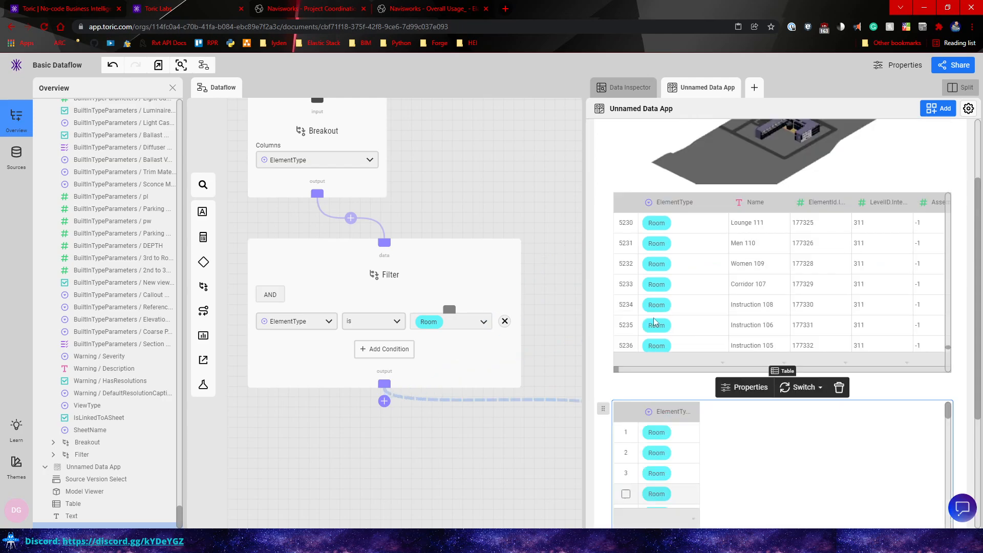
scroll(517, 379, down, 2)
- Add a Count node to the Filter output and inspect its result in the Data Inspector
click(355, 348)
right_click(354, 348)
click(351, 335)
click(384, 310)
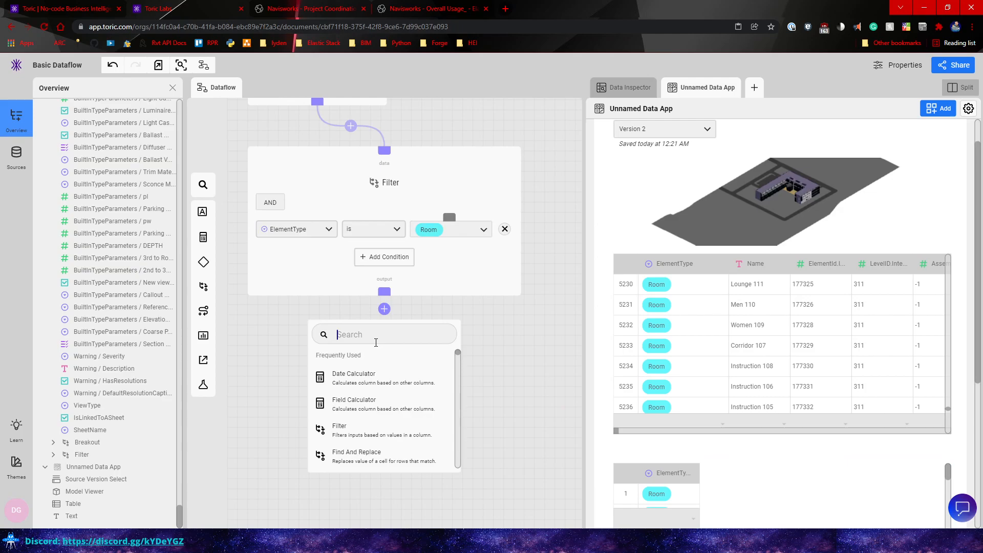
text(count)
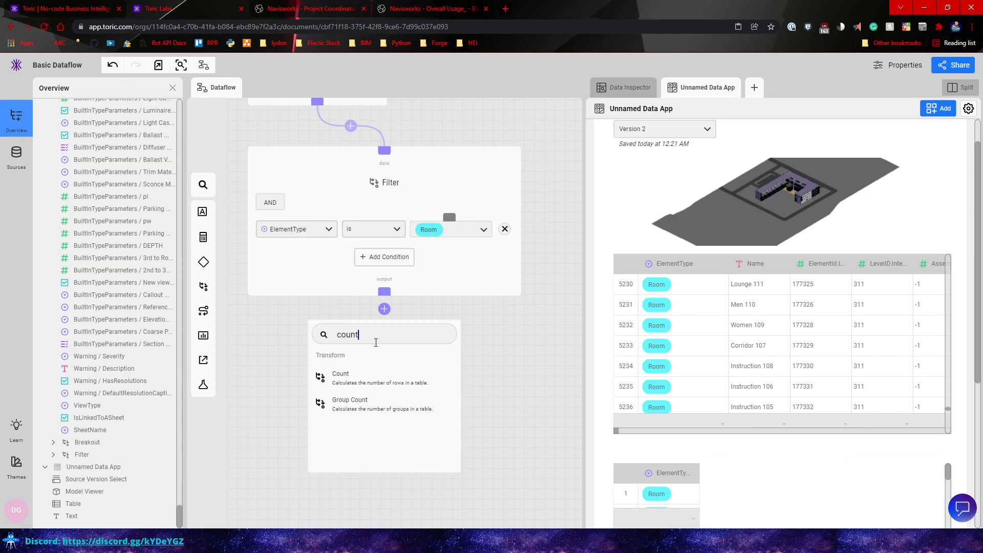
click(340, 378)
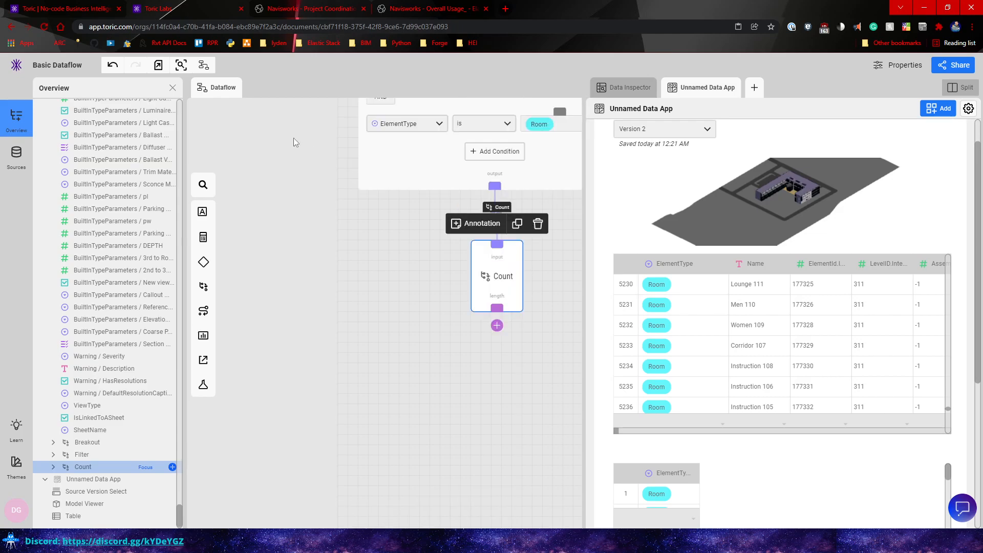
click(630, 89)
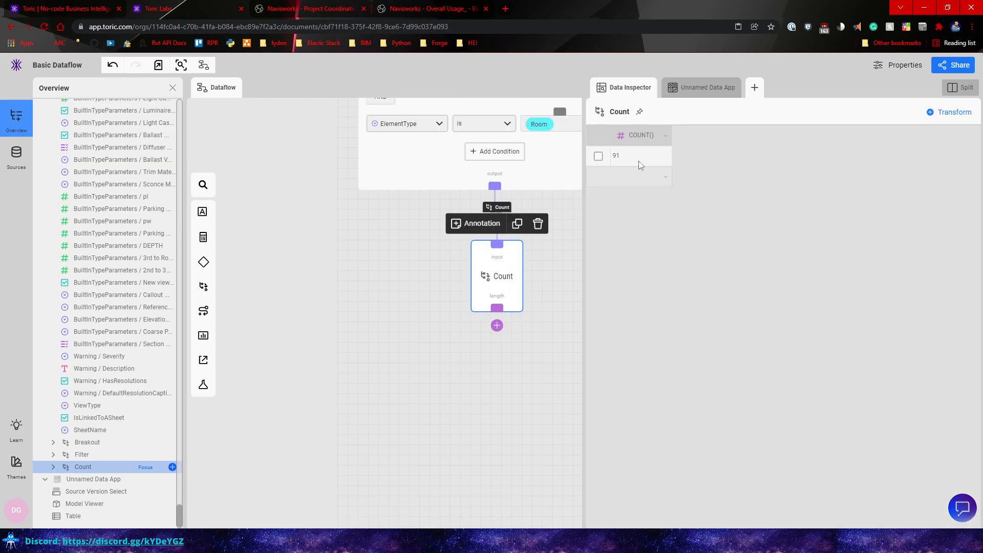
- Place the Count node's length output in the data app as a Score Card beside the filtered Room table
click(688, 91)
scroll(794, 459, down, 2)
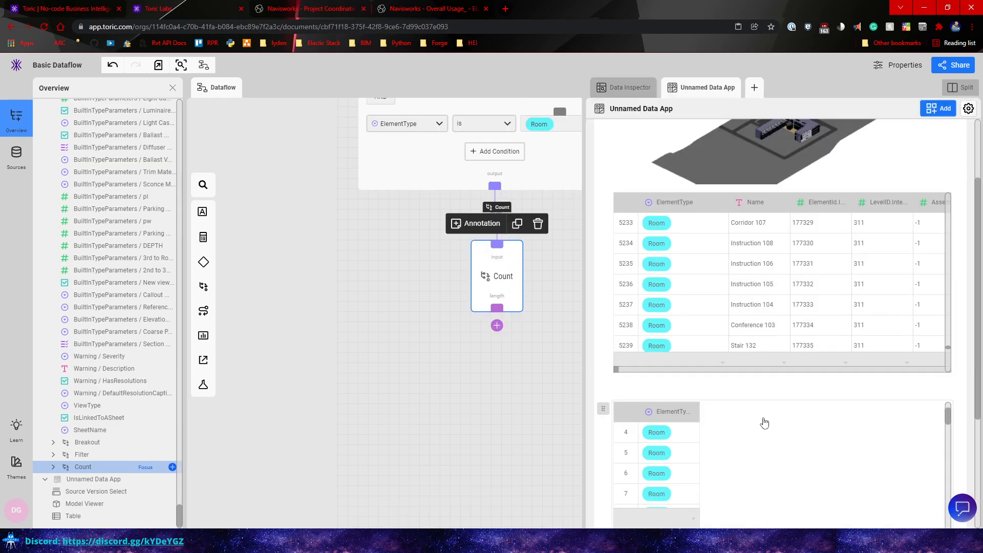
scroll(963, 439, down, 3)
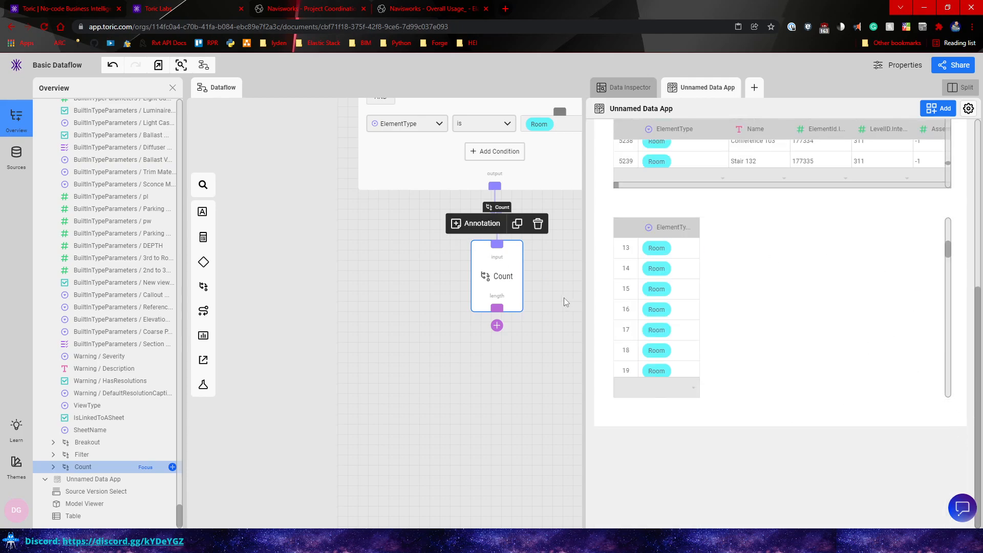
drag(497, 326, 957, 247)
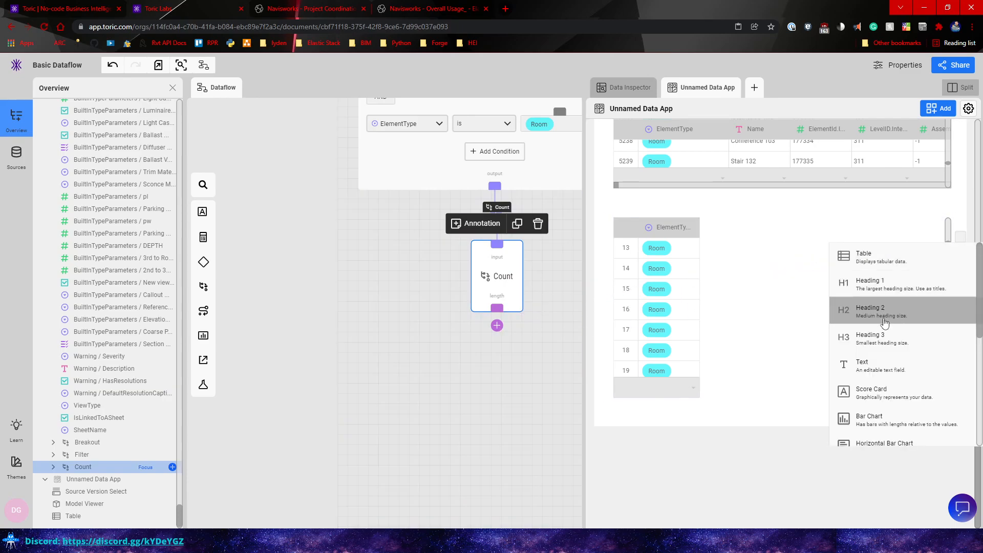
click(885, 392)
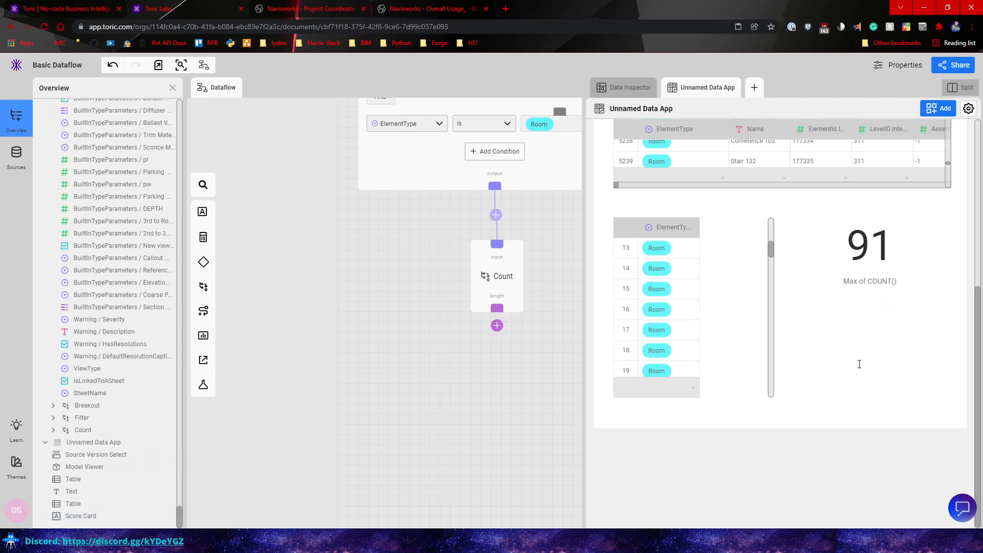
- Look through the data app's version selector, model viewer, tables and score card
scroll(858, 365, up, 5)
scroll(741, 296, up, 15)
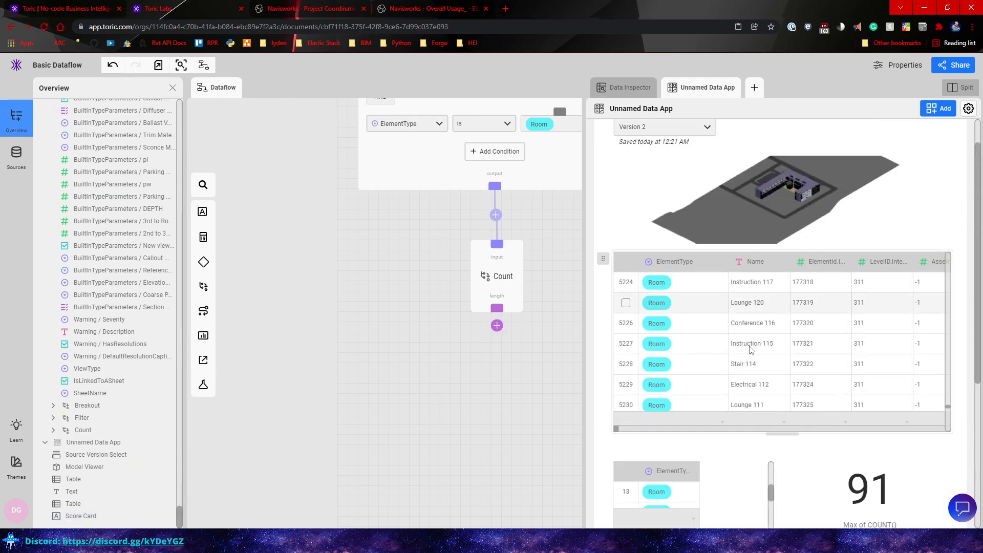
scroll(575, 419, down, 2)
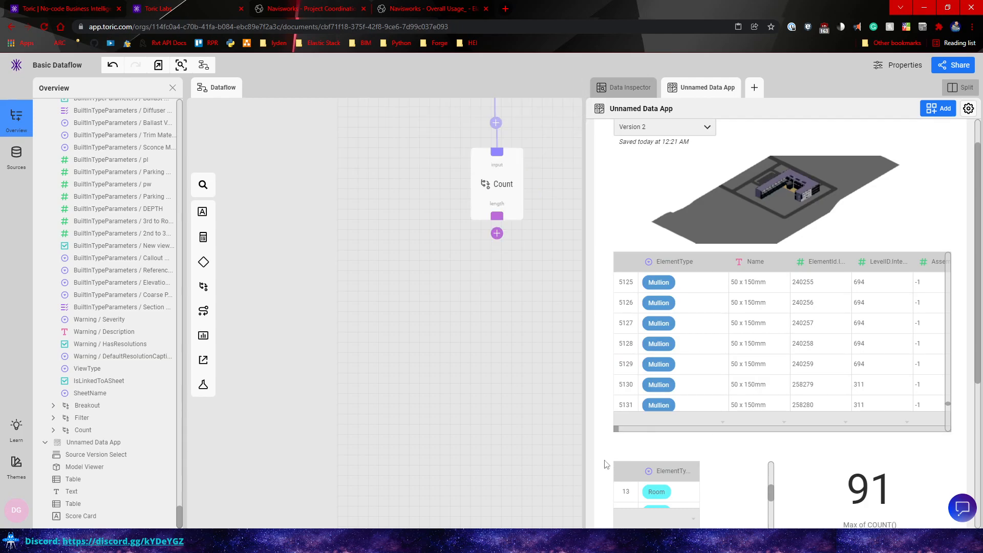
scroll(662, 441, down, 1)
scroll(763, 402, up, 2)
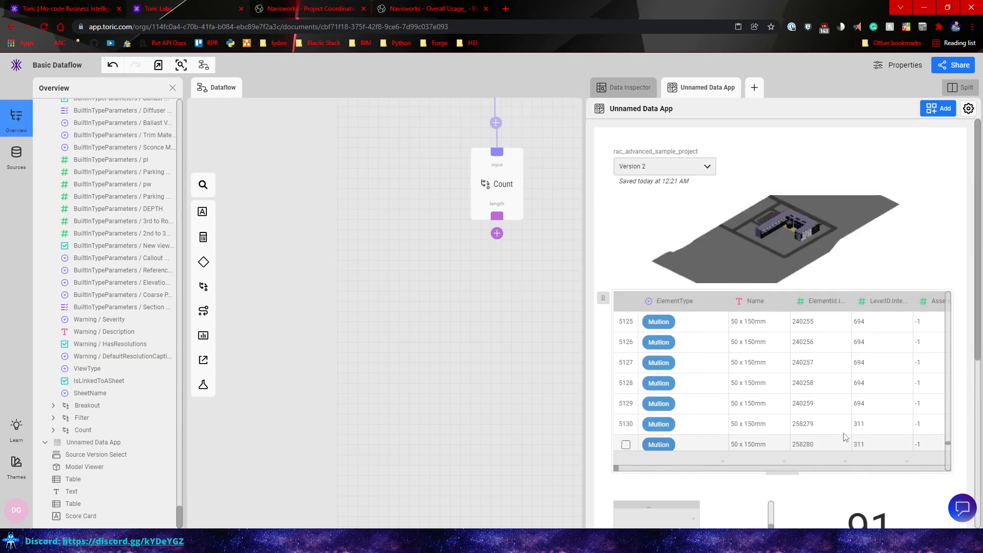
scroll(840, 438, down, 5)
scroll(506, 278, up, 2)
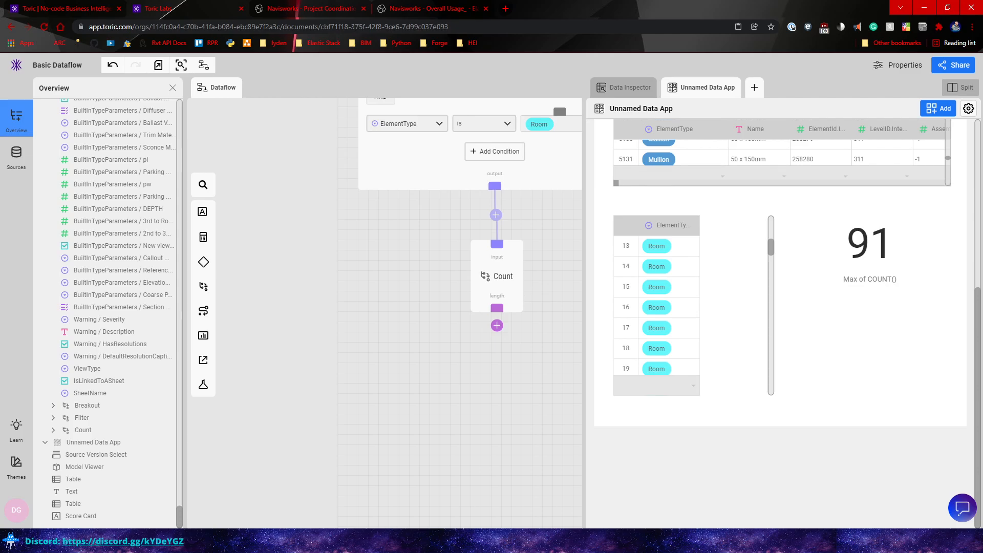
- Rename the data app to "Basic Data App" in its settings
click(968, 108)
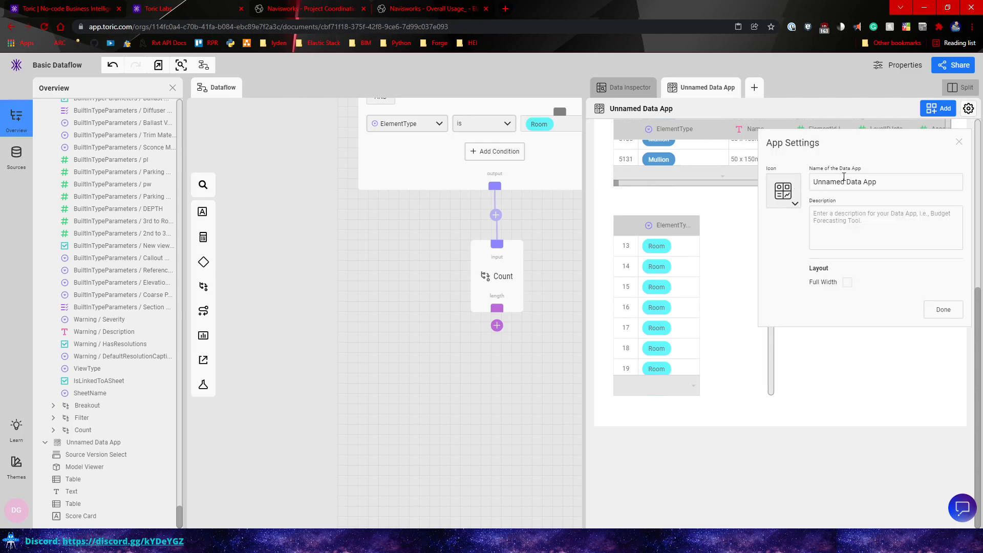
drag(880, 182, 748, 181)
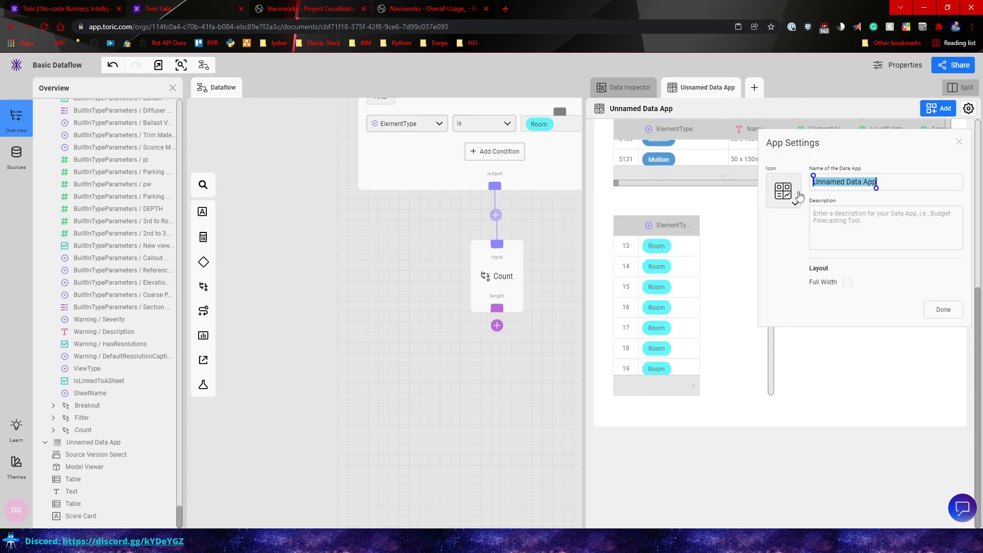
text(Basi)
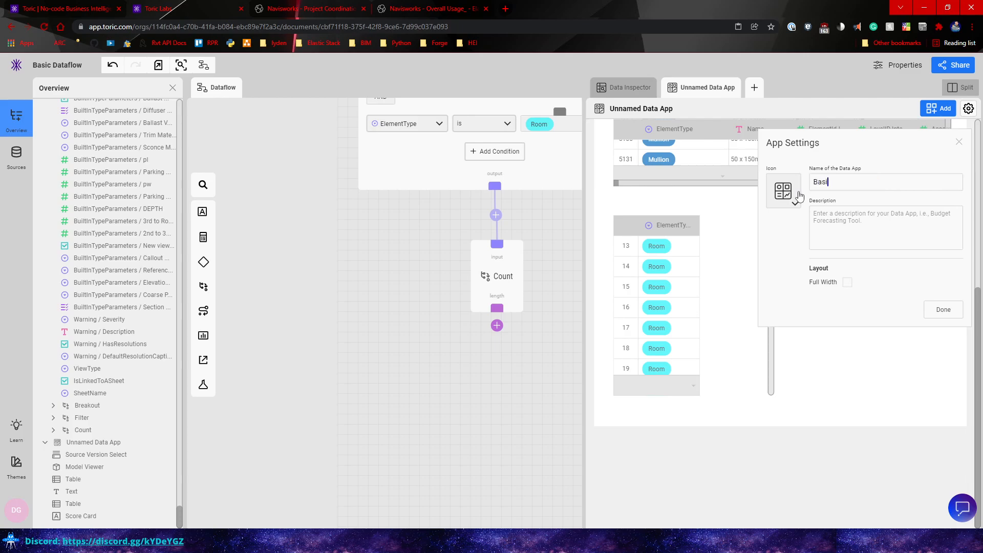
text(c Data App)
click(943, 309)
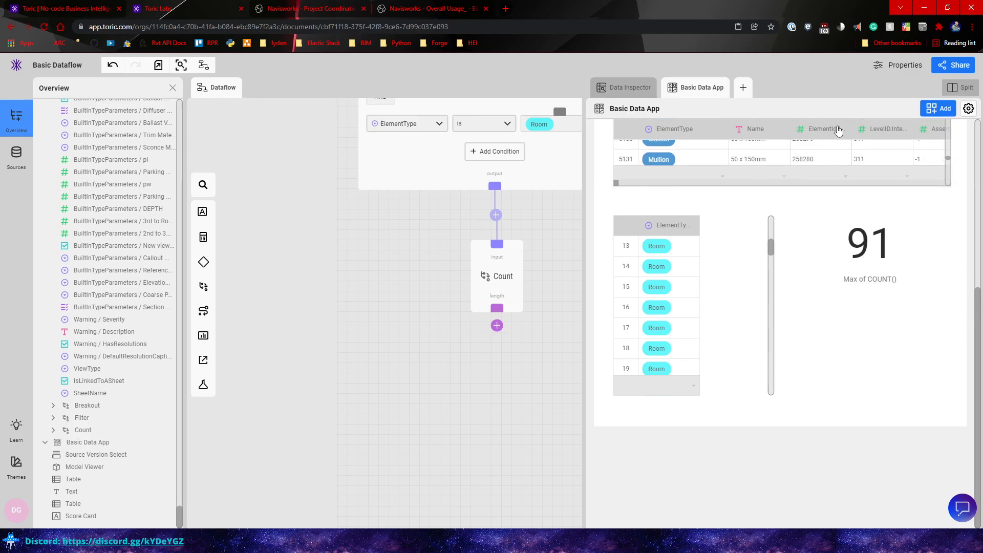
- Enable the shared link for Basic Data App, copy it, and view the code for embedding it on a site
click(953, 65)
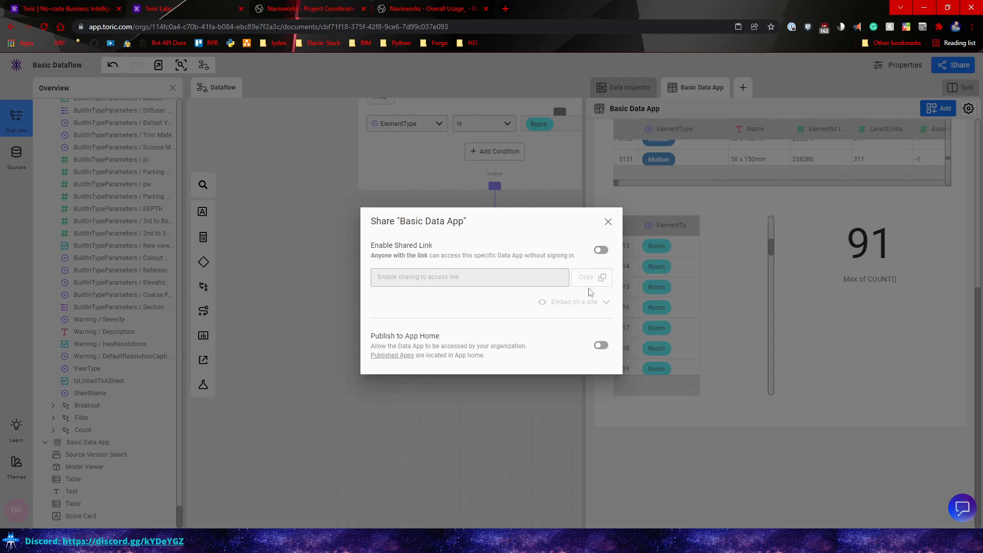
click(600, 250)
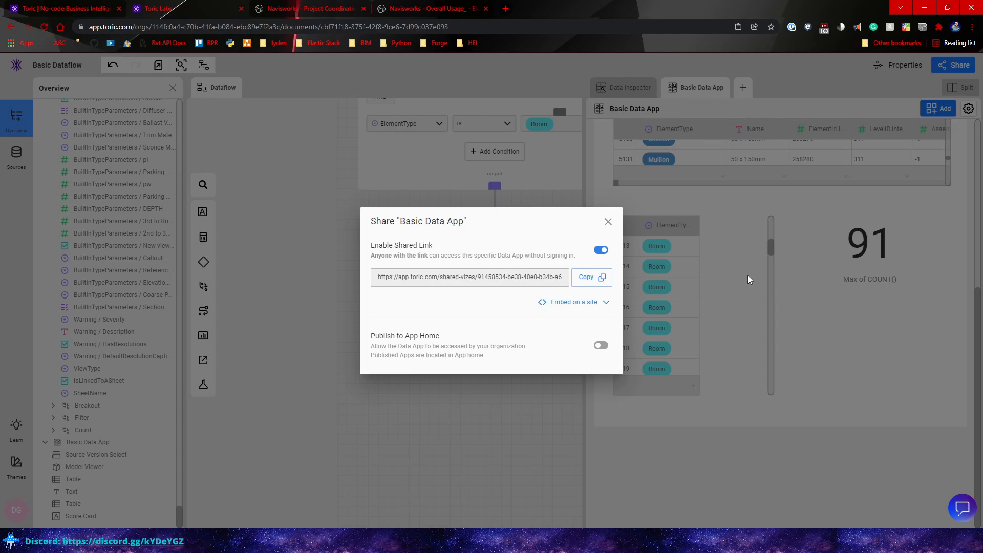
click(604, 277)
click(609, 305)
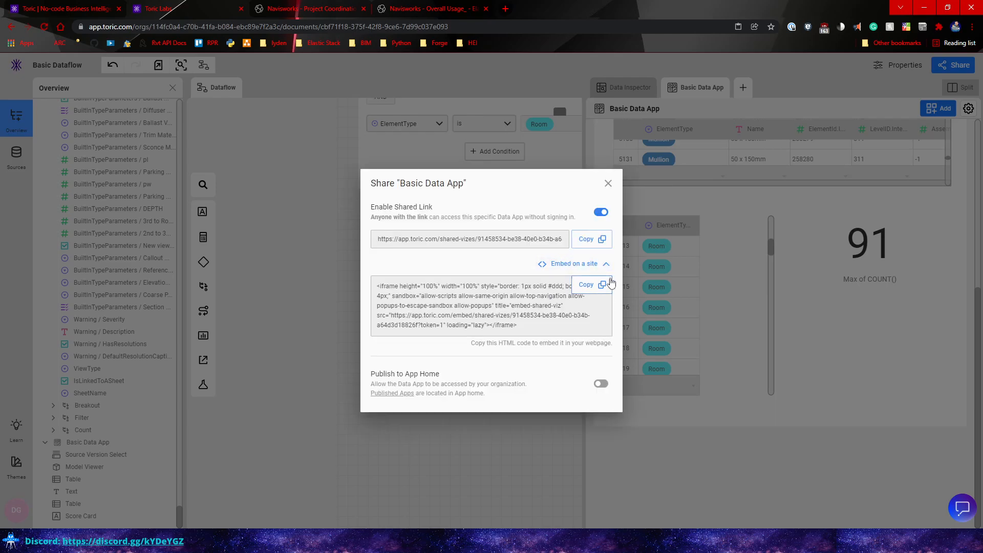
click(606, 265)
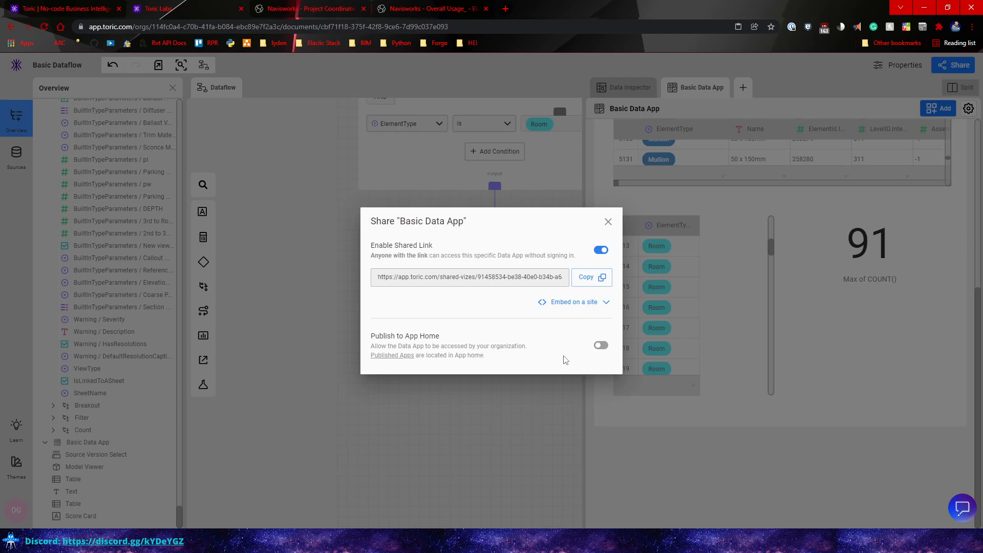
- Publish Basic Data App to App Home and copy its shared link before closing the sharing options
click(599, 348)
click(594, 279)
click(609, 221)
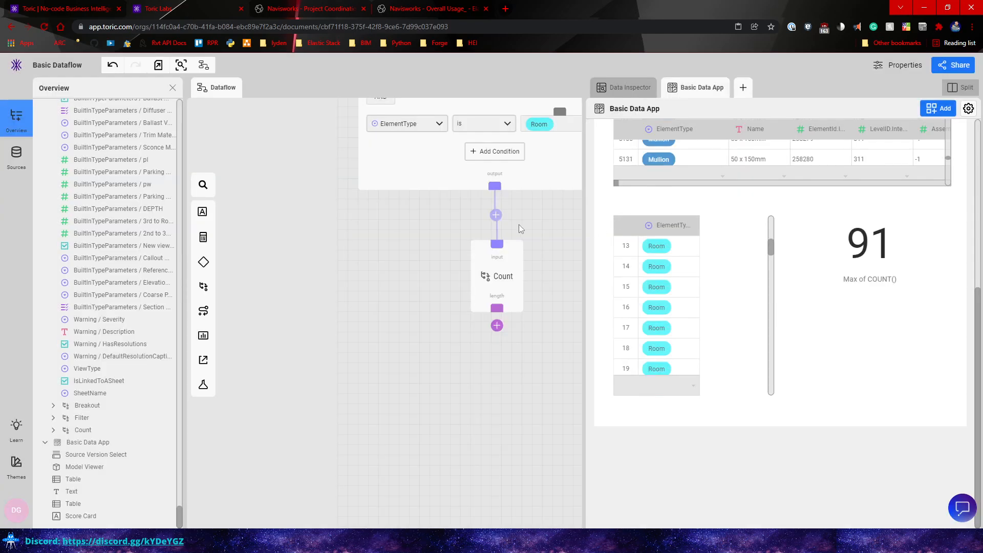
- Leave the dataflow, view the organization's projects, and open the list of published apps
click(17, 65)
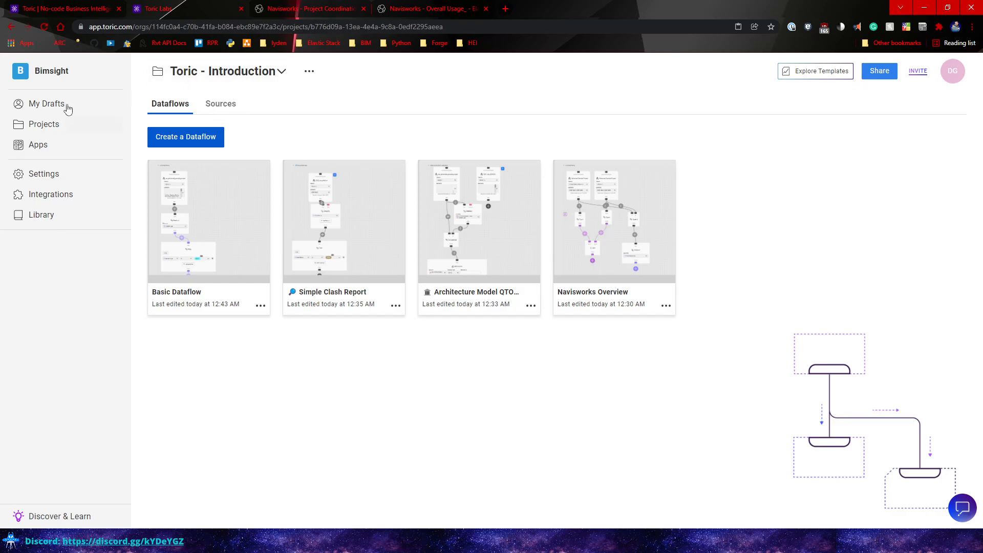
click(45, 124)
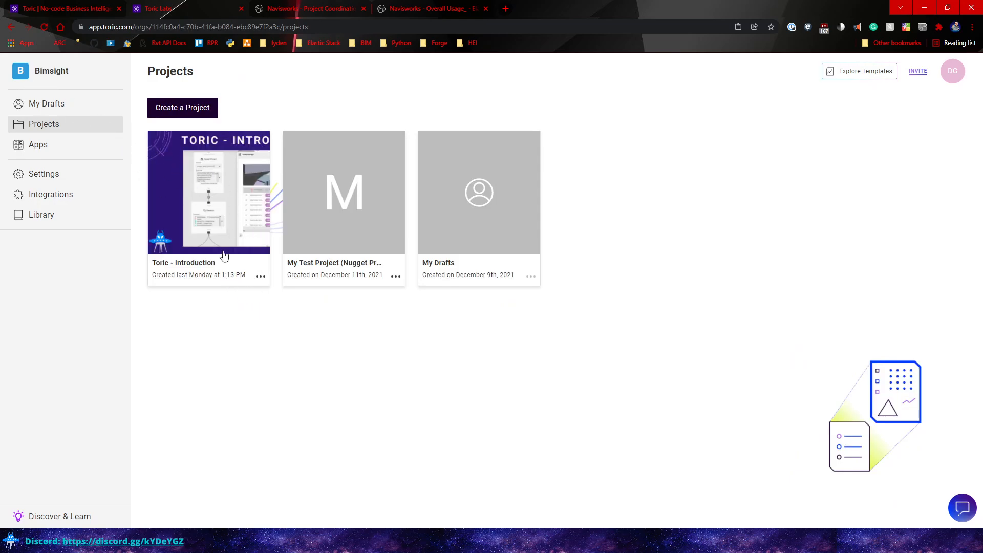
click(54, 146)
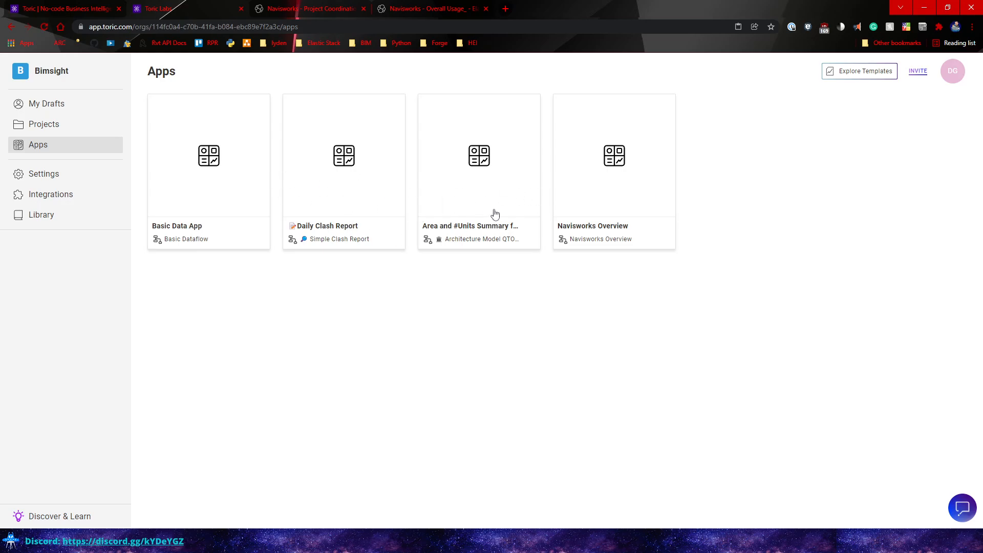
- Open the published Basic Data App, look through its shared view, and return to the apps list
click(225, 187)
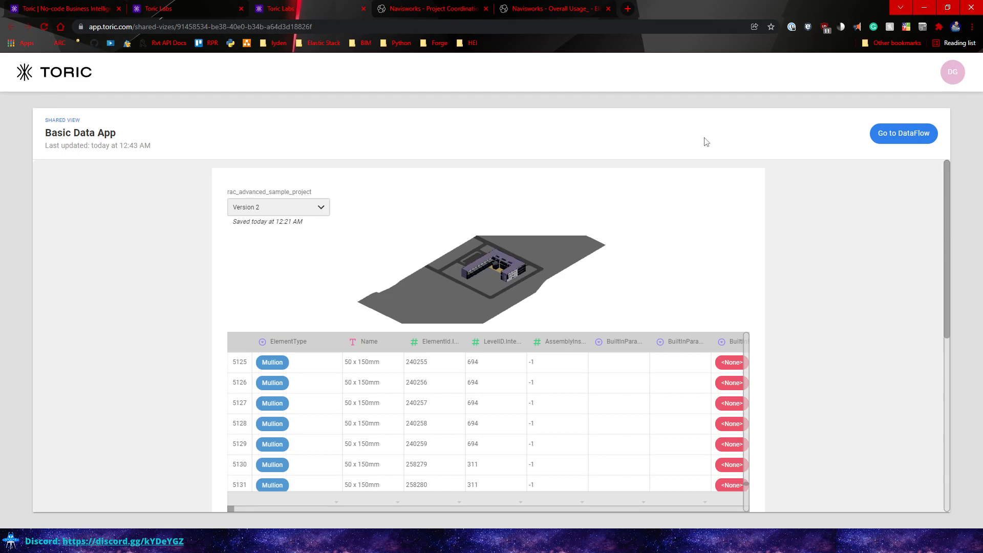
scroll(819, 191, down, 7)
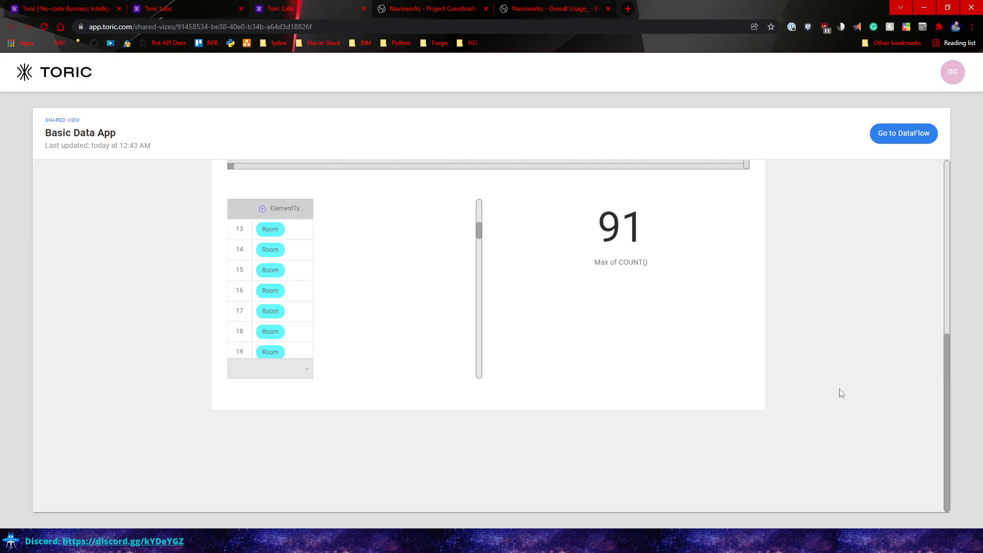
scroll(835, 407, up, 7)
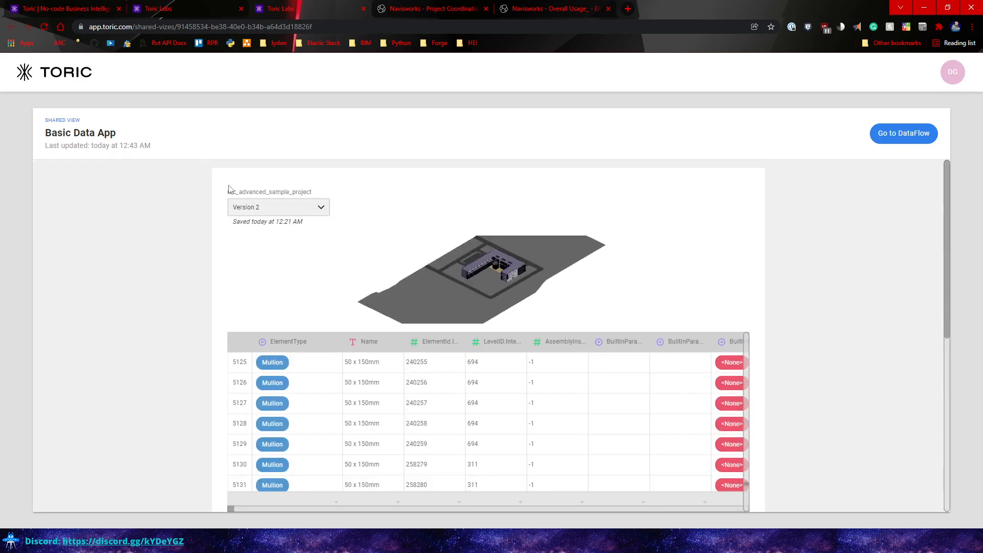
click(190, 10)
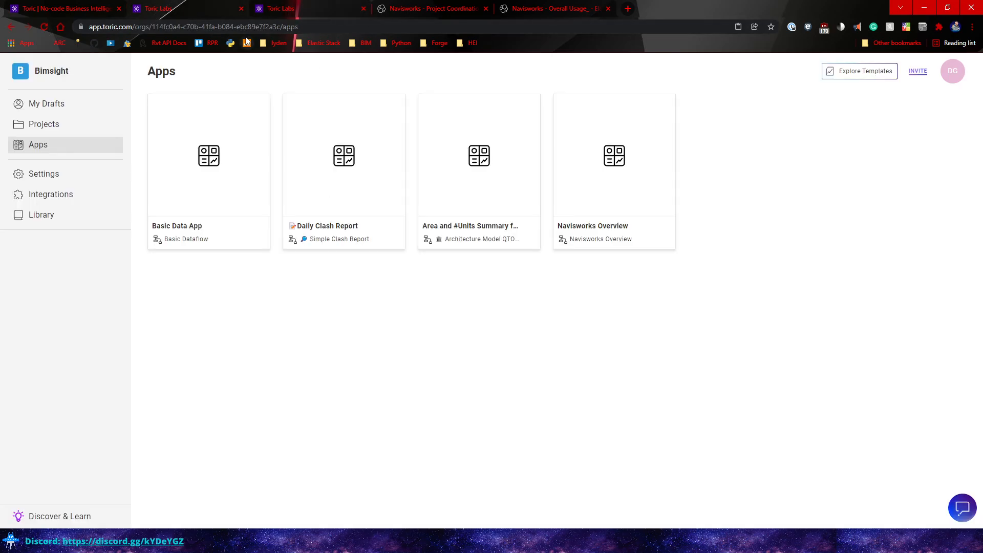